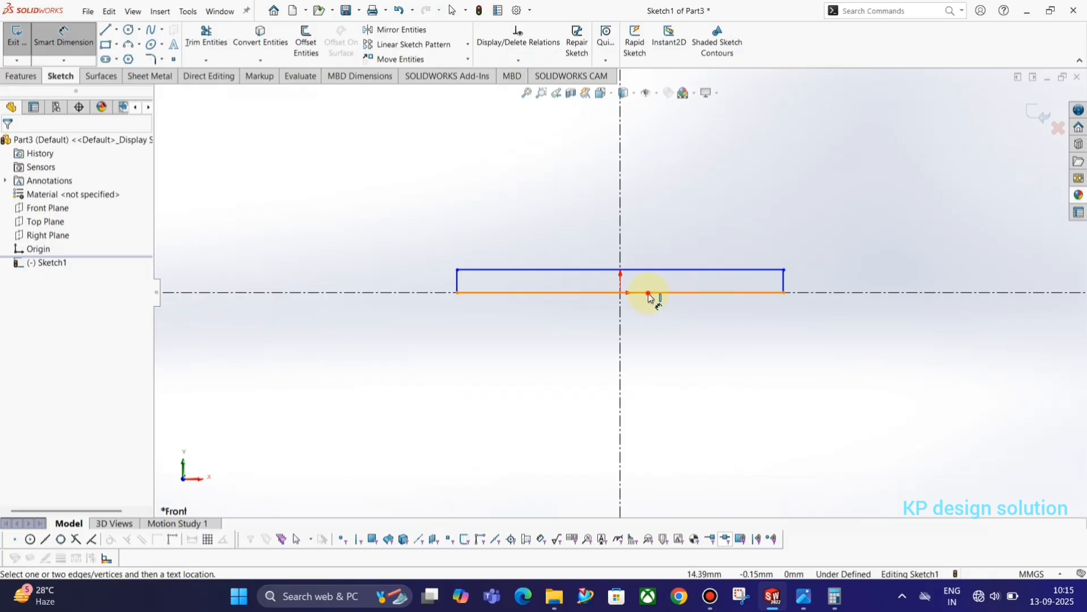
Dimension the rectangle as 350 mm wide and 30 mm high, following the reference drawing.
click(650, 293)
click(650, 316)
text(350)
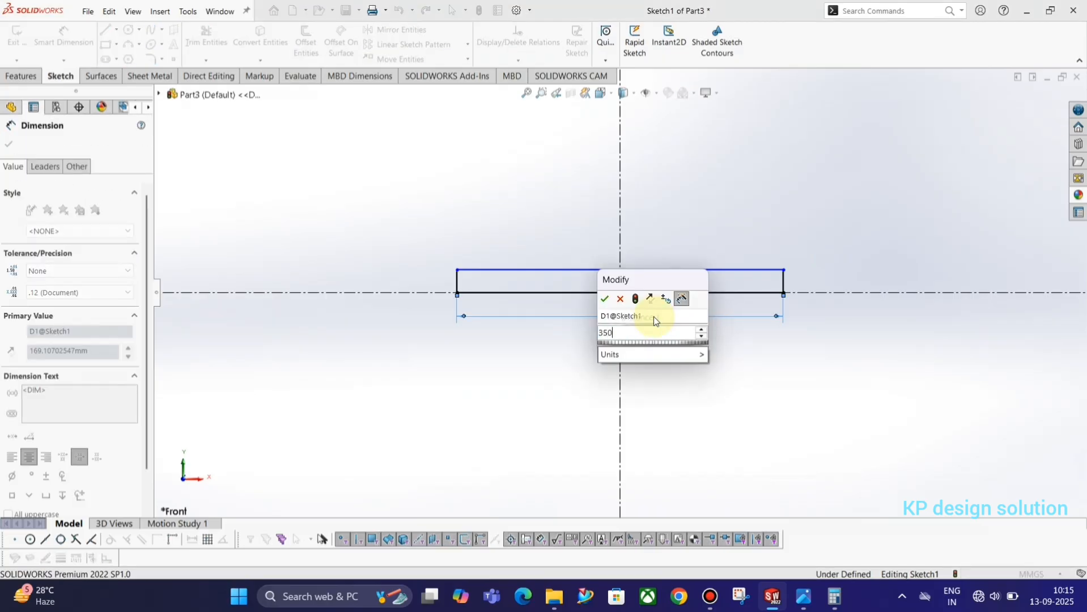
key(Return)
key(alt+Tab)
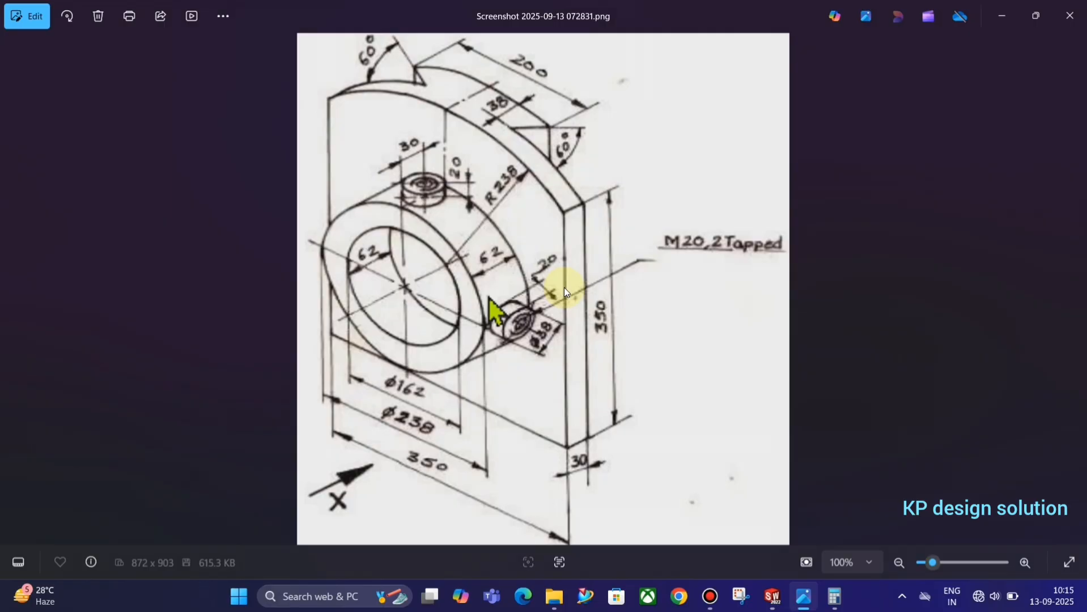
key(alt+Tab)
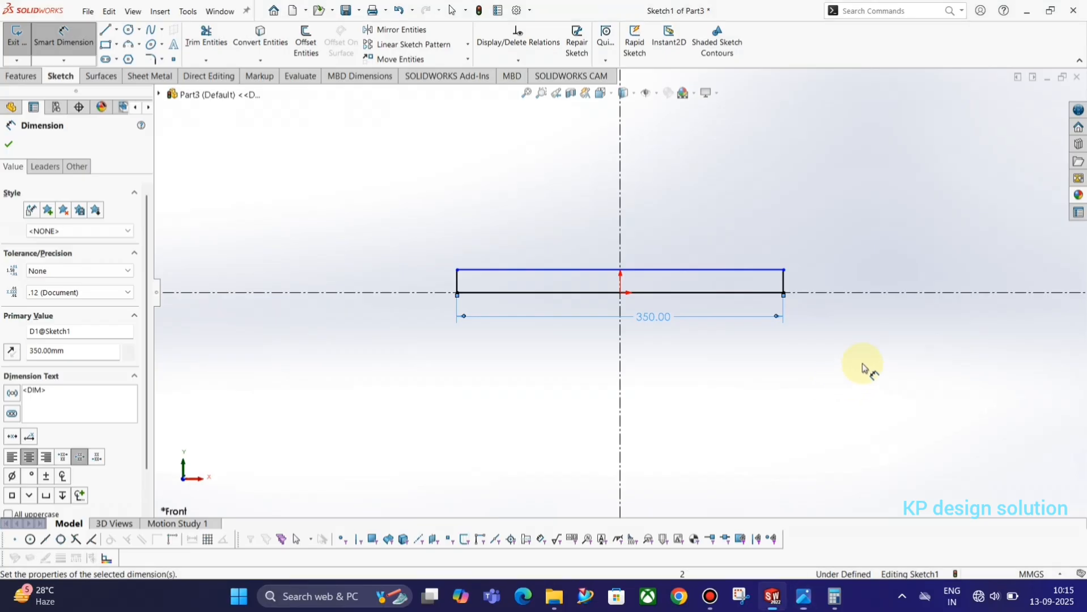
click(784, 282)
click(808, 279)
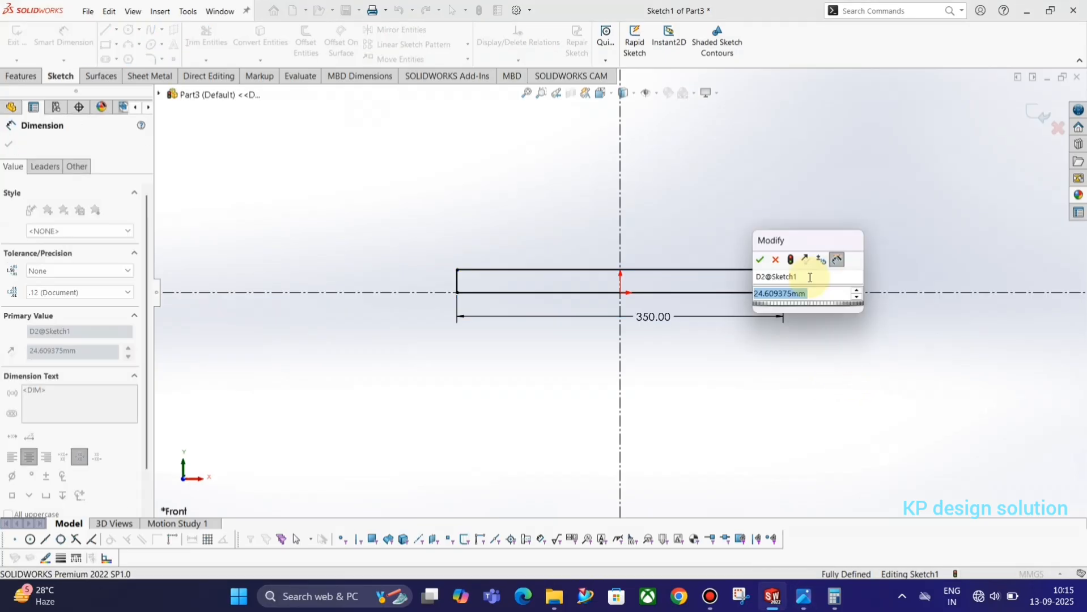
text(30)
key(Return)
Sketch an open dovetail outline on the rectangle's upper edge: a slanted side about 41 mm long, a horizontal top line and an opposite slanted side.
key(alt+Tab)
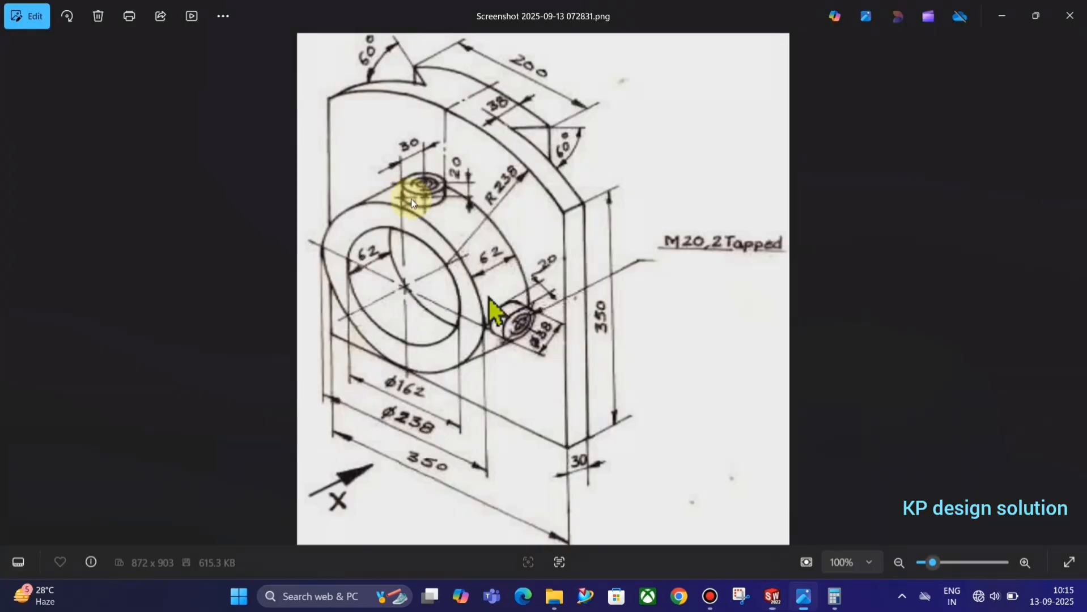
key(alt+Tab)
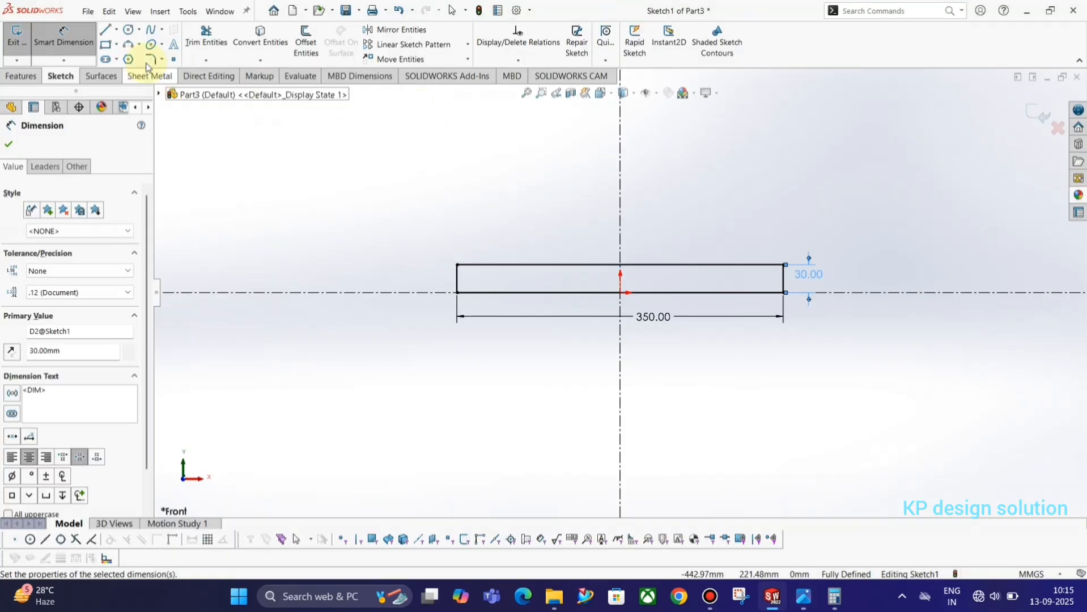
click(106, 41)
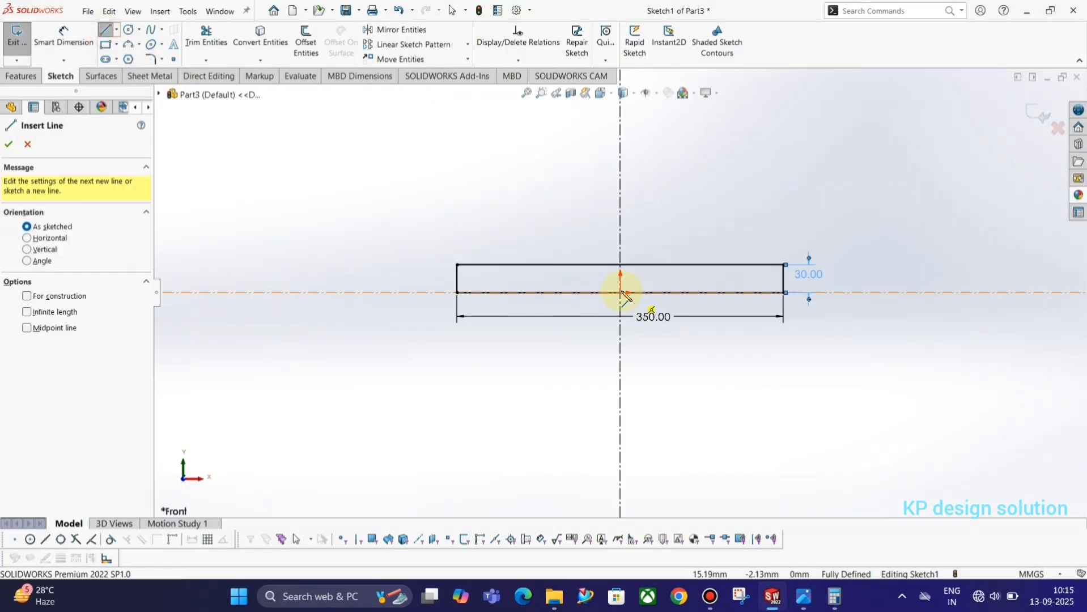
key(alt+Tab)
key(alt+Tab)
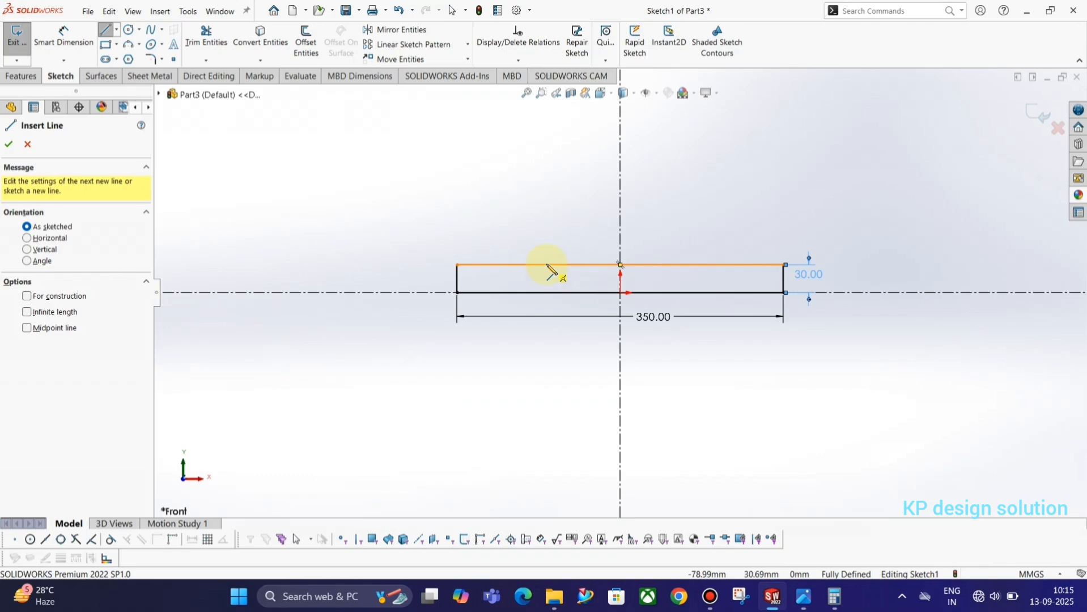
key(alt+Tab)
key(alt+Tab)
click(550, 266)
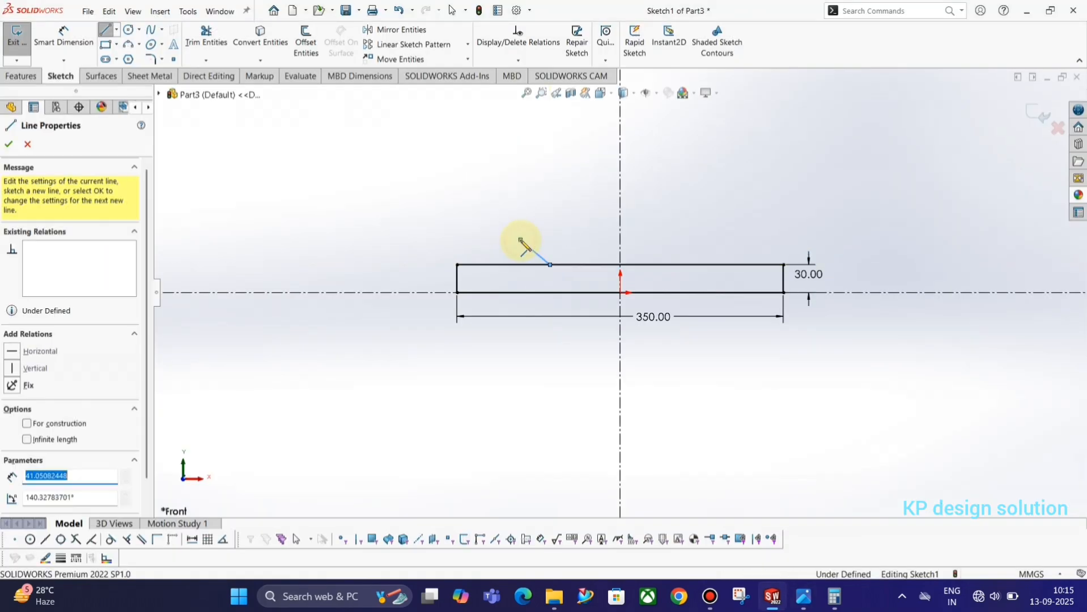
key(alt+Tab)
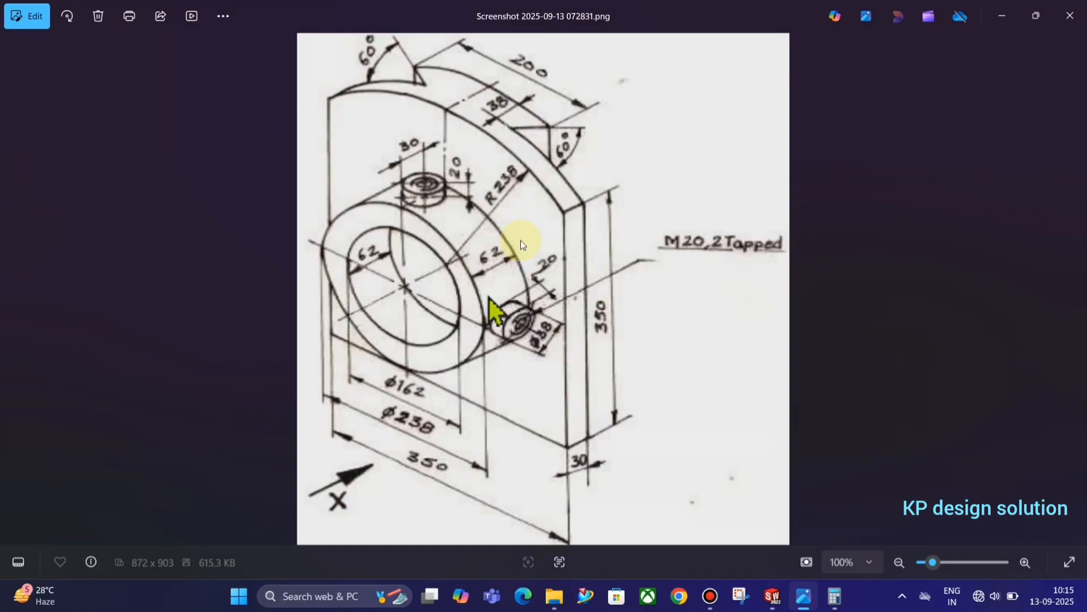
key(alt+Tab)
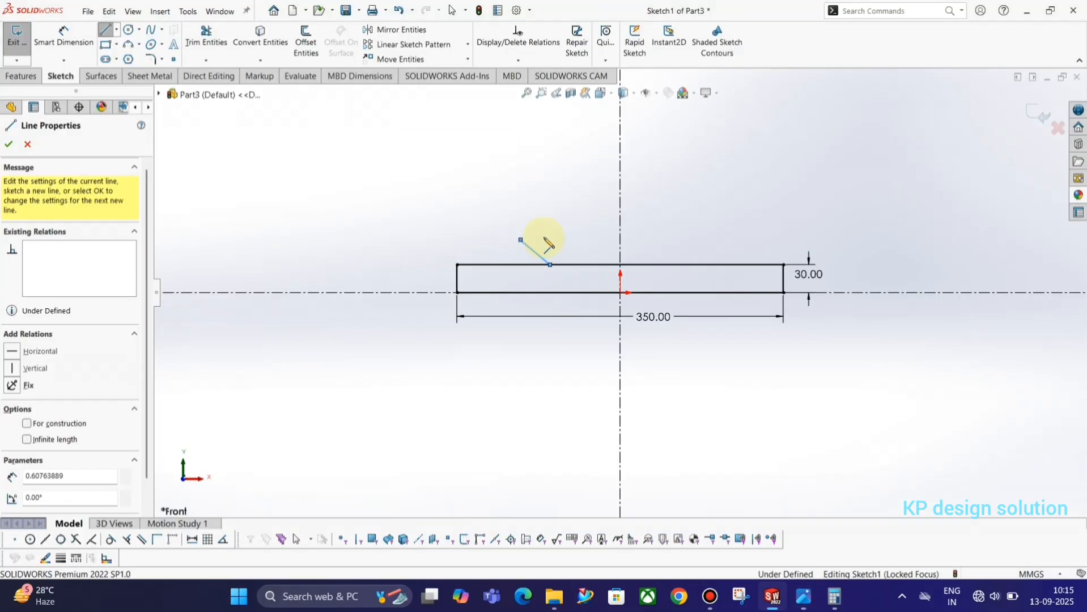
click(521, 239)
click(726, 240)
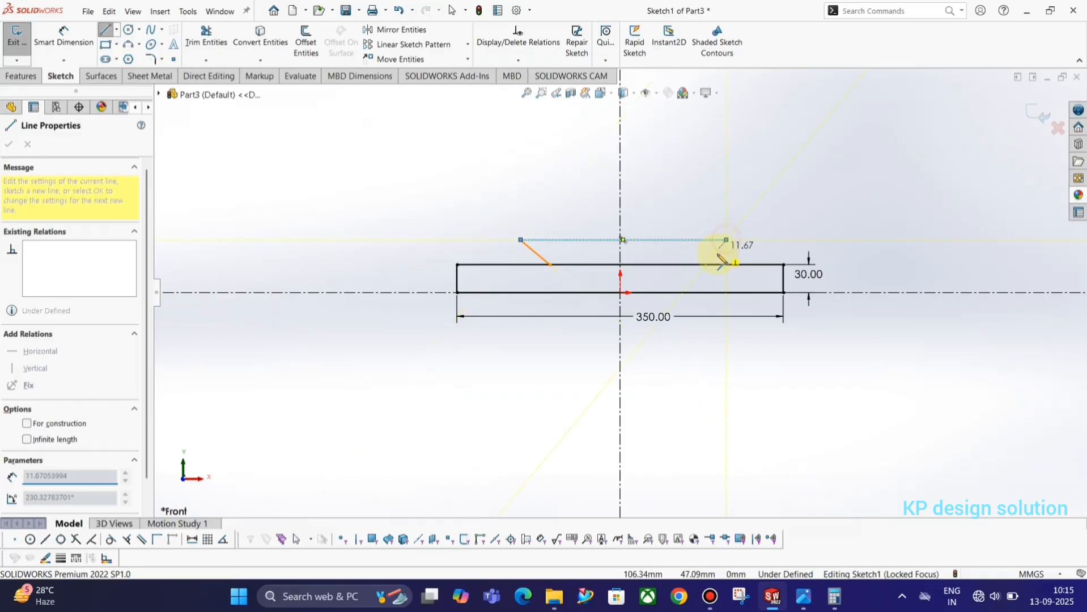
click(717, 265)
key(Escape)
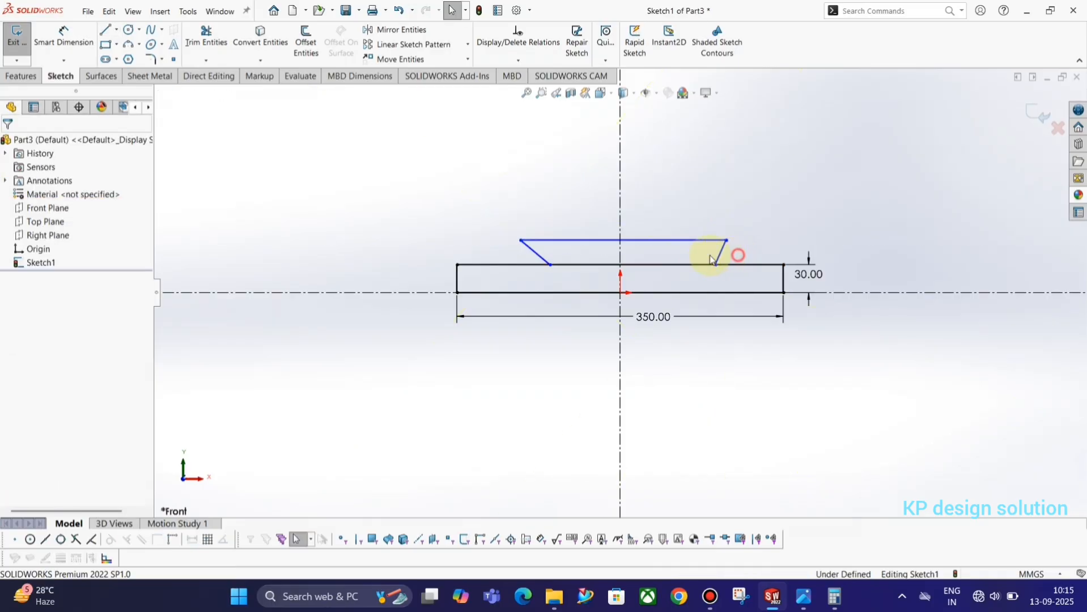
Make the dovetail's two slanted sides symmetric about the vertical centerline.
drag(735, 257, 536, 253)
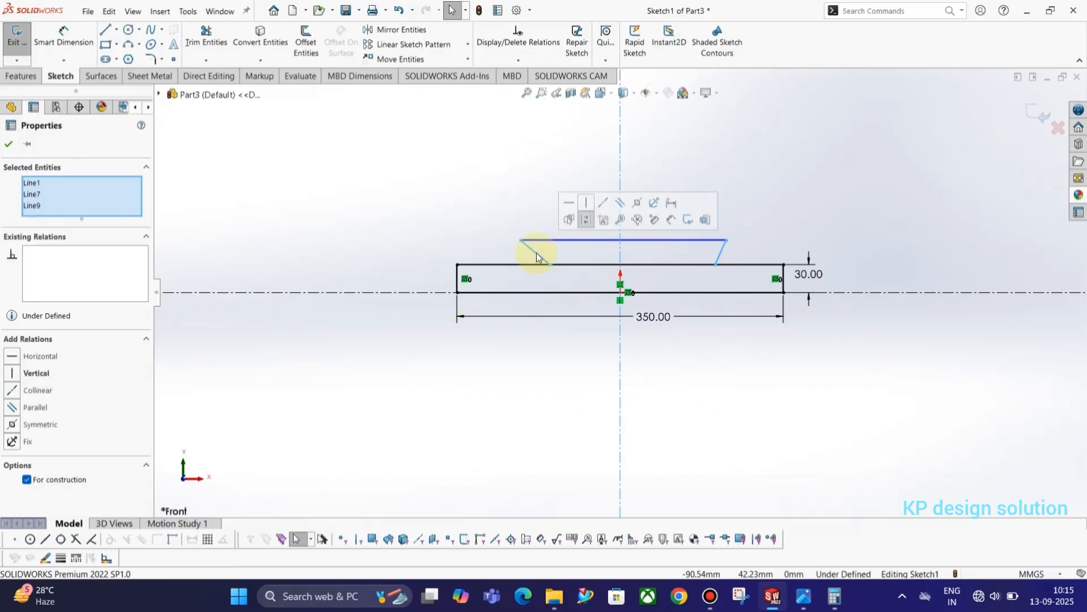
click(637, 202)
click(769, 175)
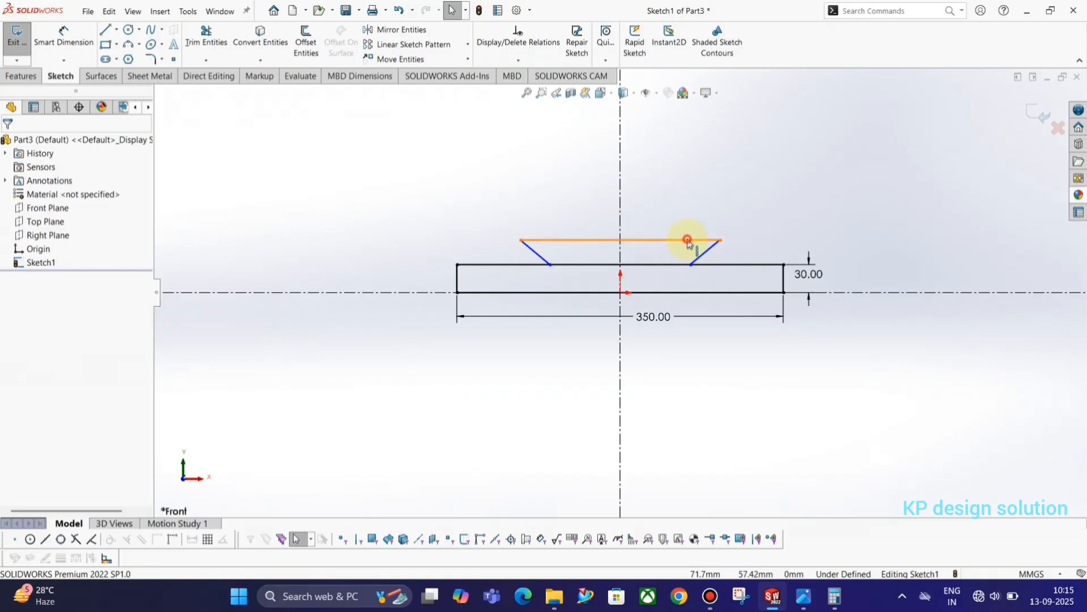
click(688, 241)
click(723, 194)
click(699, 170)
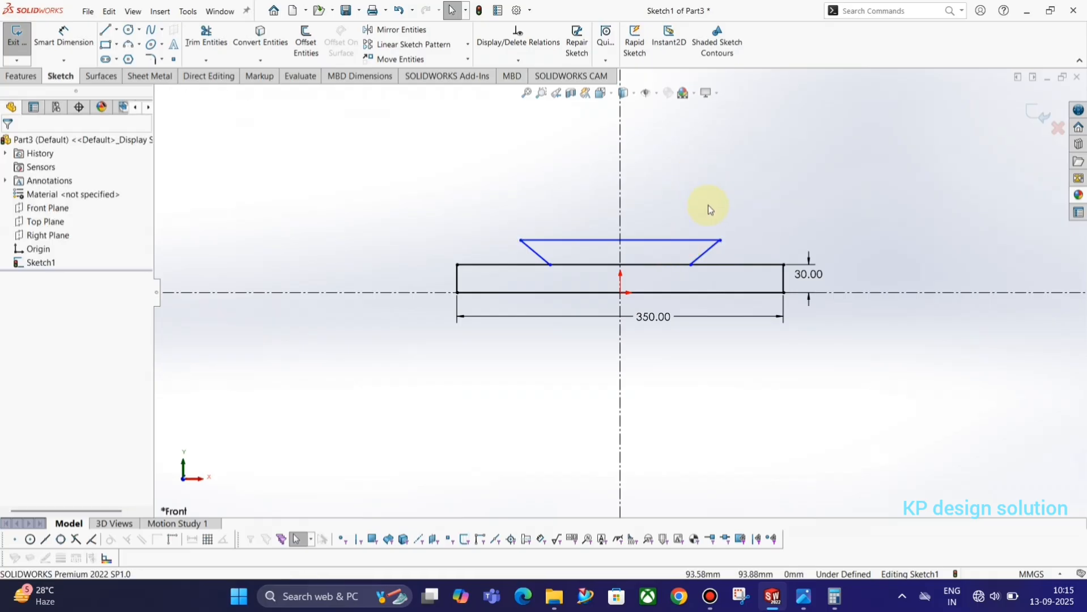
Check the reference drawing and dimension the dovetail's top line as 200 mm.
key(alt+Tab)
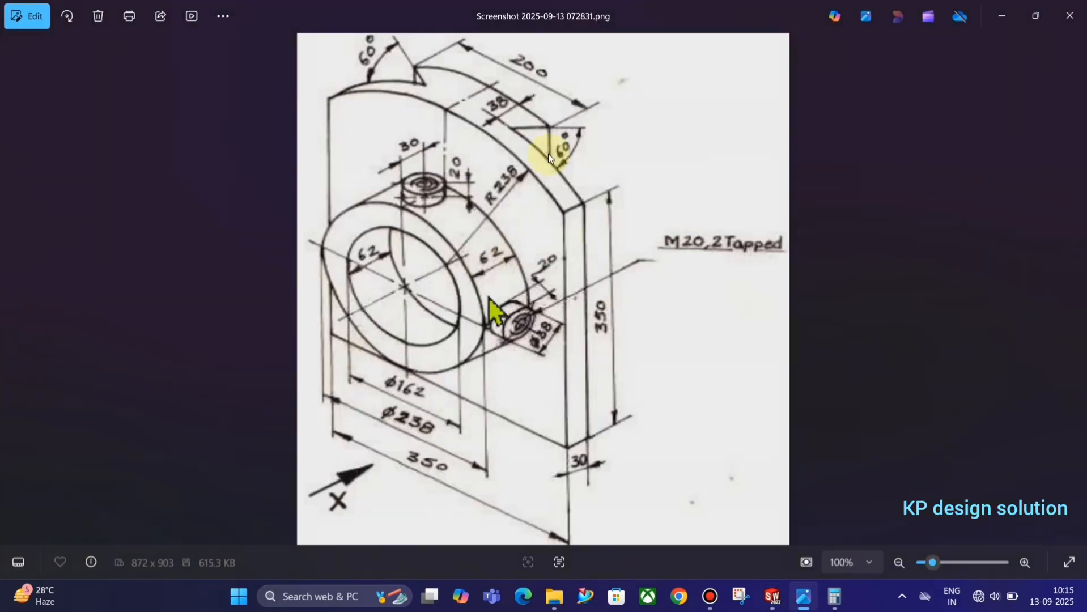
key(alt+Tab)
right_drag(709, 206, 716, 112)
click(655, 238)
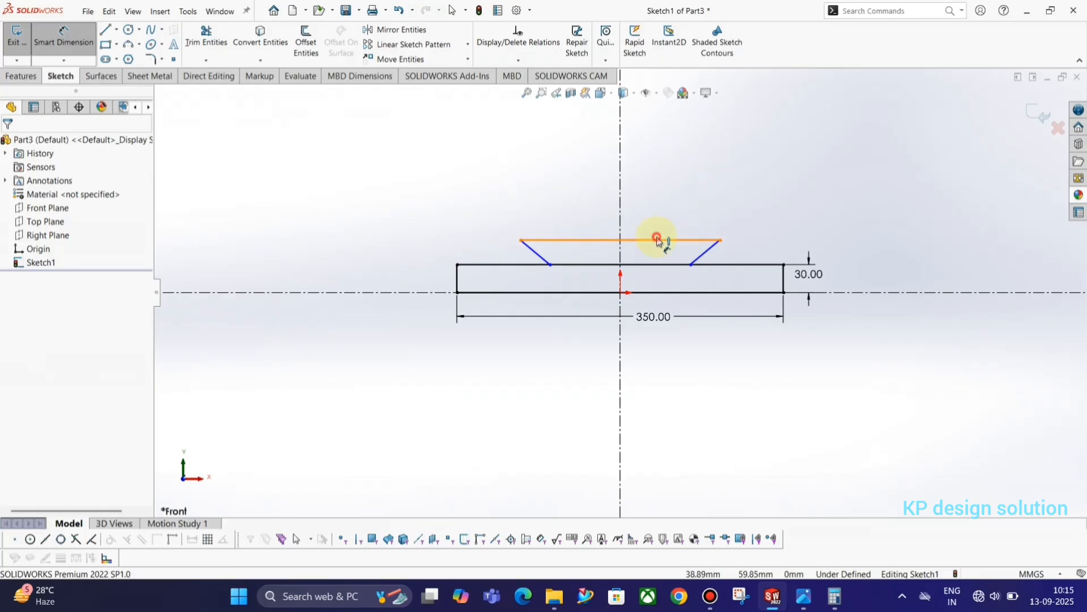
click(655, 214)
text(200)
key(Return)
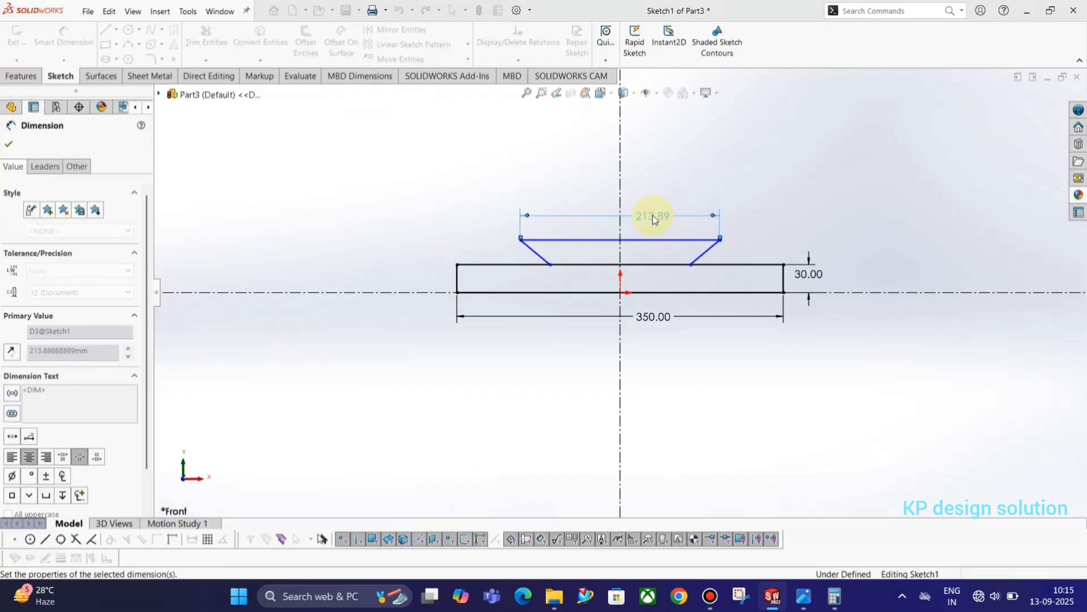
Set the angle between the dovetail's right slanted side and the rectangle's upper edge to 60°.
click(702, 252)
click(716, 265)
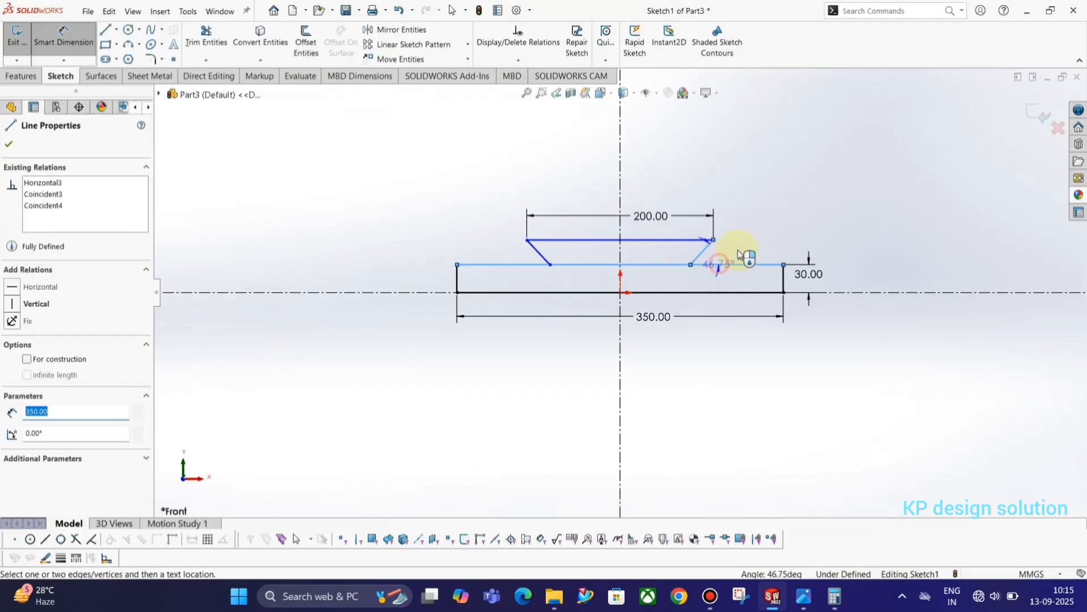
click(737, 241)
text(60)
key(Return)
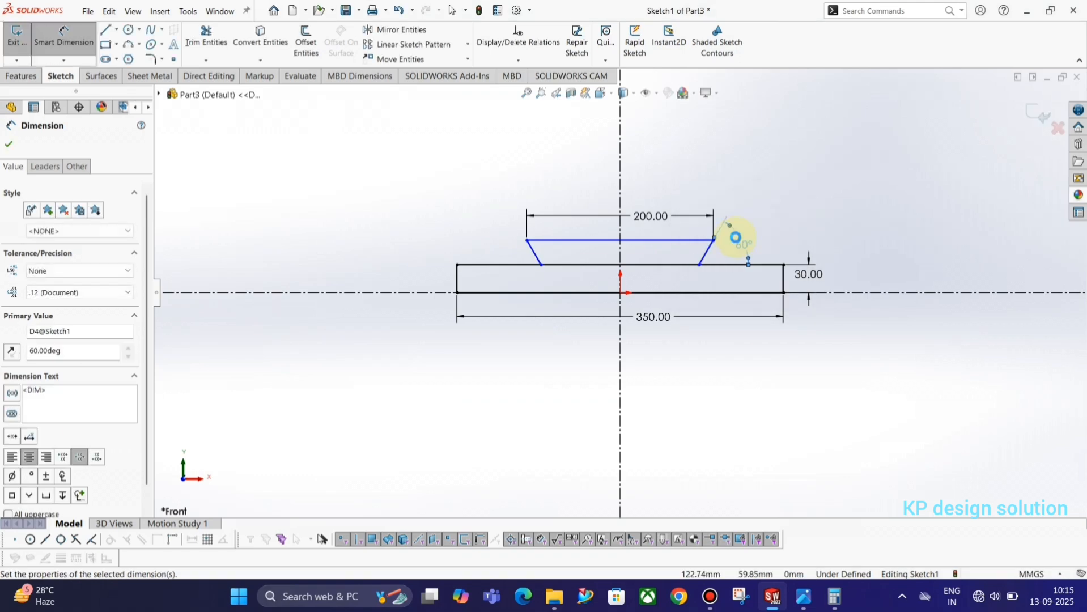
Set the dovetail's height above the rectangle's upper edge to 38 mm, and exit the sketch.
key(alt+Tab)
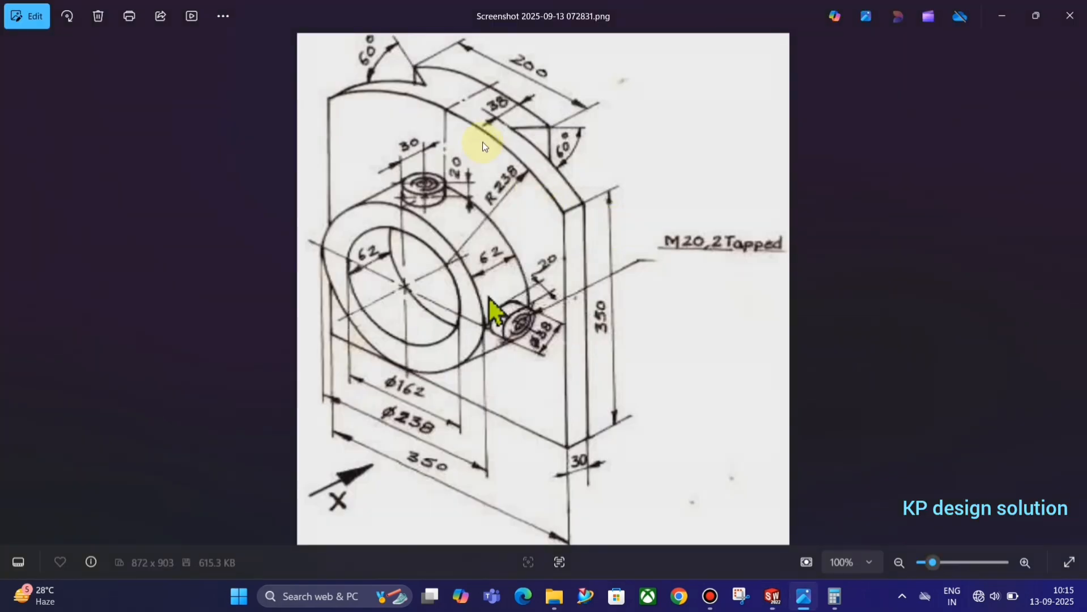
key(alt+Tab)
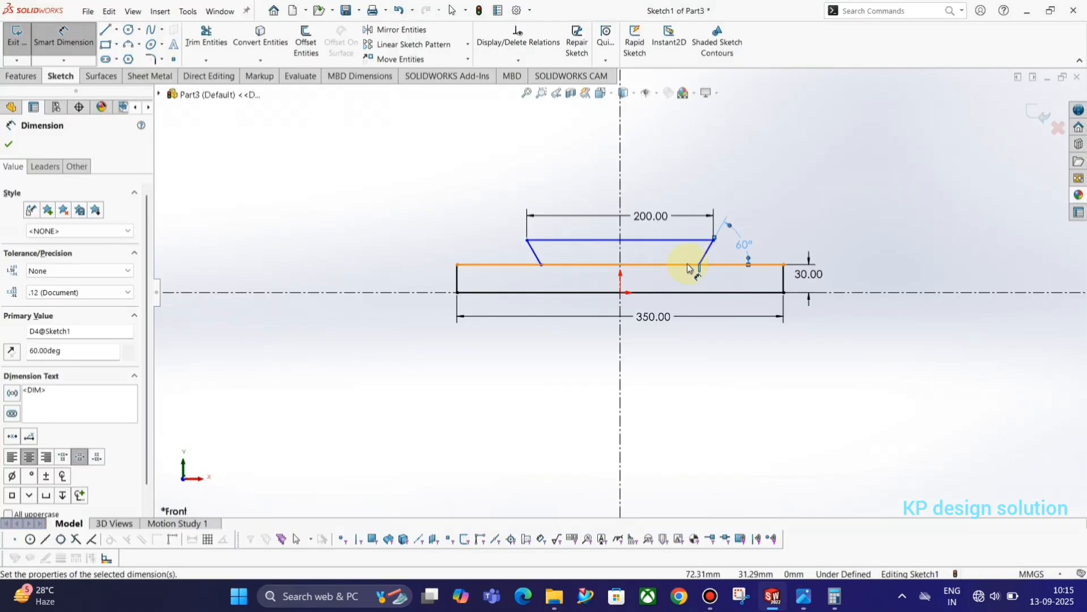
click(688, 265)
click(692, 240)
click(808, 243)
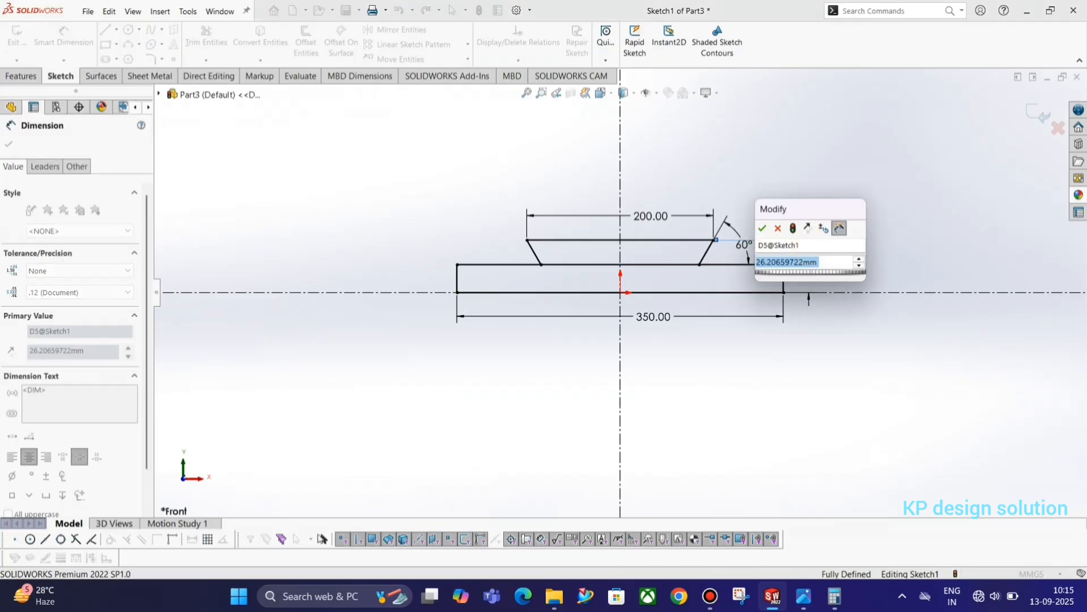
text(38)
key(Return)
click(953, 231)
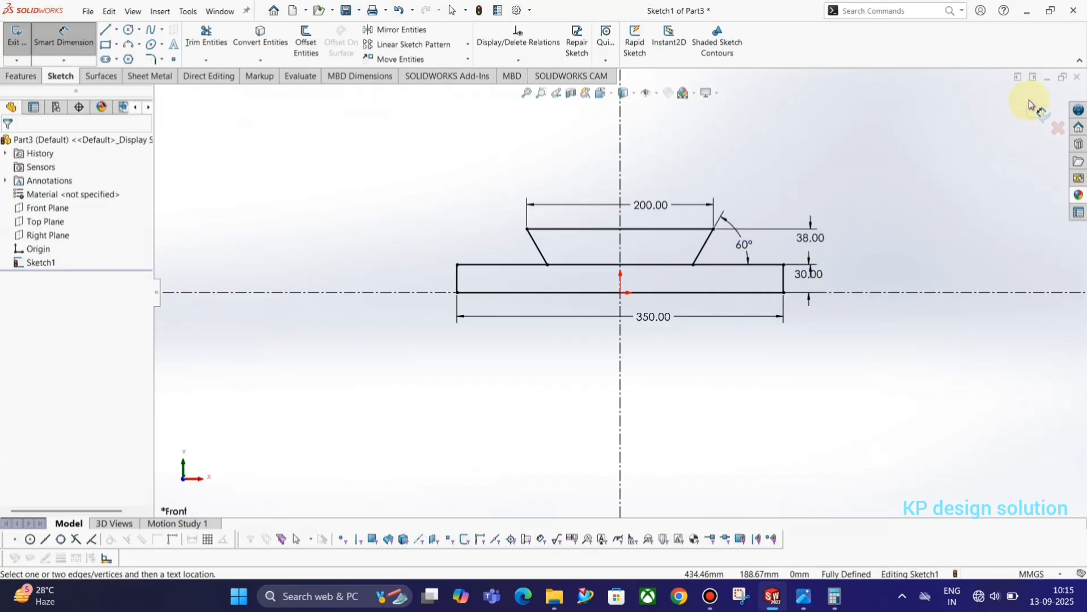
click(1034, 128)
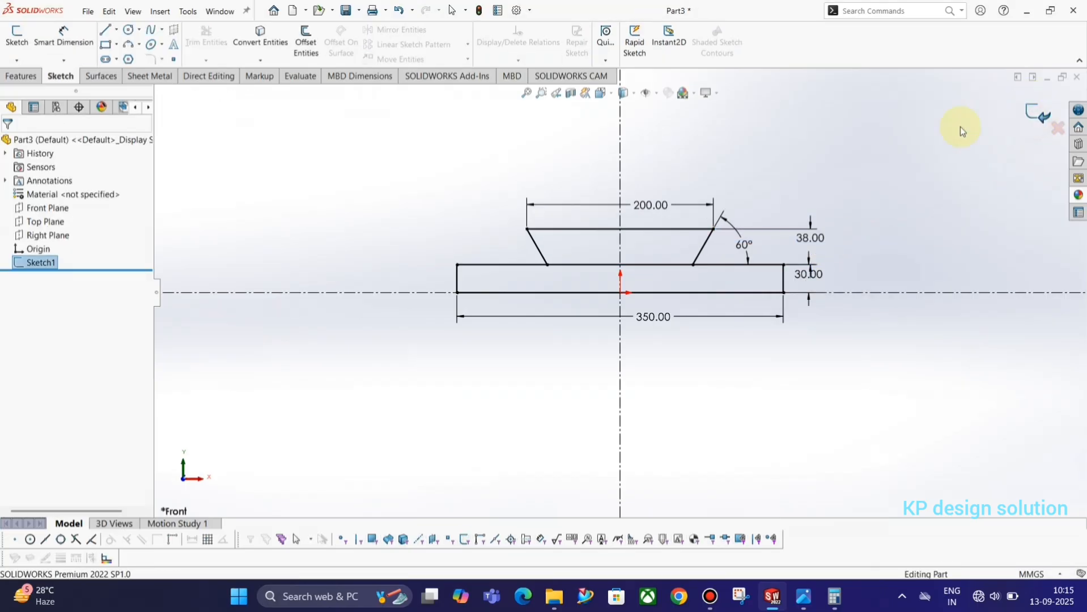
Extrude only the rectangular region of the sketch as a blind boss 350 mm deep.
click(21, 75)
click(20, 56)
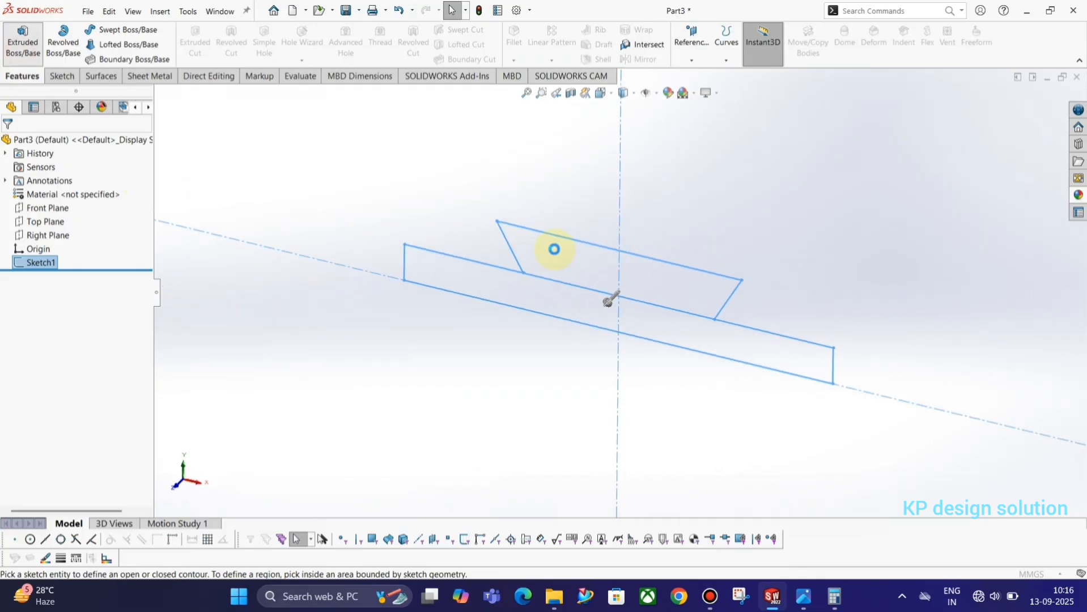
click(709, 596)
click(709, 597)
key(alt+Tab)
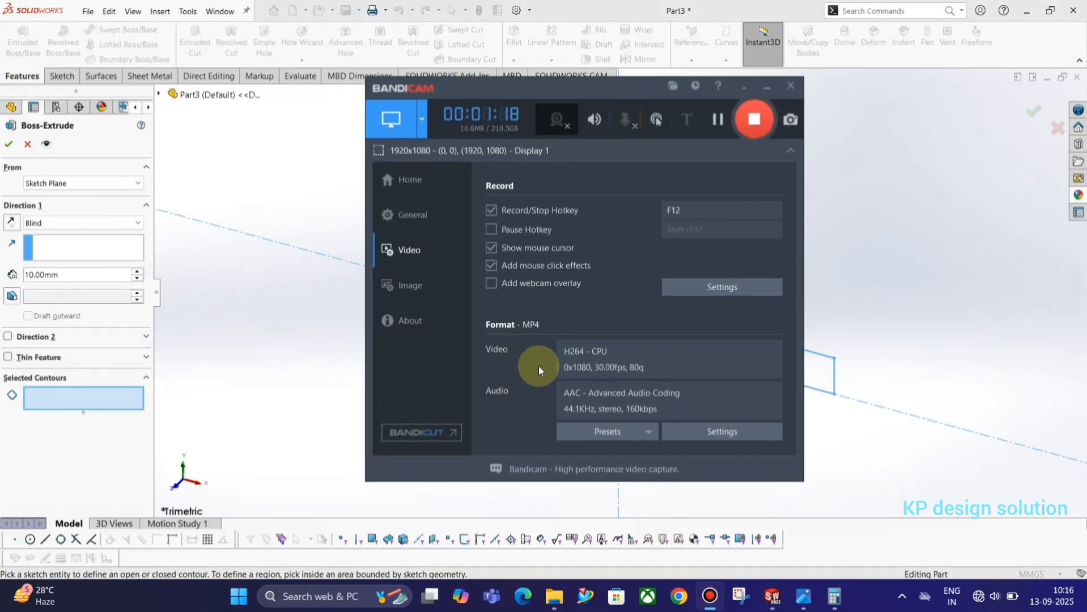
key(alt+Tab)
key(alt+Tab)
click(602, 237)
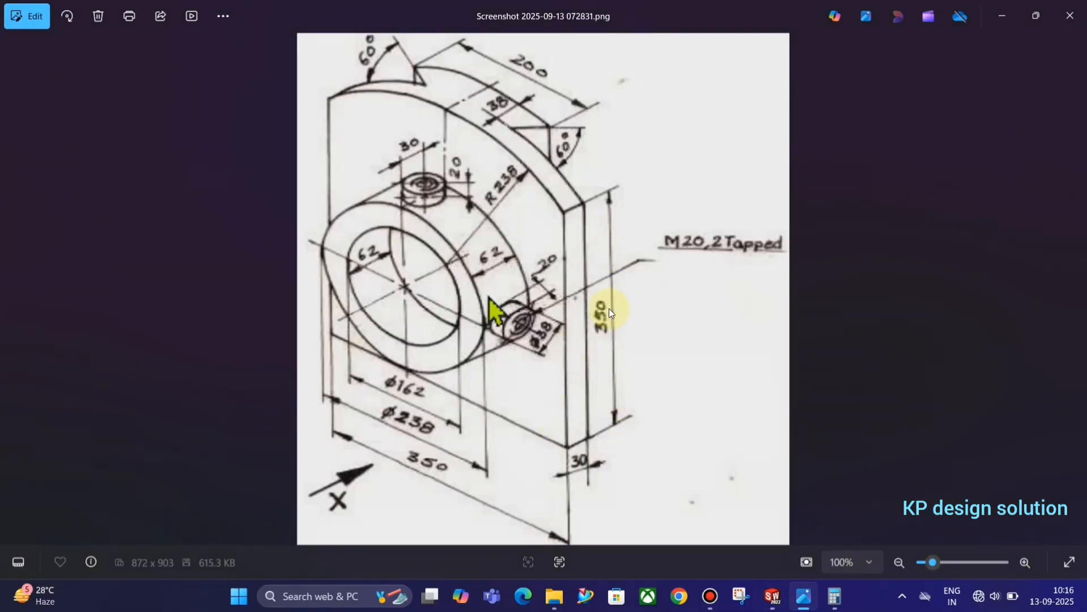
key(alt+Tab)
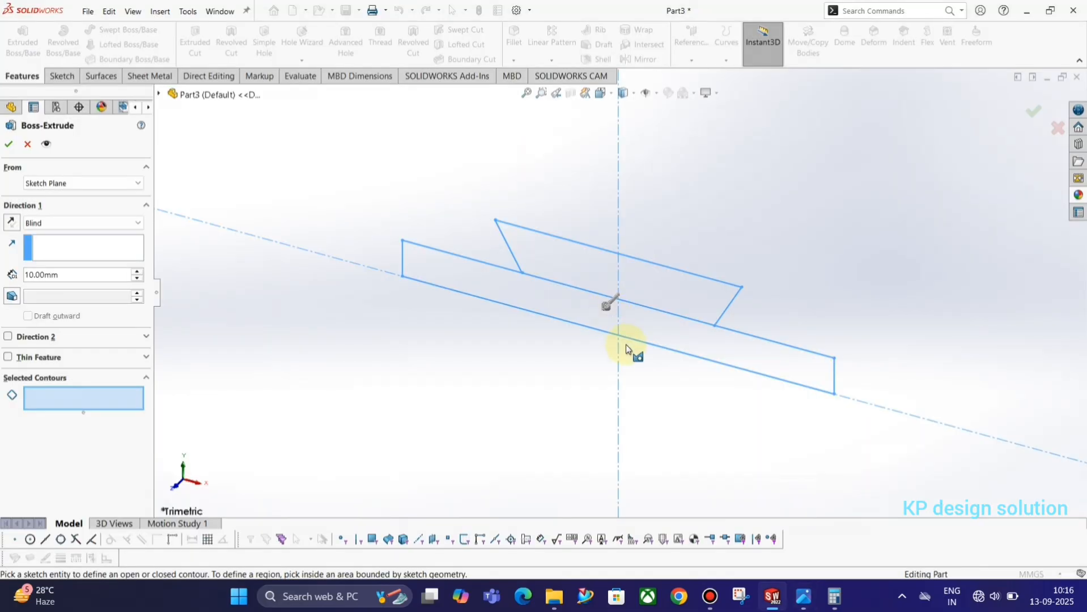
click(674, 336)
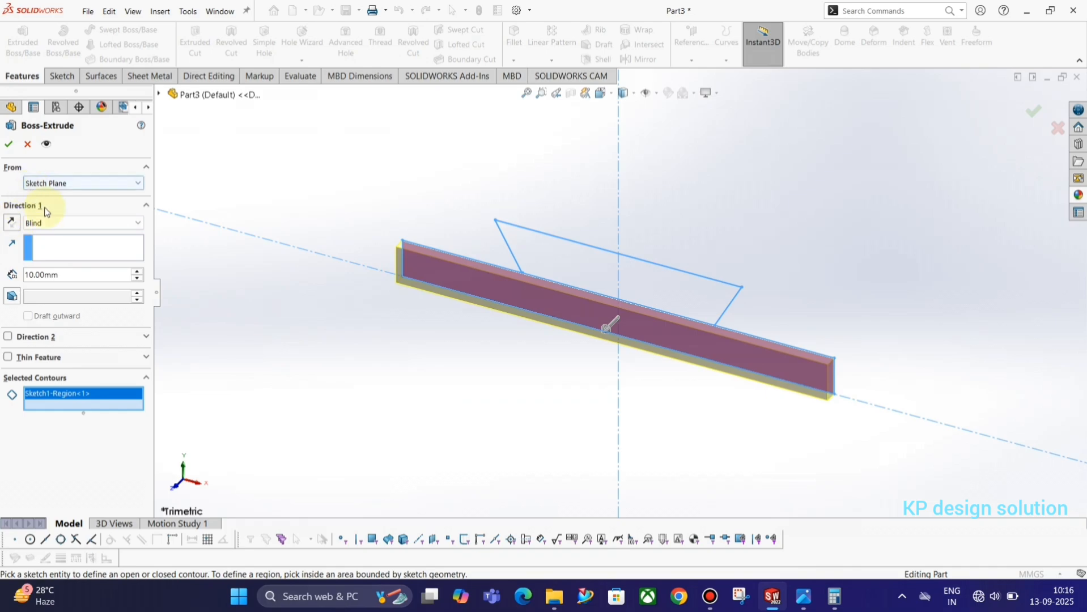
text(350)
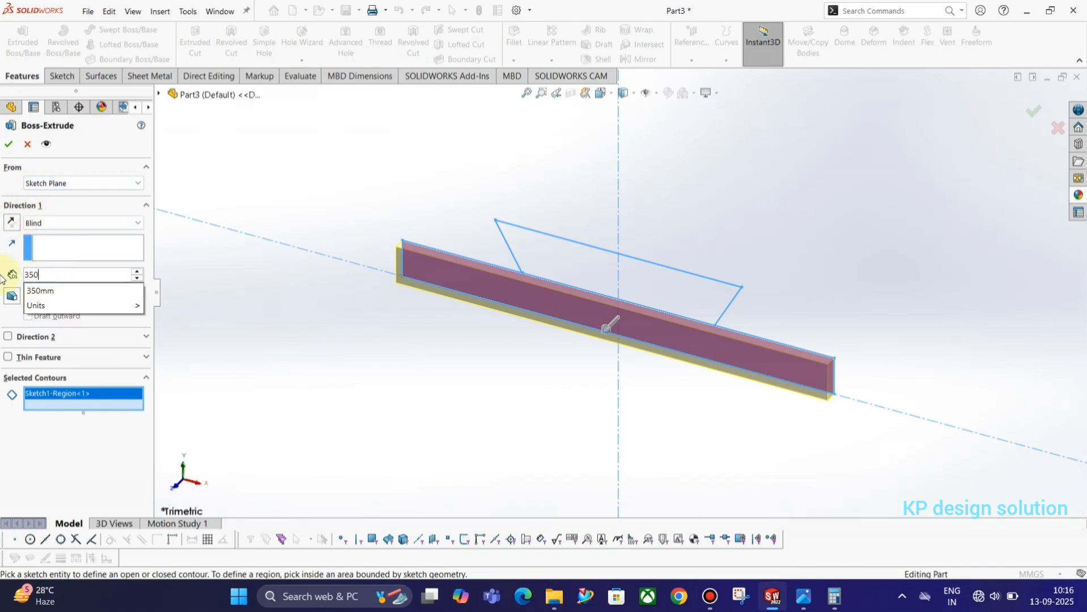
key(Return)
click(7, 145)
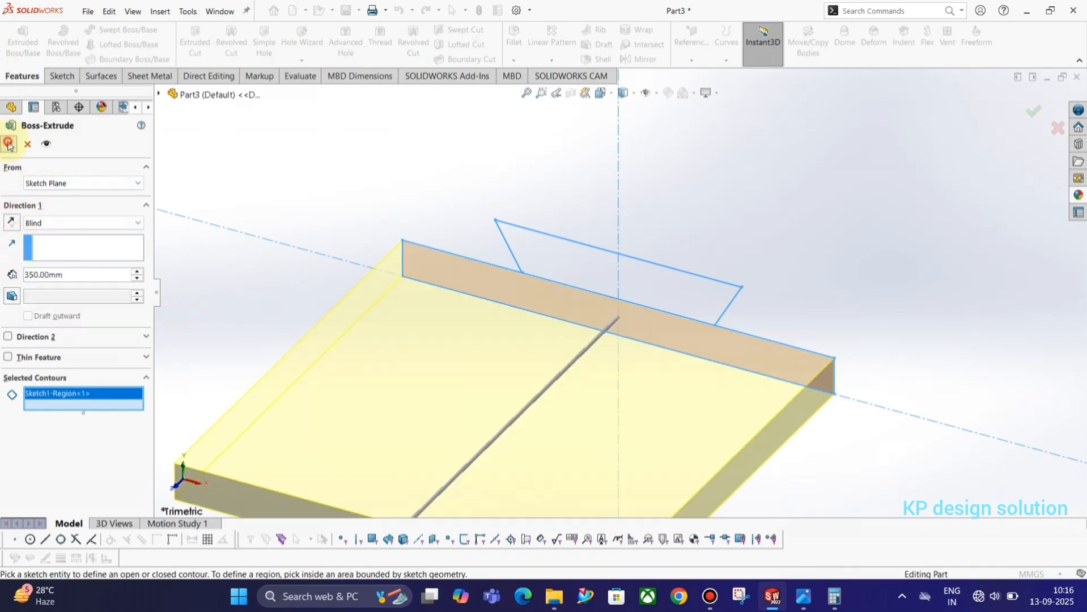
Extrude the dovetail region of the base sketch as a blind boss 350 mm deep, merged with the plate.
click(35, 291)
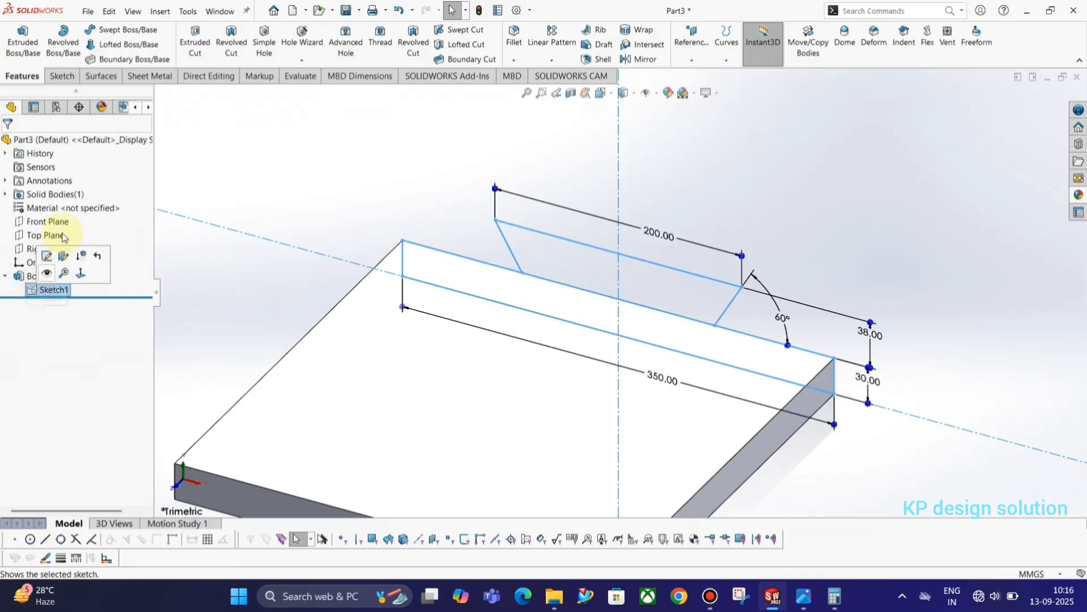
click(22, 41)
key(alt+Tab)
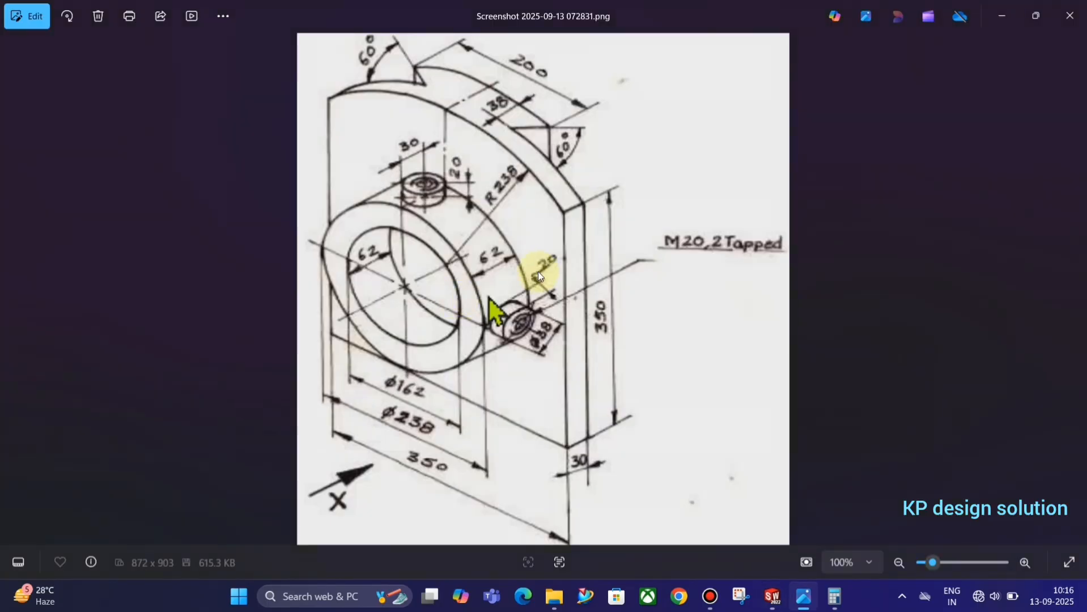
key(alt+Tab)
click(688, 291)
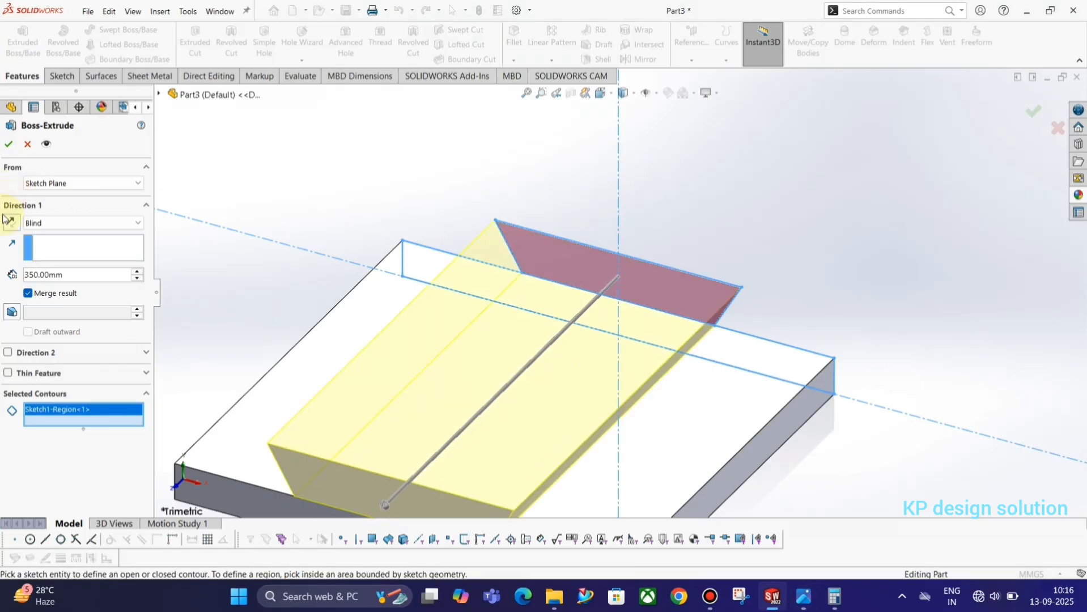
click(9, 143)
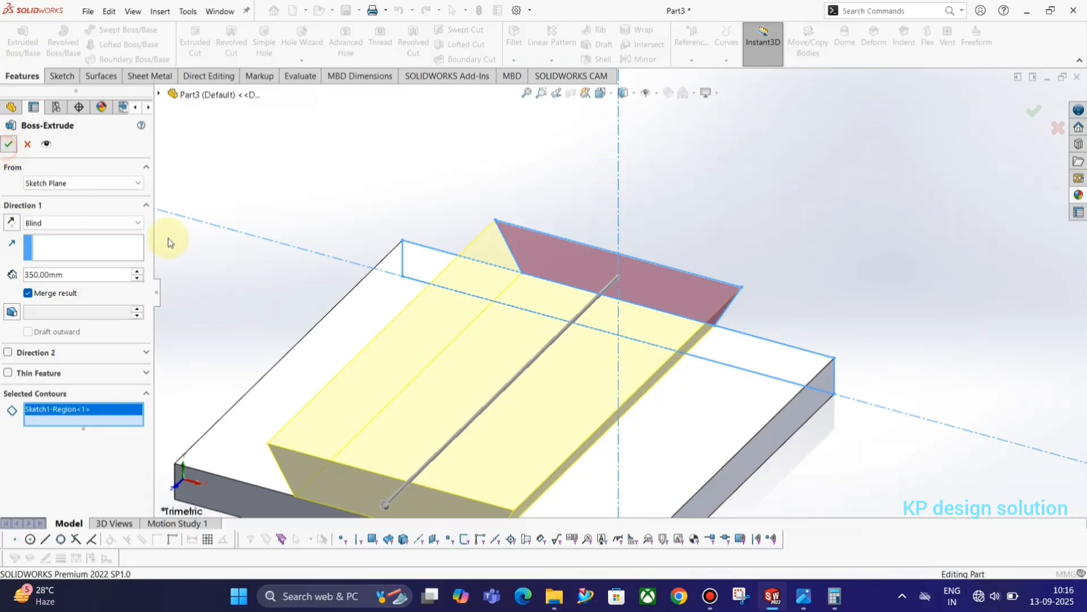
Start a new sketch on the plate's large flat face opposite the dovetail.
scroll(446, 299, up, 5)
click(756, 302)
middle_drag(579, 438, 579, 153)
click(55, 79)
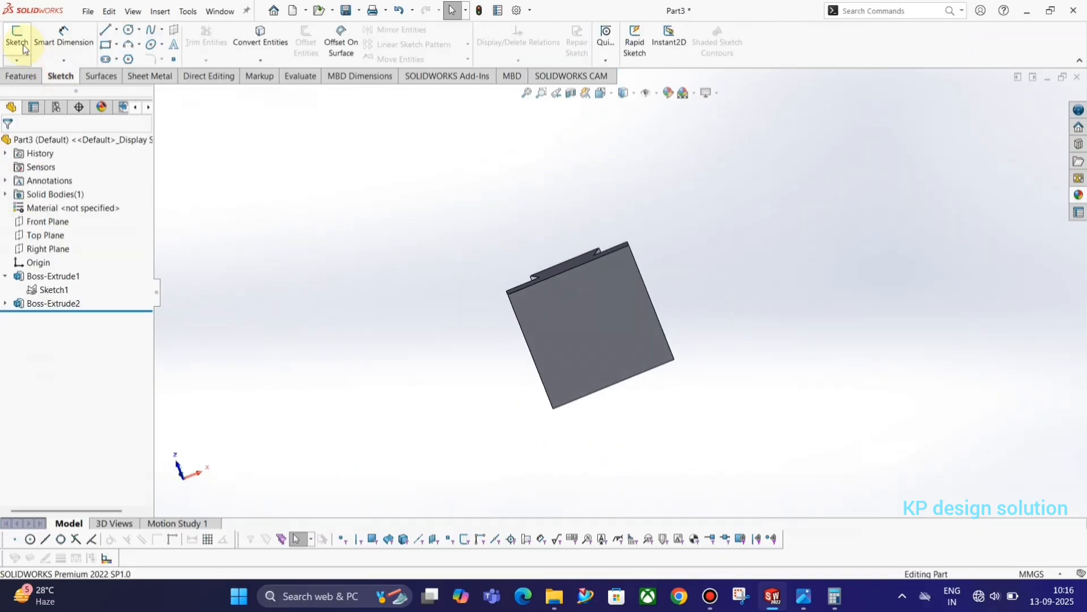
click(17, 36)
click(599, 320)
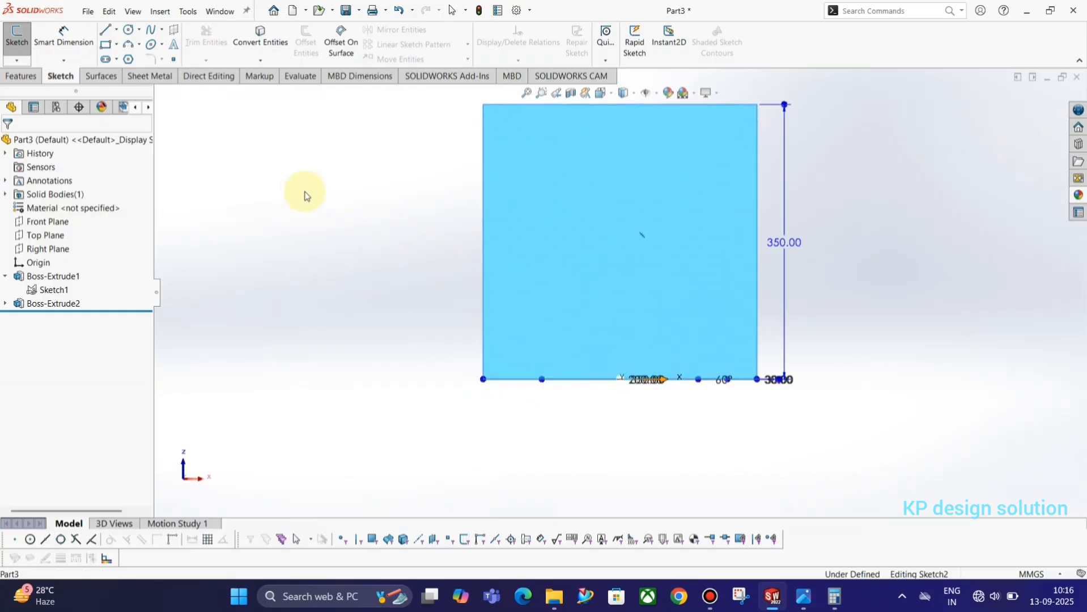
Sketch a three-point arc of about 247 mm radius between the plate's two upper corners, bulging above the edge.
click(127, 47)
key(alt+Tab)
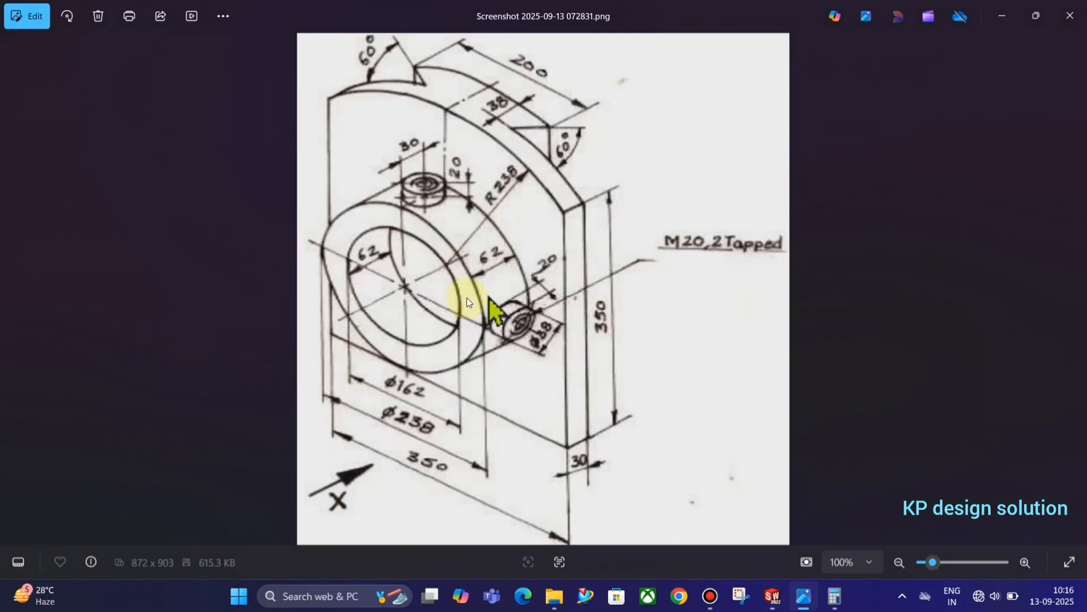
key(alt+Tab)
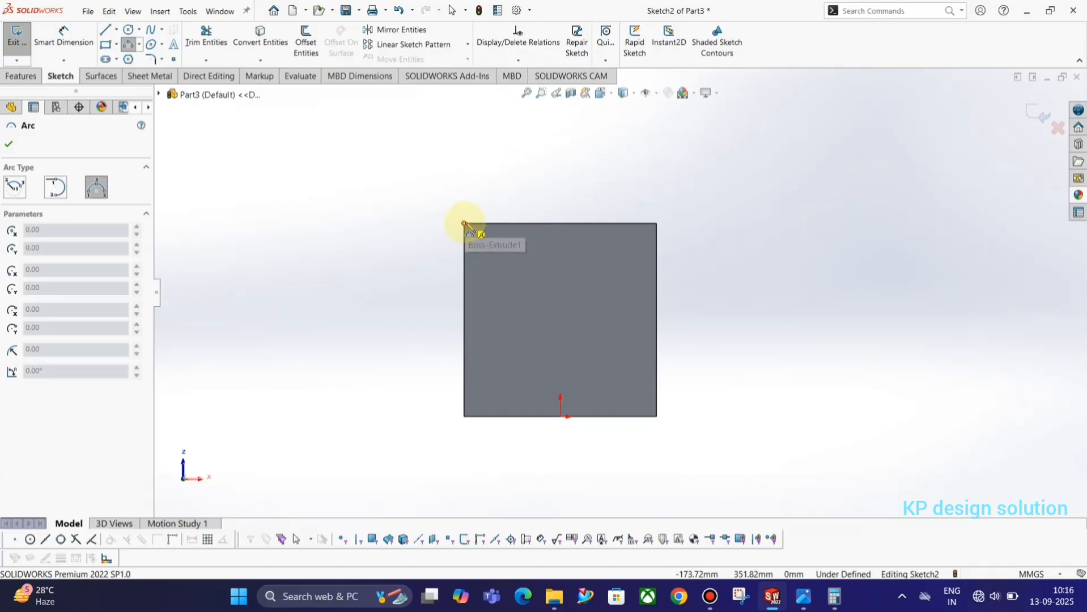
click(465, 224)
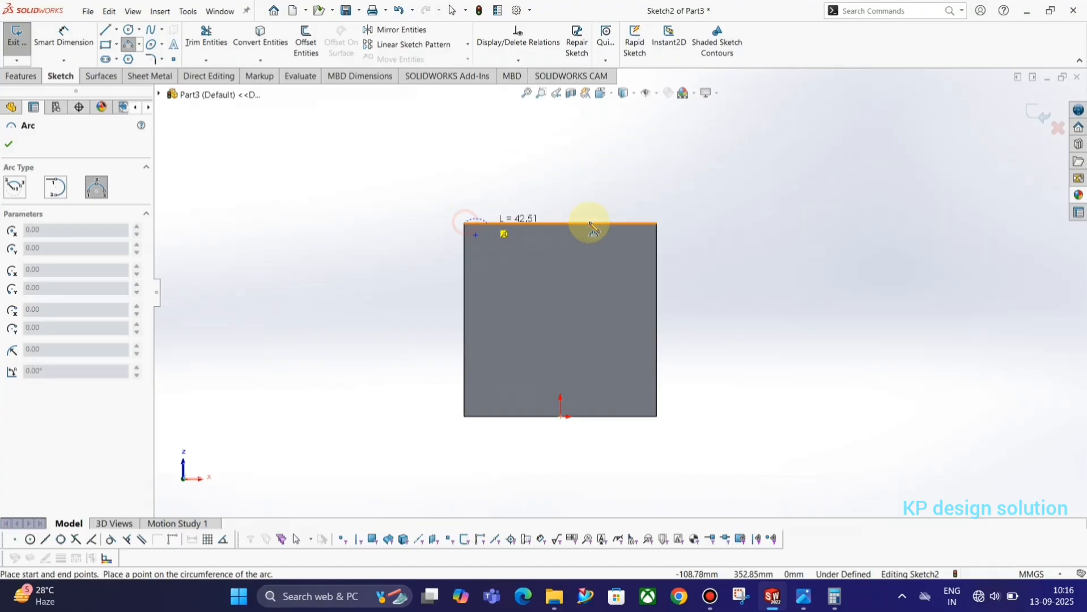
click(657, 223)
click(560, 184)
key(Escape)
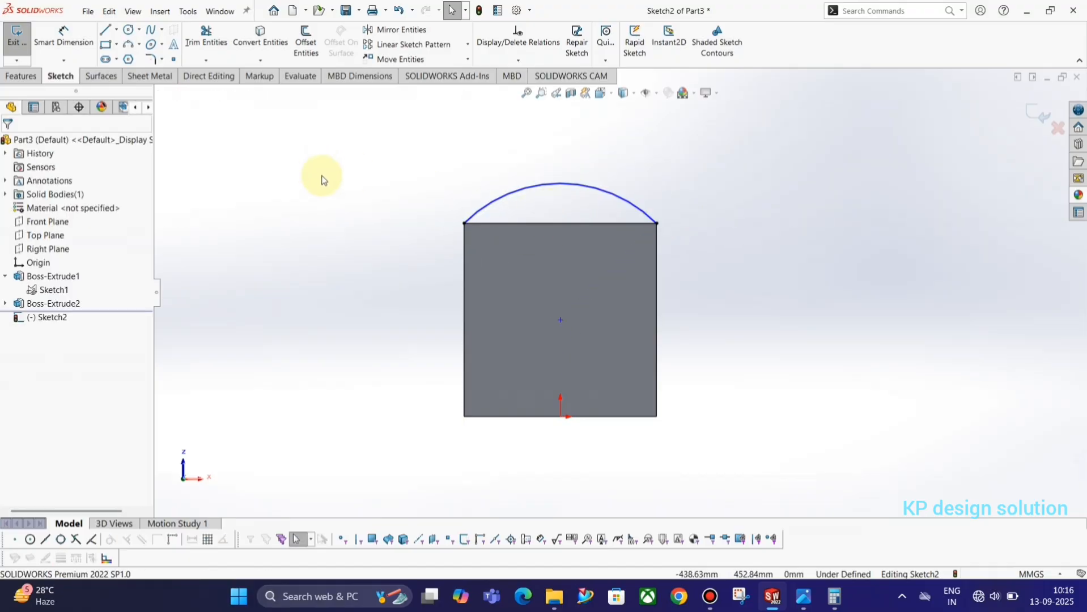
click(105, 31)
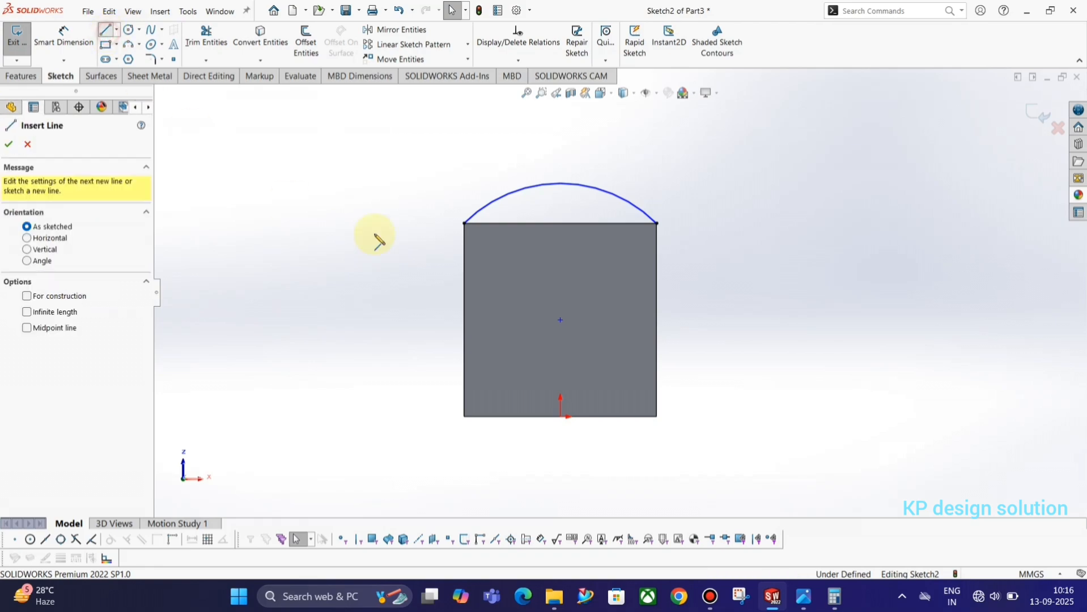
key(Escape)
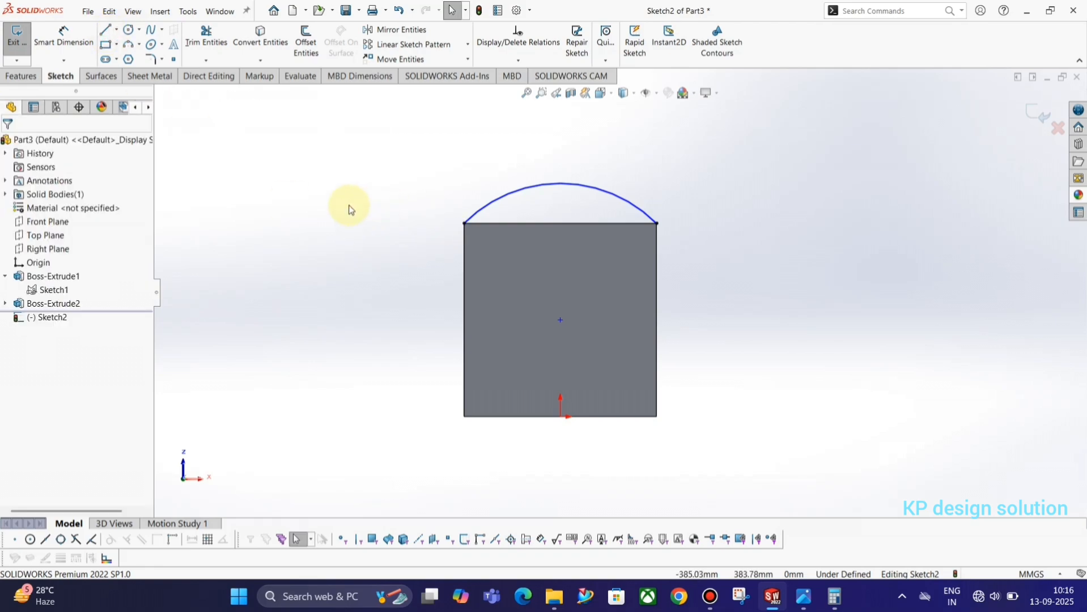
Check the arc's radius on the reference drawing and dimension it as 238 mm.
key(alt+Tab)
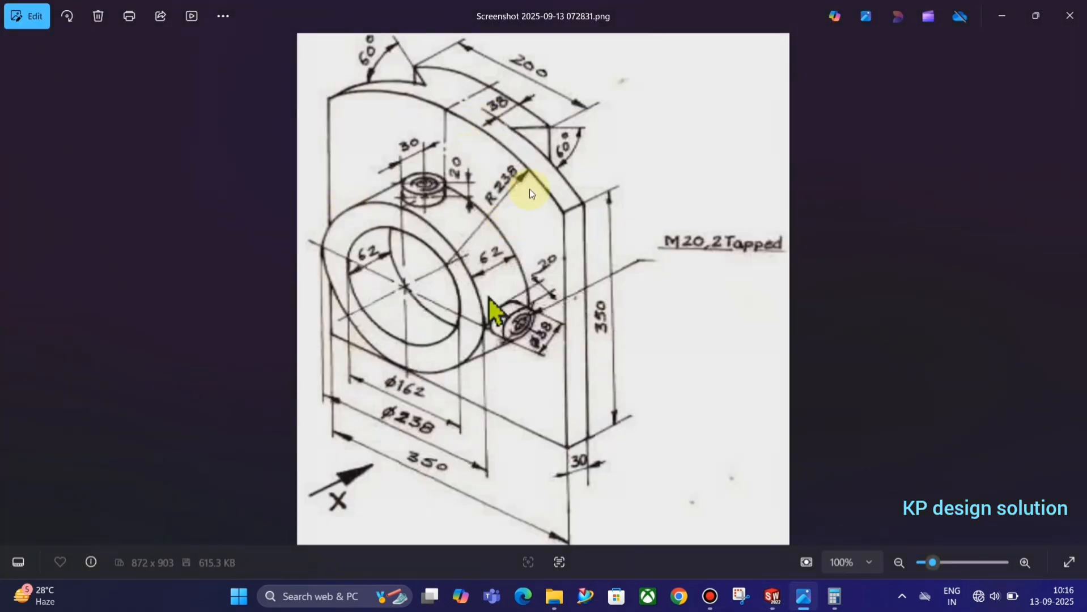
key(alt+Tab)
right_drag(844, 287, 840, 247)
click(583, 193)
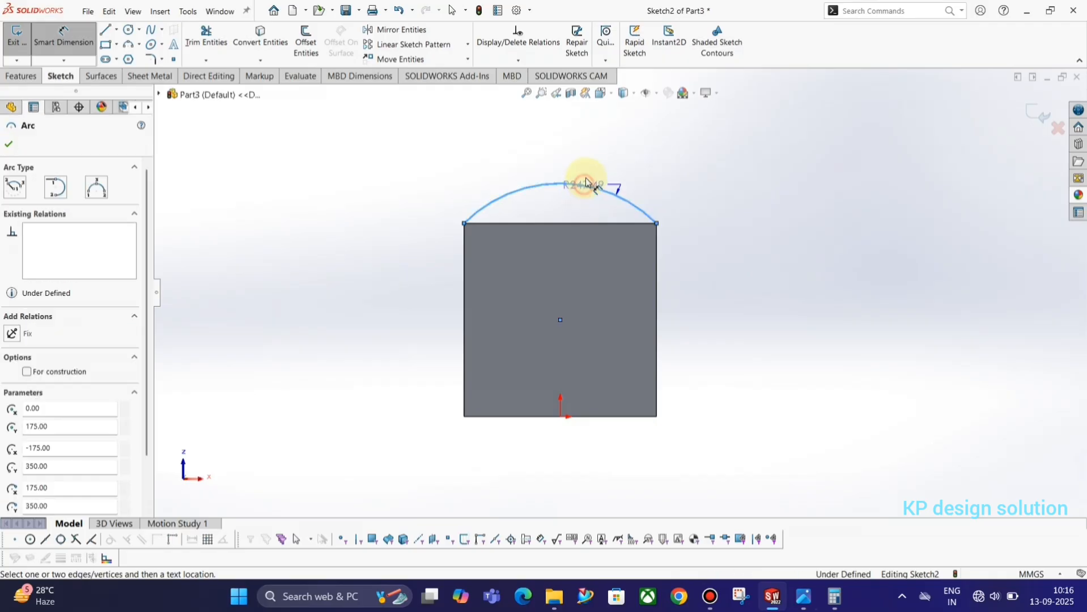
click(605, 153)
text(3)
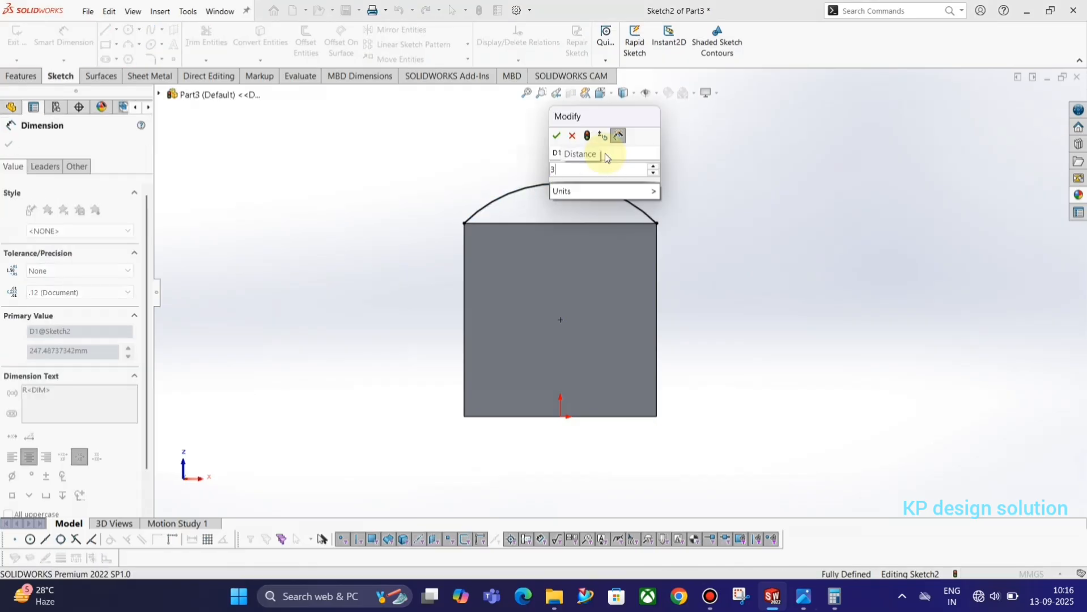
key(BackSpace)
text(250)
key(Return)
click(845, 192)
Sketch a circle about 209 mm in diameter on the plate face, centred just below the arc's centre point.
key(alt+Tab)
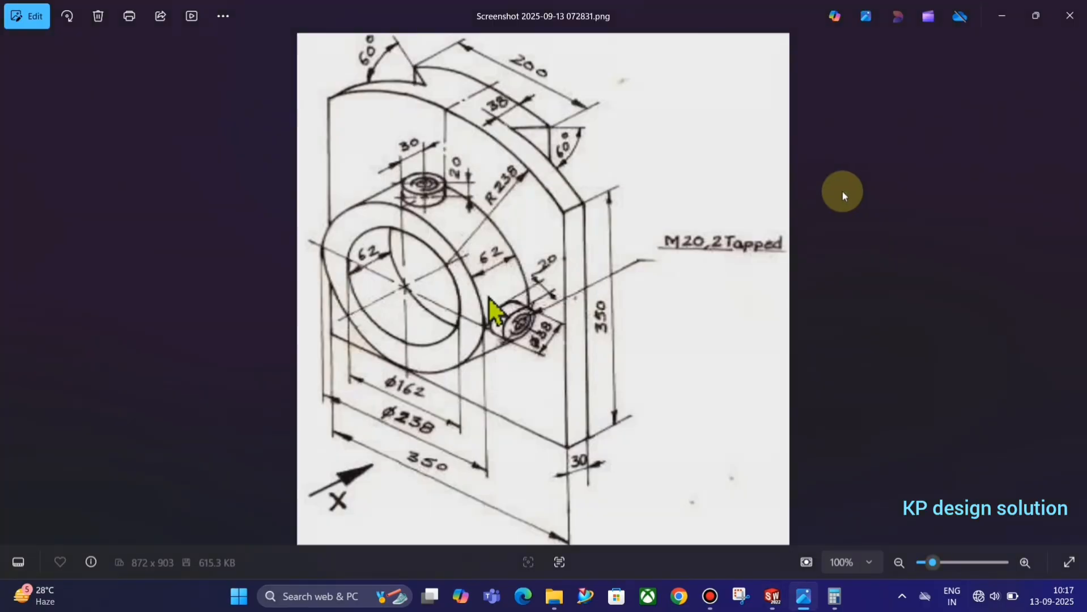
key(alt+Tab)
click(129, 31)
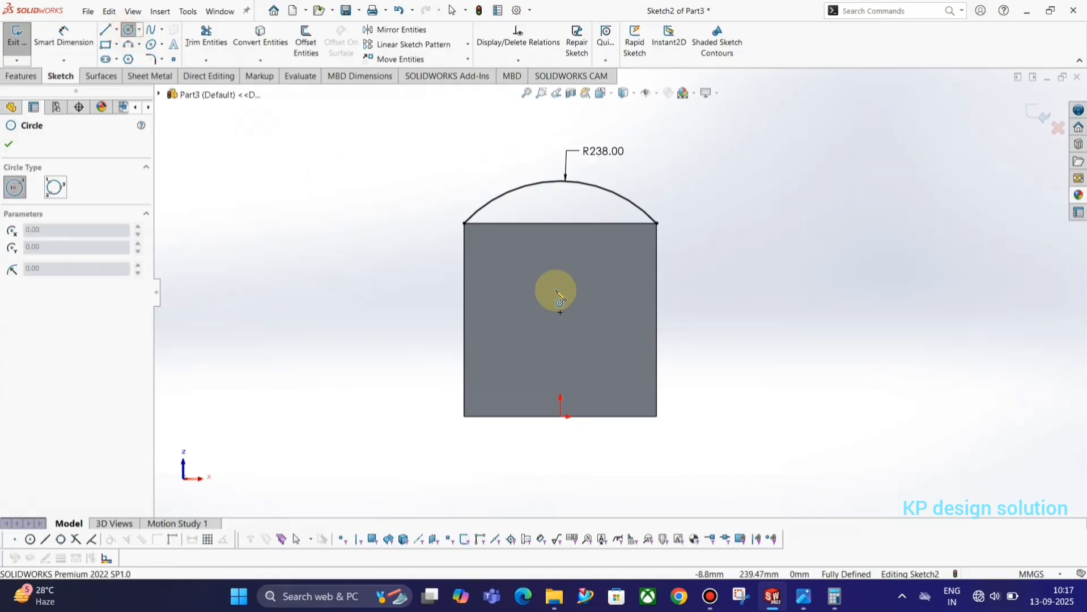
click(560, 323)
click(582, 375)
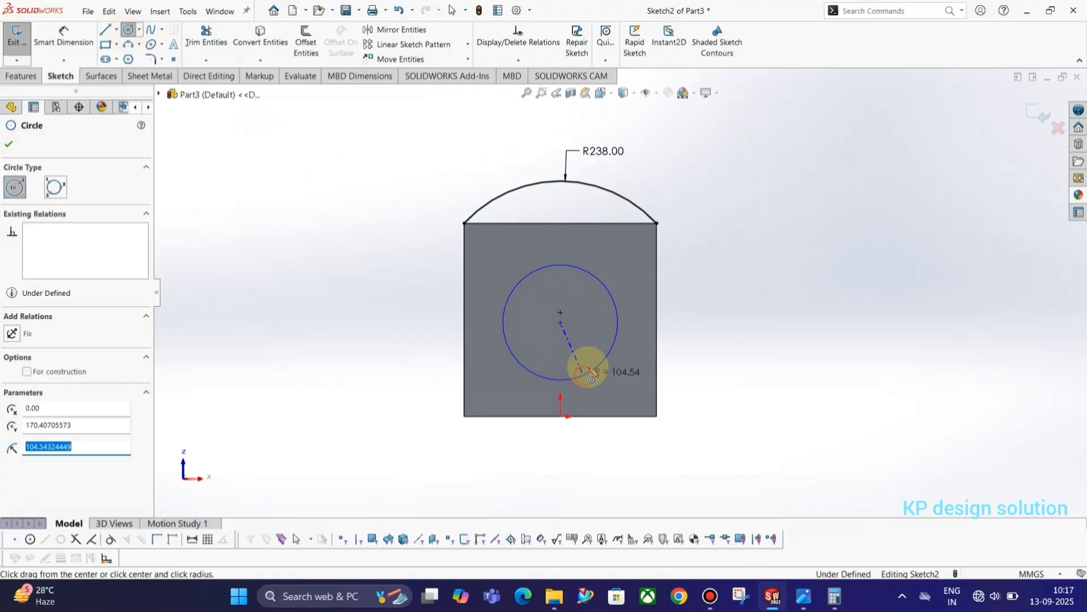
key(Escape)
Sketch a smaller concentric circle about 115 mm in diameter inside the first one.
key(alt+Tab)
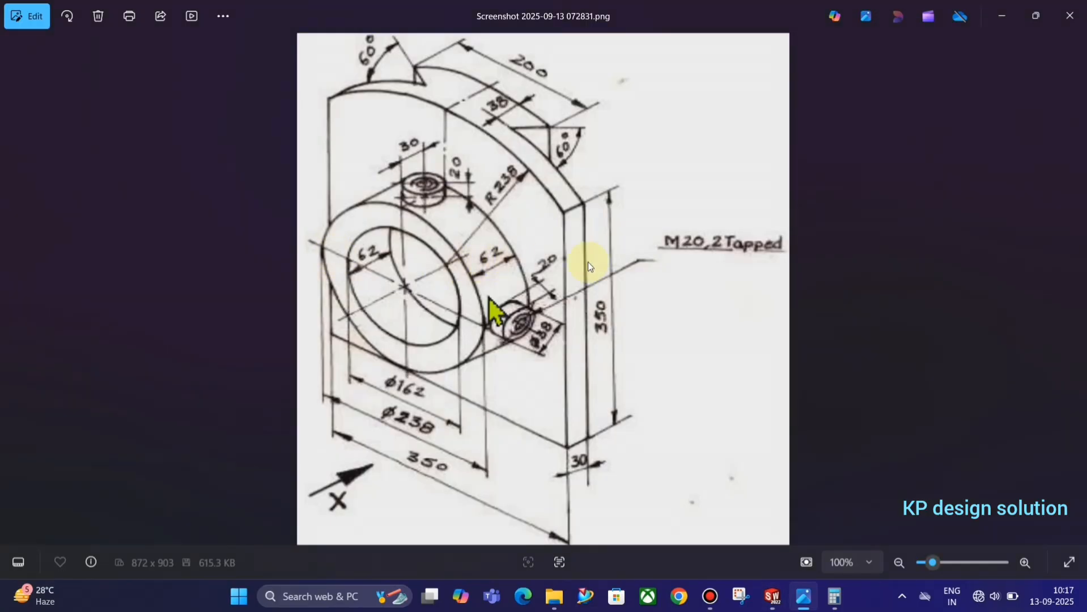
key(alt+Tab)
right_drag(868, 334, 822, 207)
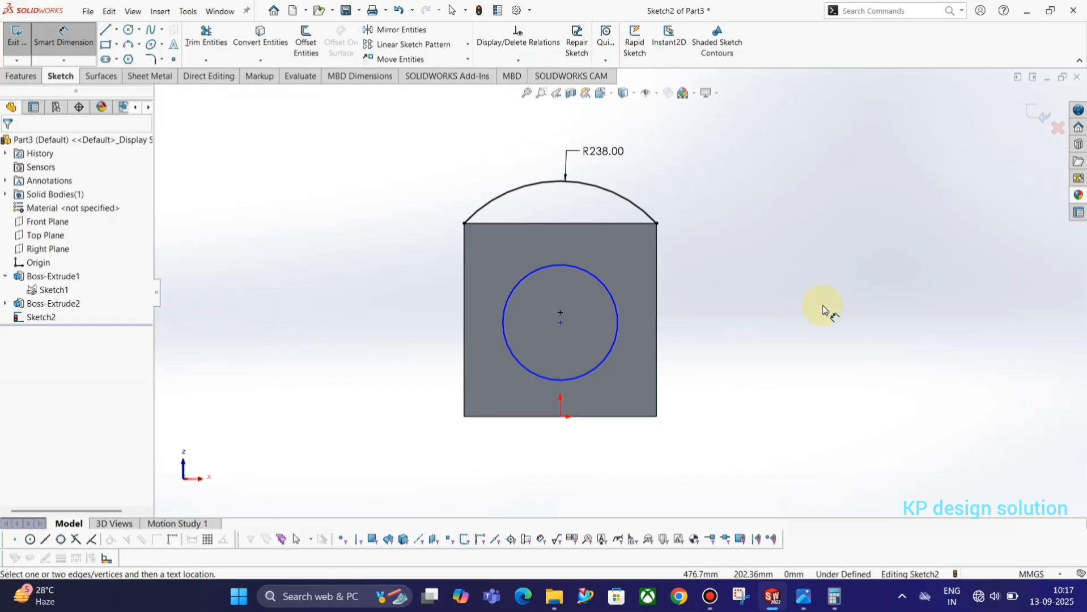
right_drag(825, 311, 662, 305)
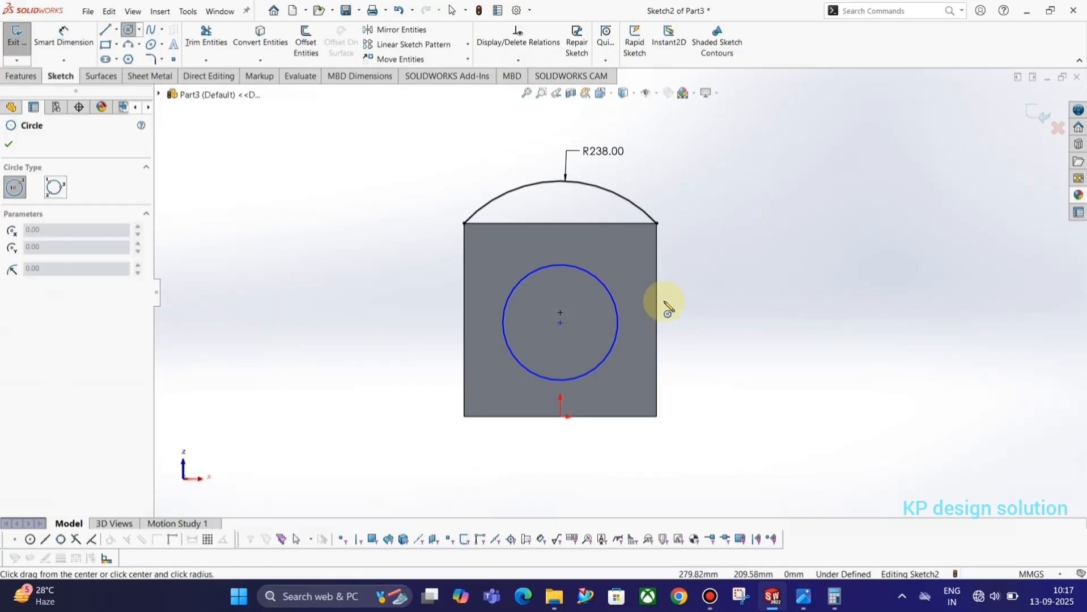
click(560, 323)
click(567, 354)
key(Escape)
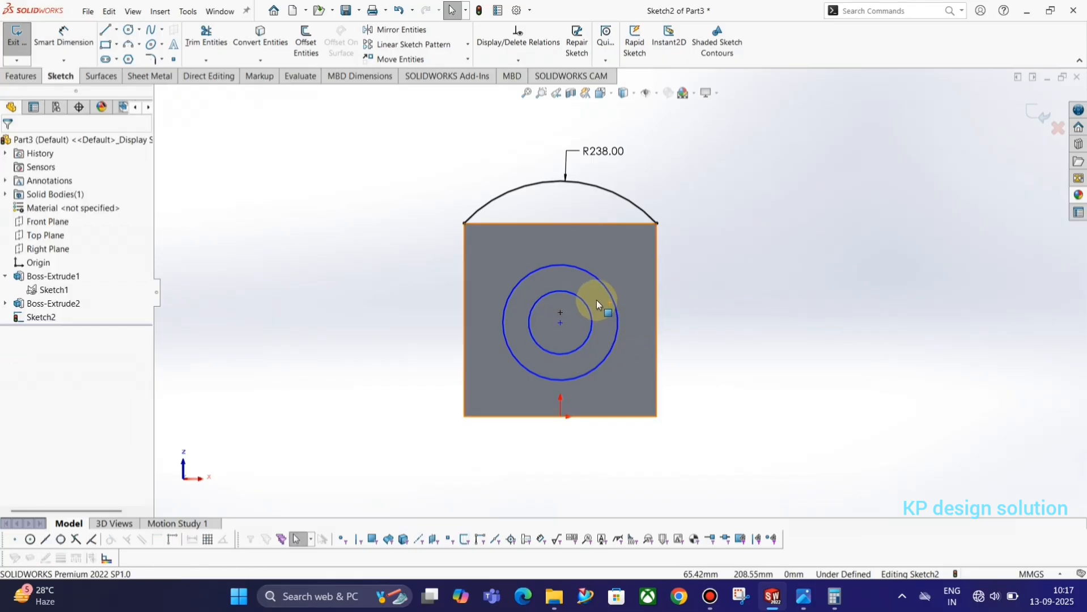
Check the ring sizes on the reference drawing and set the outer circle's diameter to 238 mm.
key(alt+Tab)
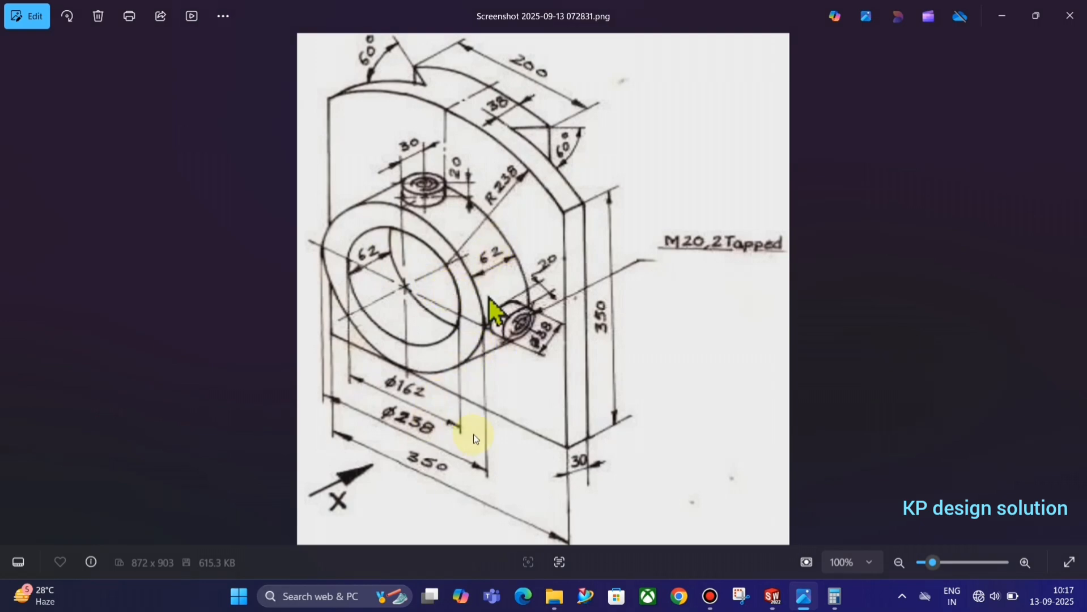
key(alt+Tab)
right_drag(809, 334, 801, 229)
click(582, 268)
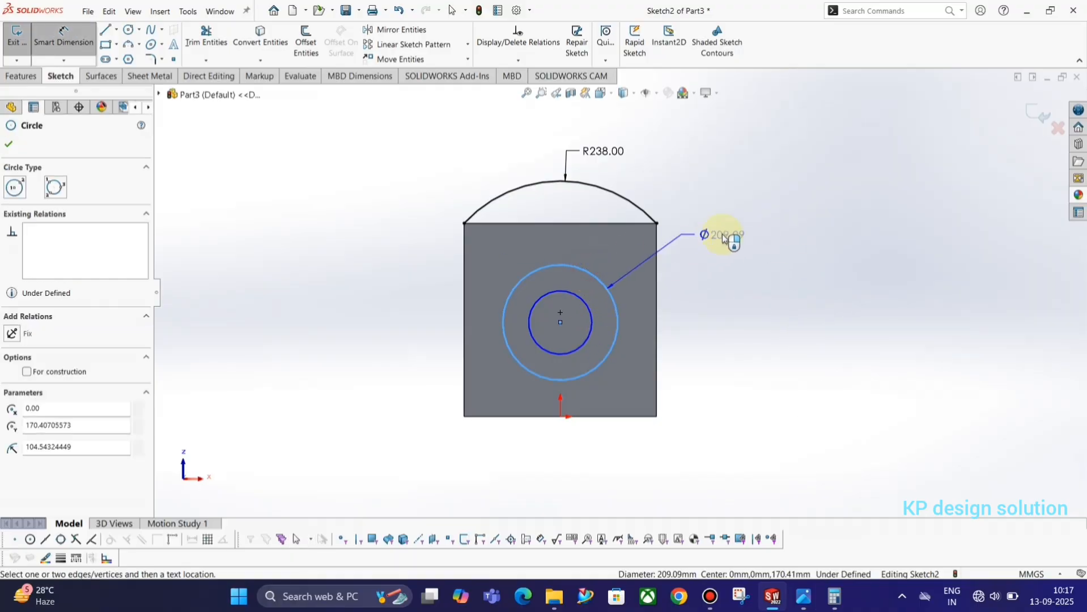
click(722, 235)
text(238)
key(Return)
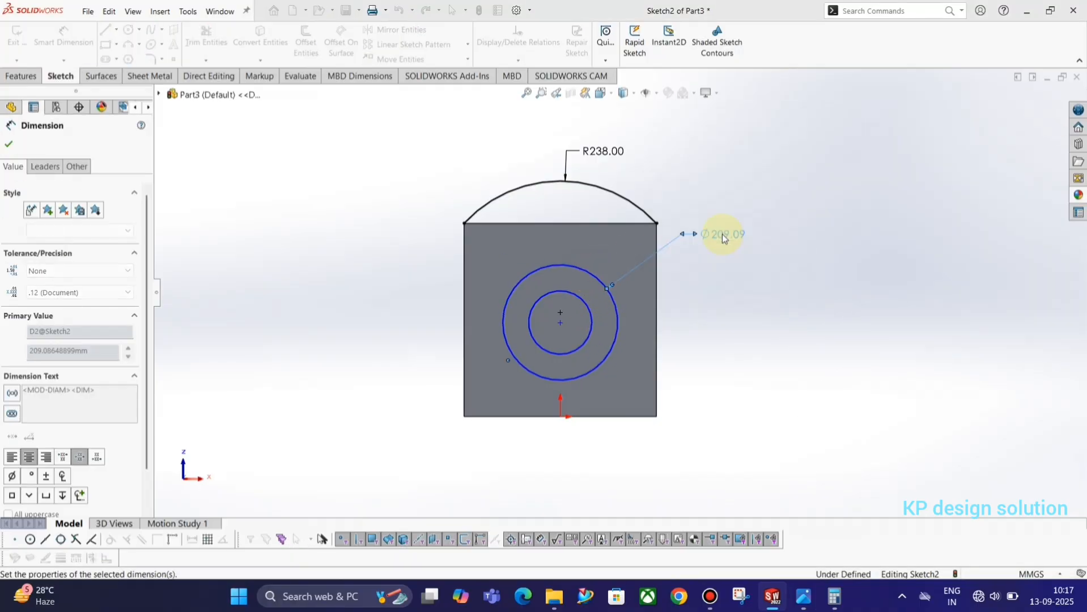
Dimension the inner circle's diameter as 162 mm and finish dimensioning.
click(574, 294)
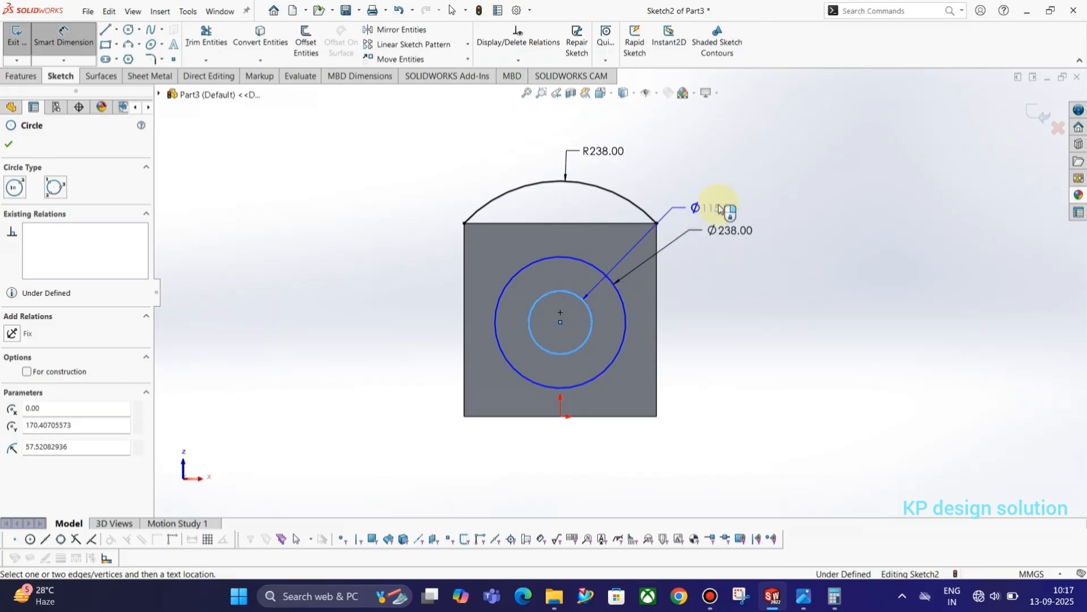
click(722, 207)
text(162)
key(Return)
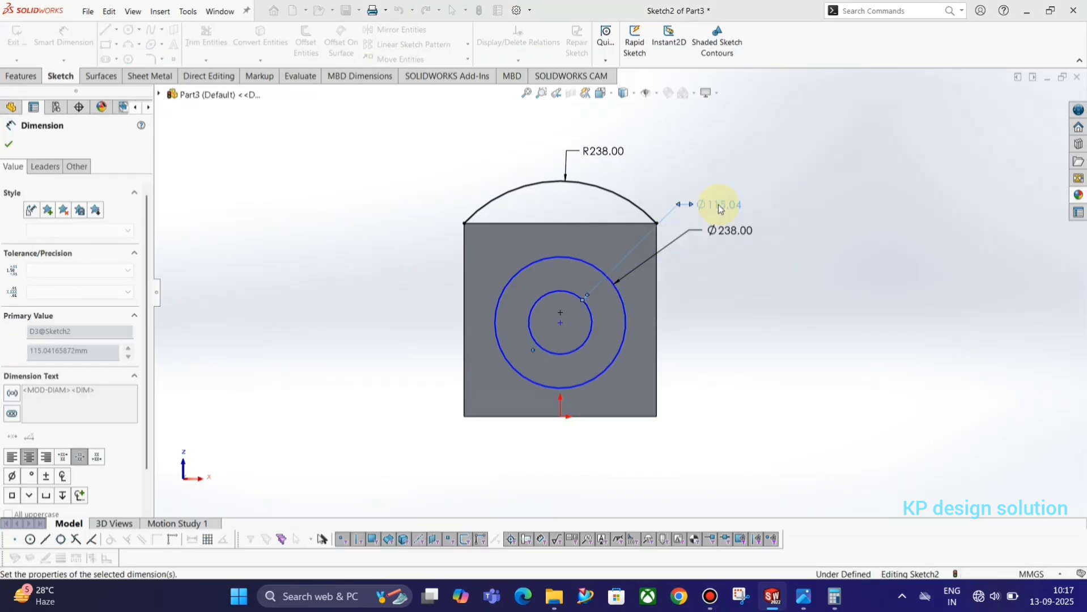
click(717, 287)
key(Escape)
Constrain the circles' shared centre to lie on the arc's centre point.
click(561, 313)
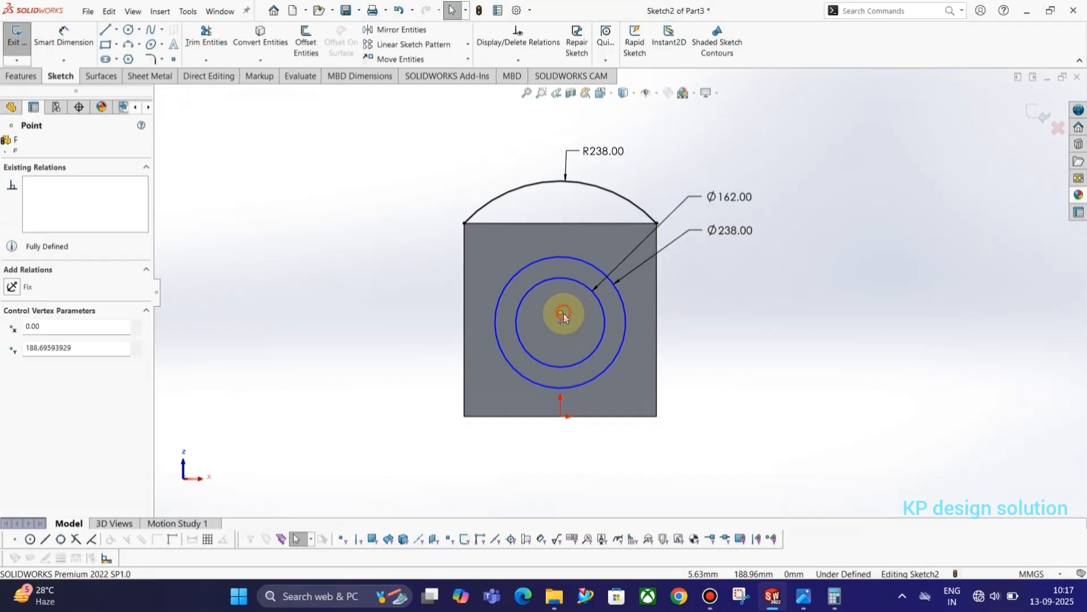
ctrl+click(560, 323)
click(626, 275)
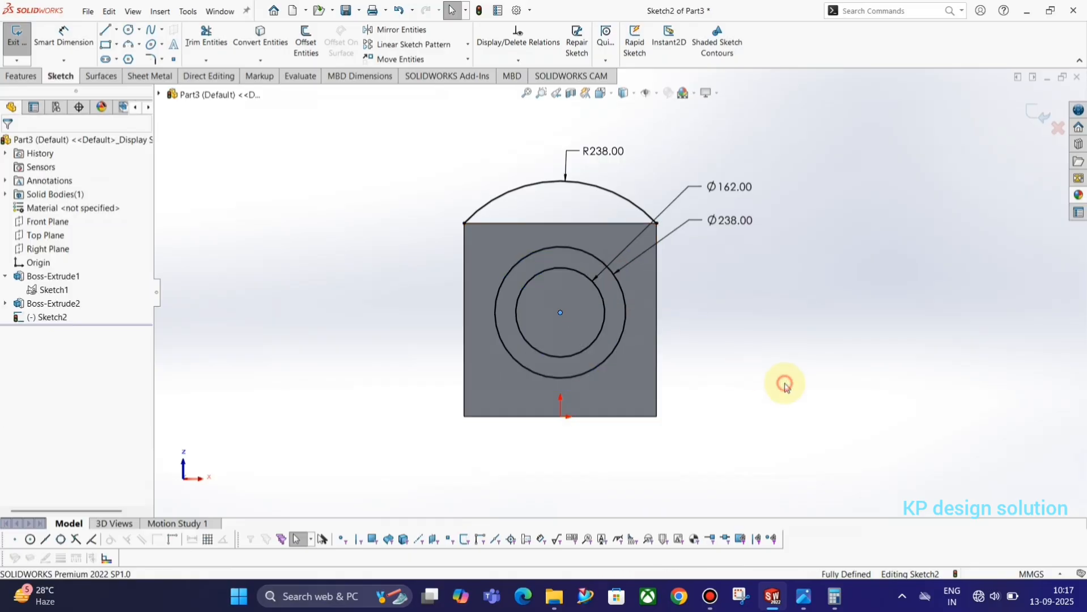
Check the reference drawing and close the arc with a straight line between its endpoints along the plate's upper edge.
key(alt+Tab)
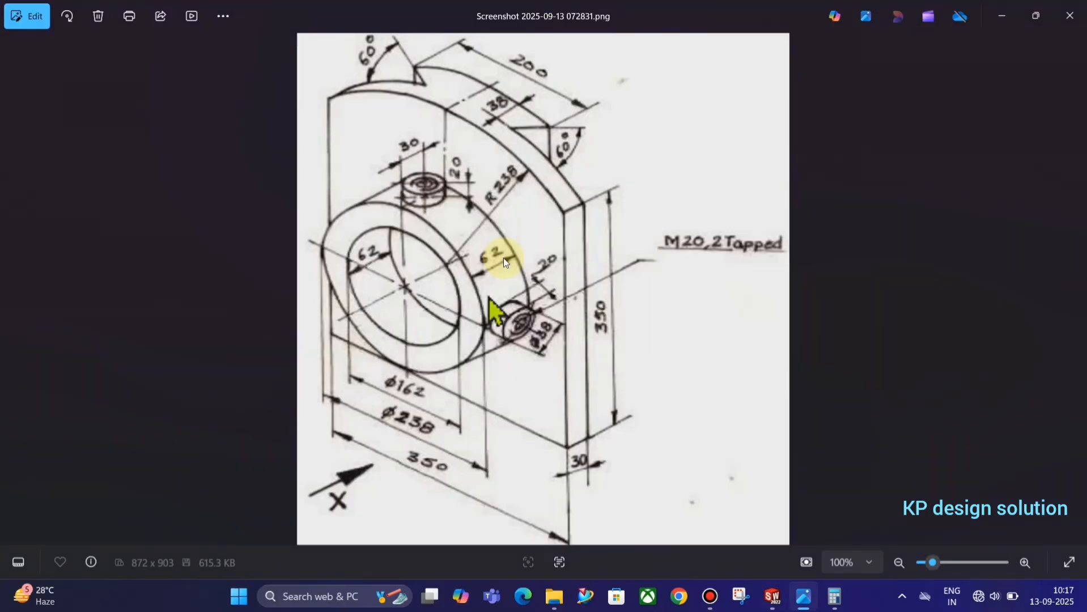
key(alt+Tab)
key(alt+Tab)
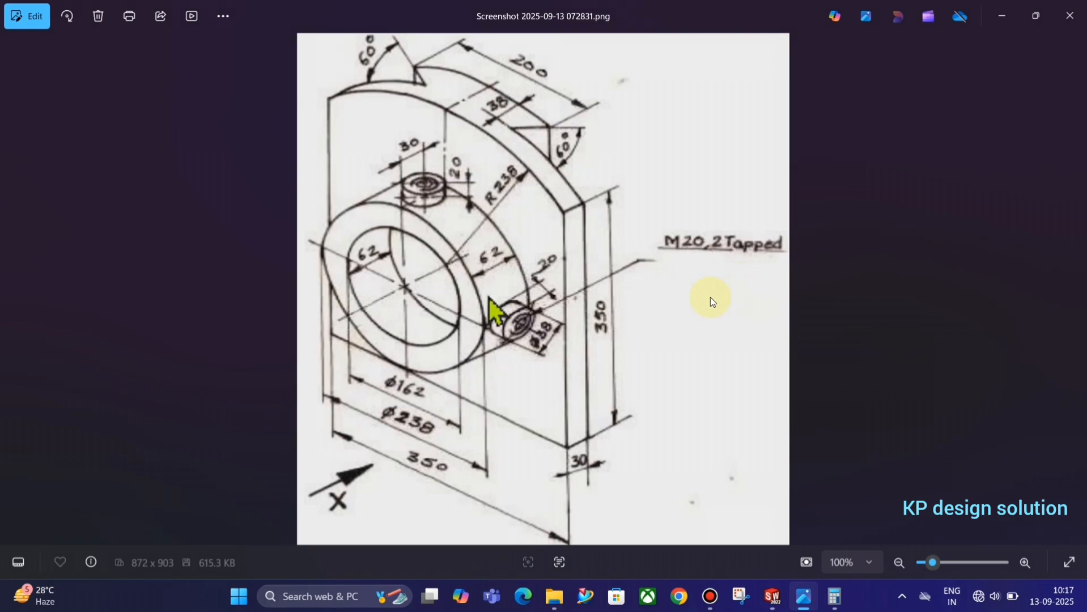
key(alt+Tab)
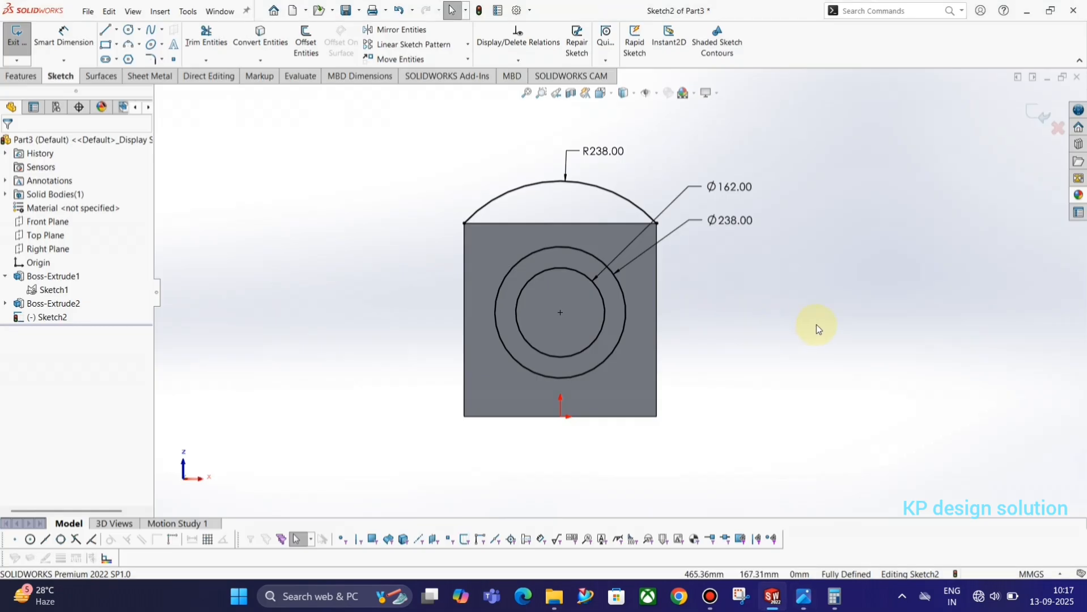
right_drag(816, 323, 747, 321)
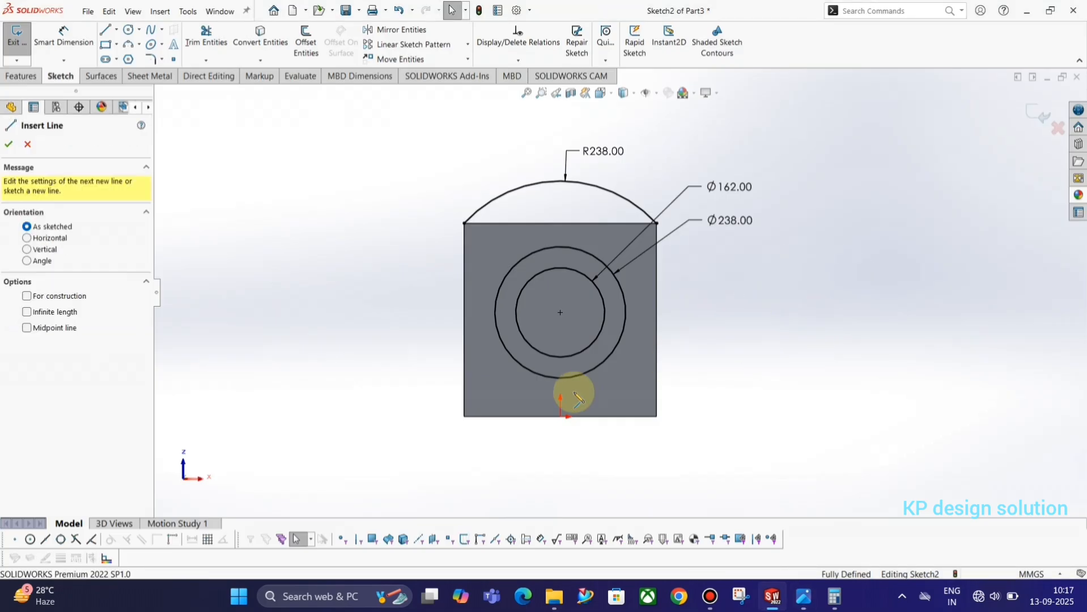
click(463, 223)
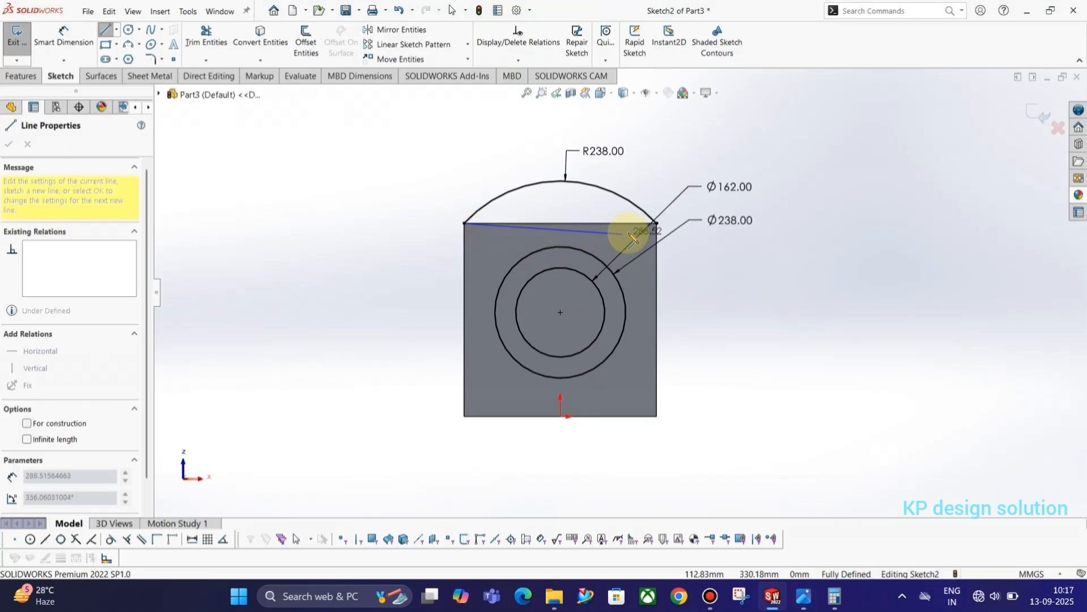
click(657, 223)
key(Escape)
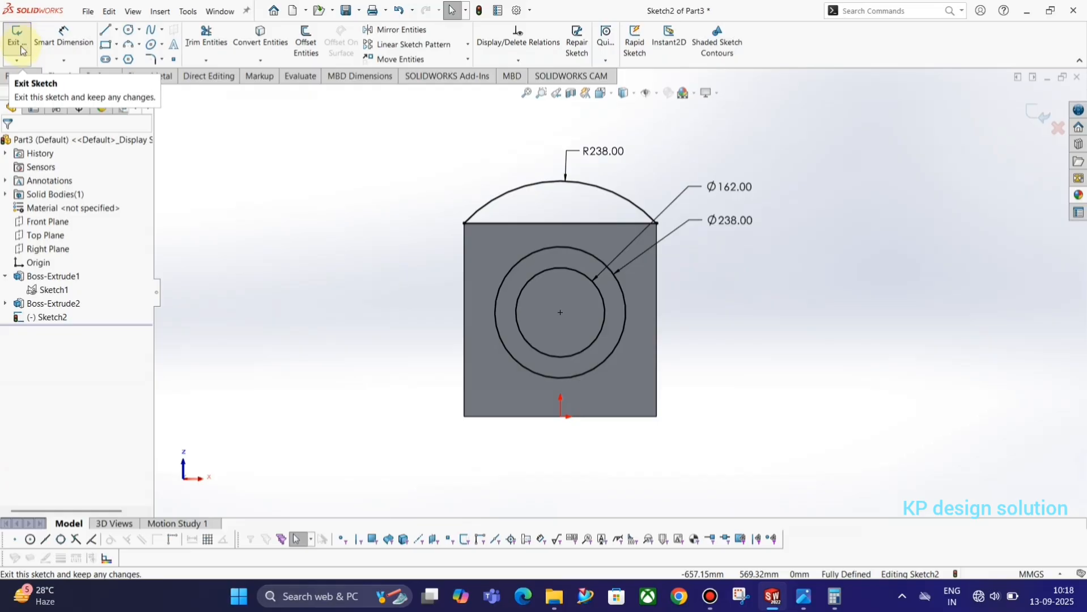
Exit the sketch and start a Boss Extrude, replacing its selected contours with only the arched region above the plate.
key(alt+Tab)
key(alt+Tab)
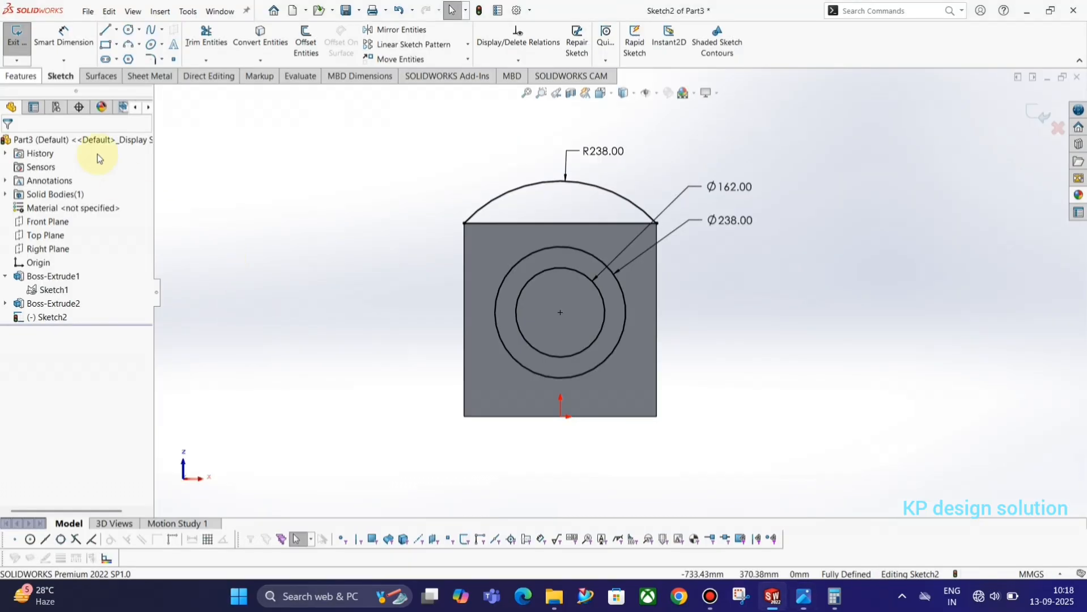
click(18, 41)
click(22, 75)
click(24, 46)
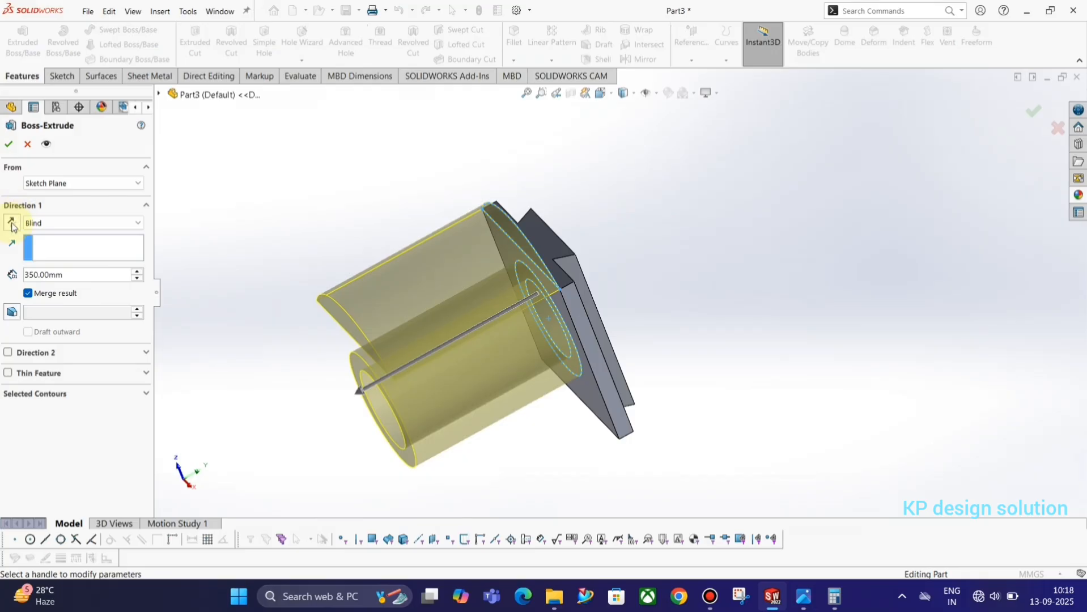
click(57, 393)
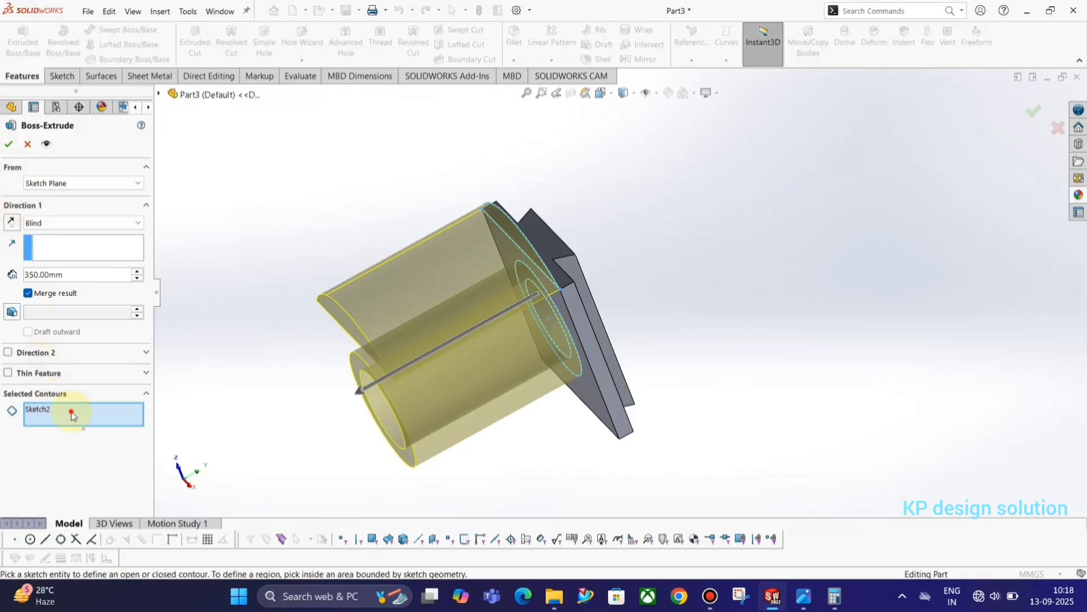
click(71, 414)
key(Delete)
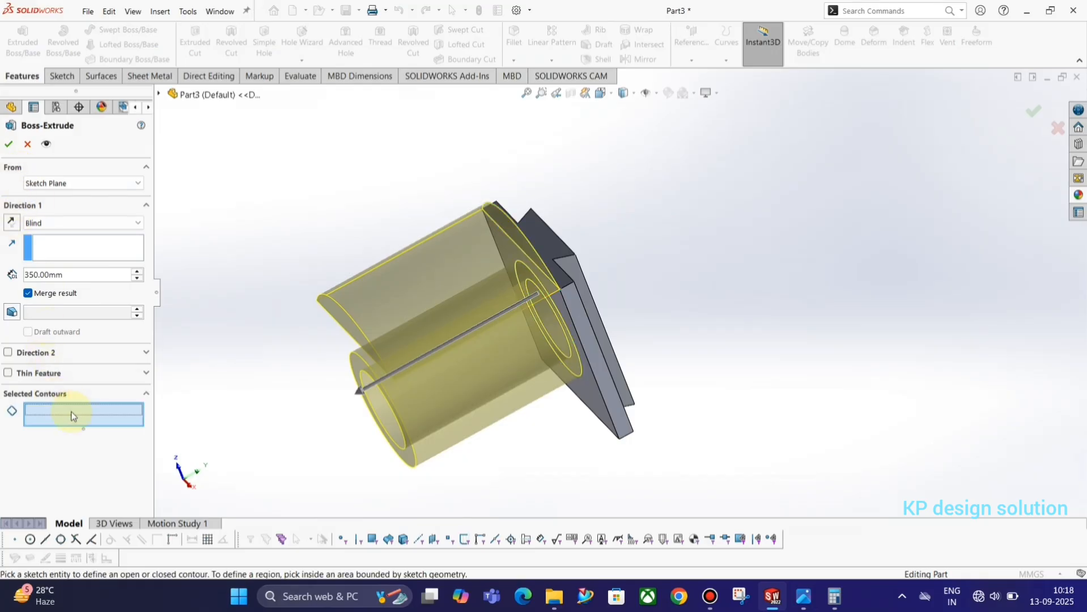
mouse_move(590, 337)
middle_down()
mouse_move(622, 257)
mouse_move(577, 223)
mouse_move(594, 235)
middle_up()
click(578, 223)
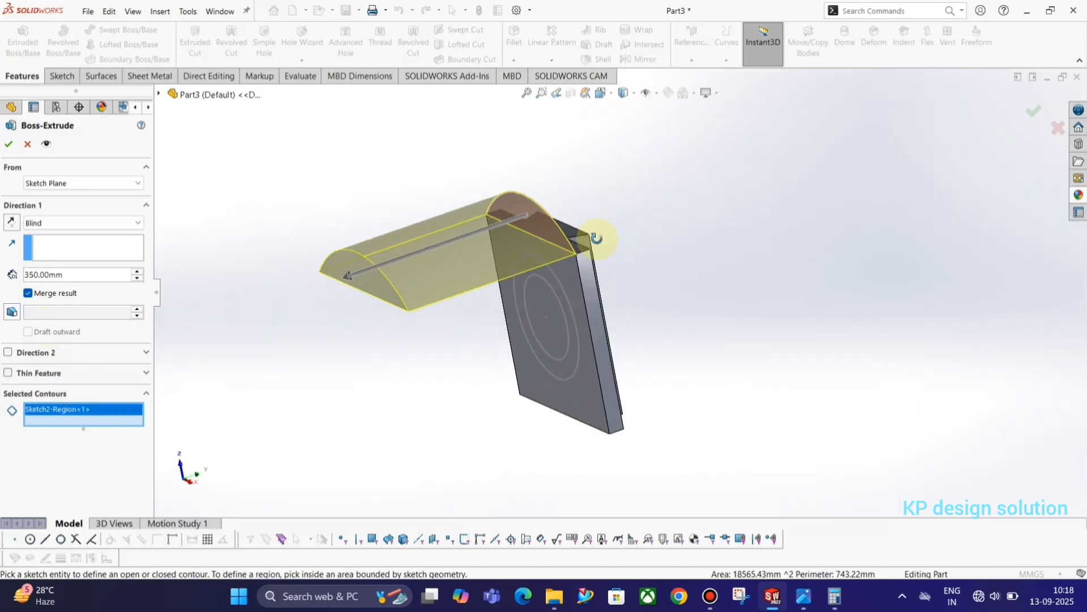
Reverse the extrusion towards the dovetail side, check the plate thickness on the reference drawing, and extrude the arched region 30 mm.
click(11, 223)
middle_drag(315, 283, 369, 309)
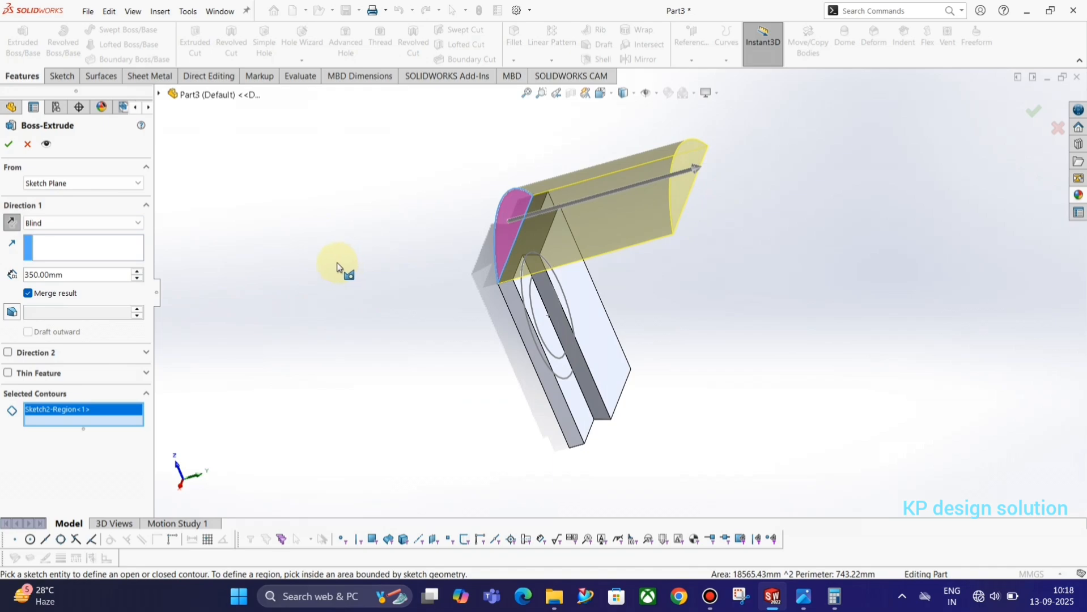
key(alt+Tab)
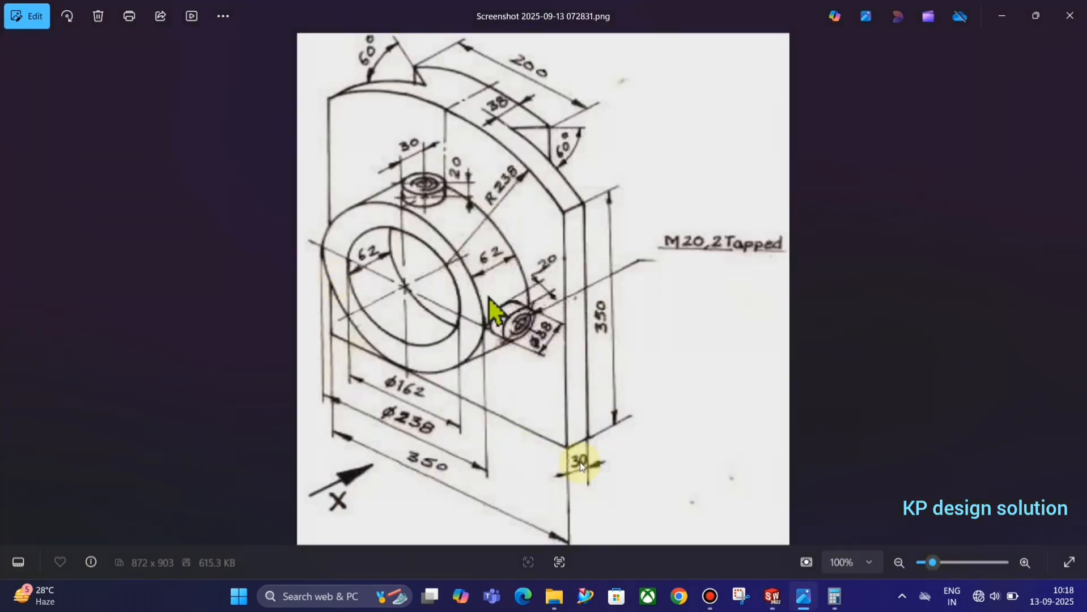
key(alt+Tab)
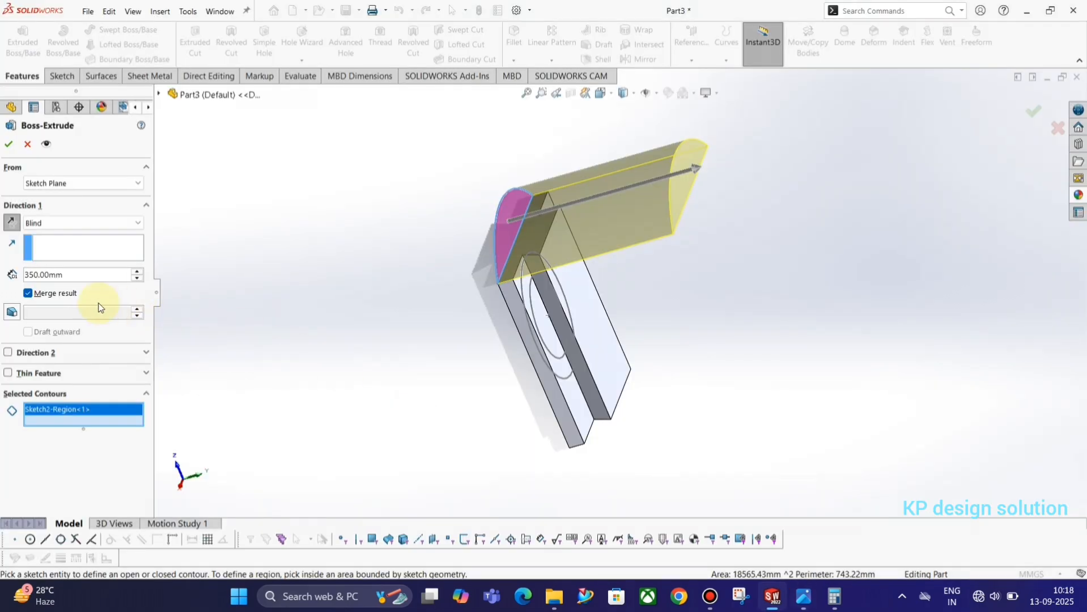
double_click(69, 273)
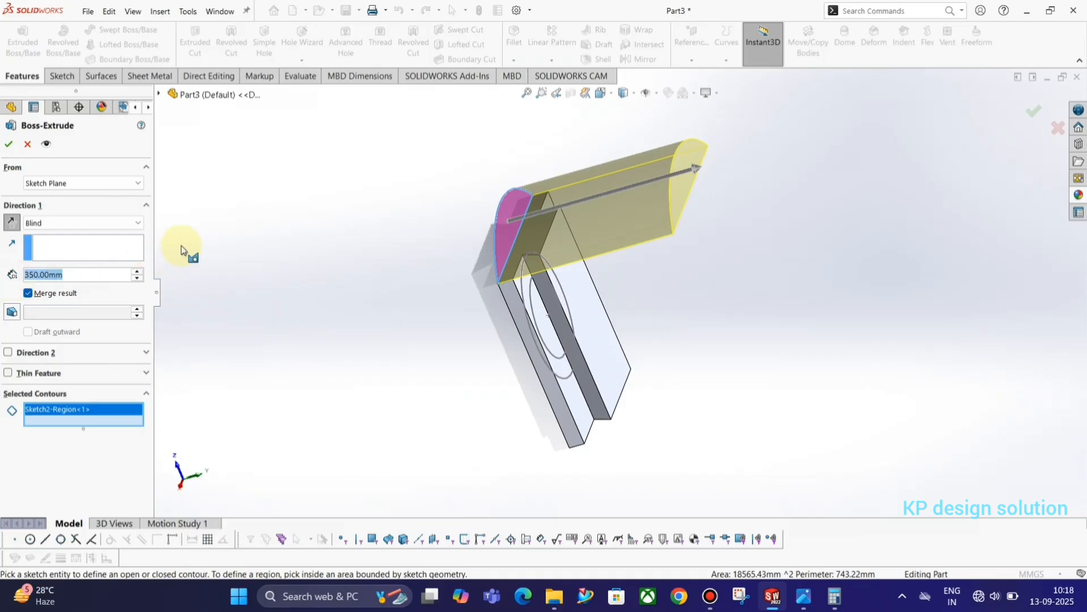
text(30)
key(Return)
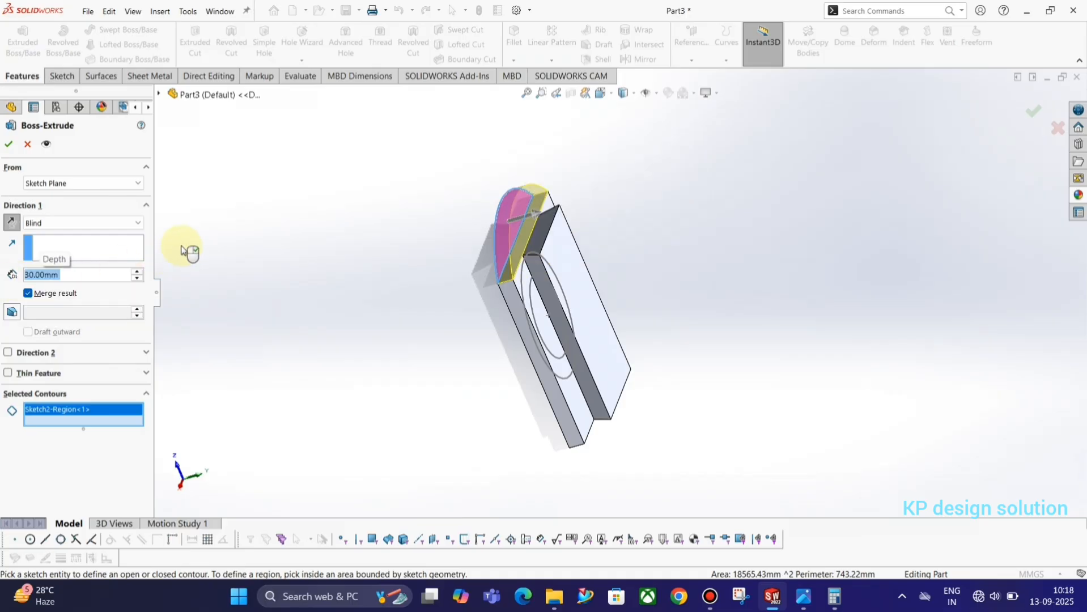
click(9, 145)
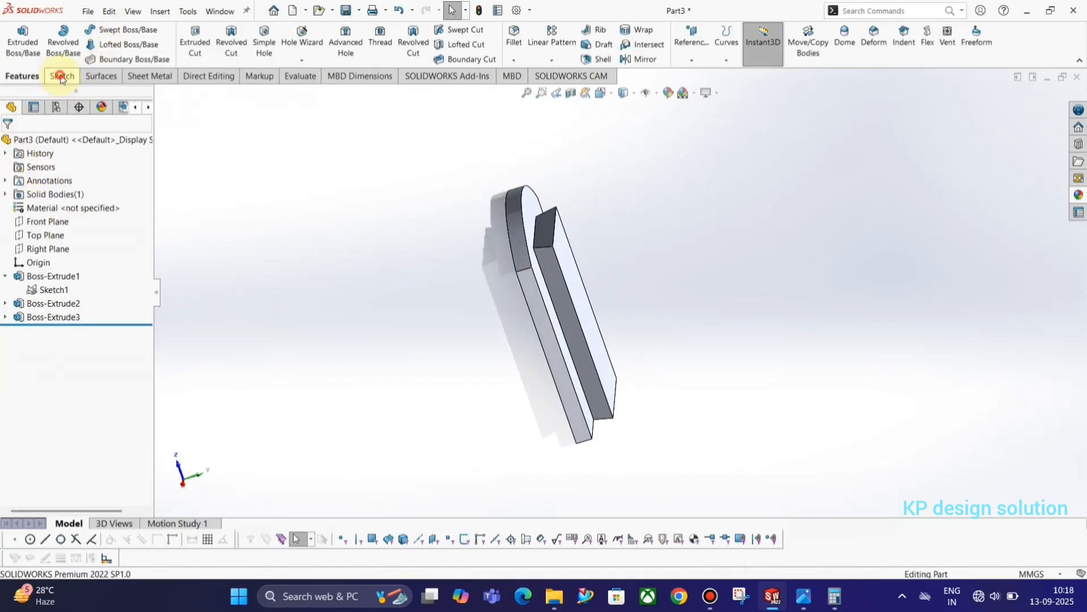
Start a sketch on the dovetail's end face beside the arched top and convert the four edges of its trapezoid profile.
click(62, 75)
click(17, 37)
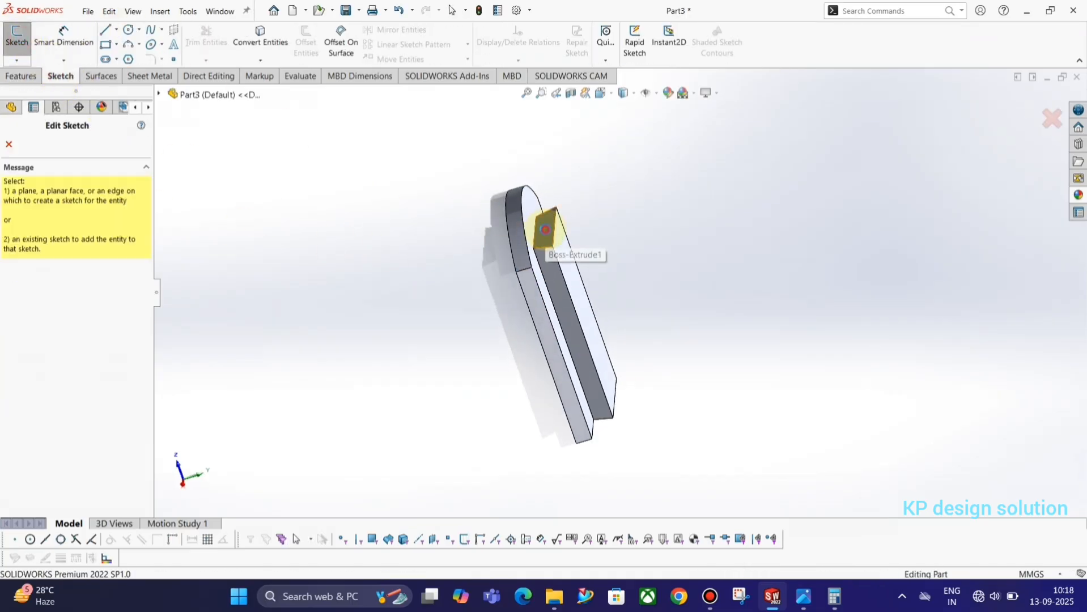
click(539, 228)
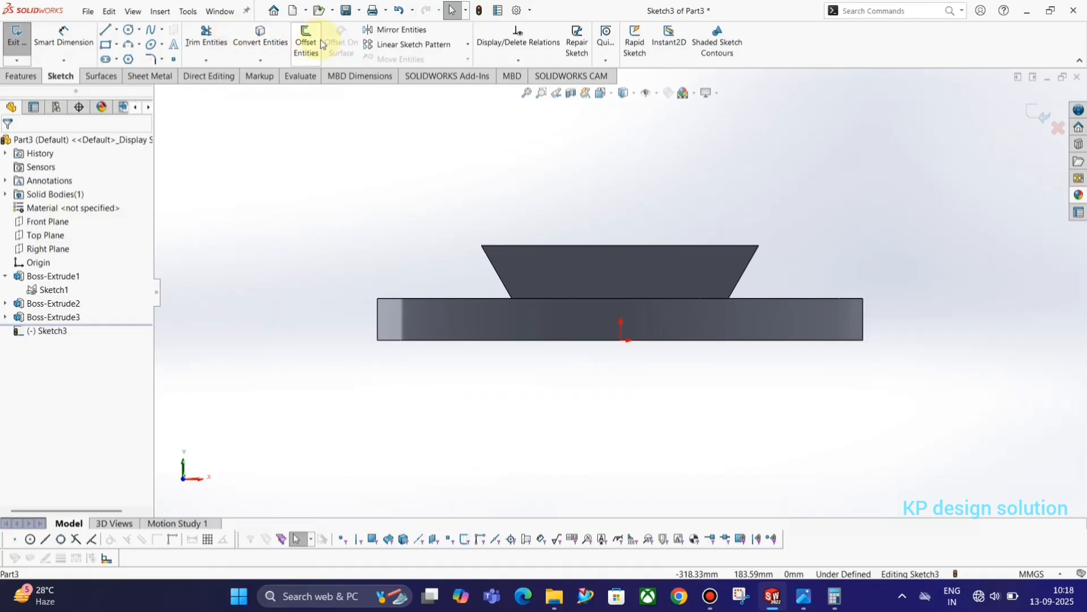
click(256, 43)
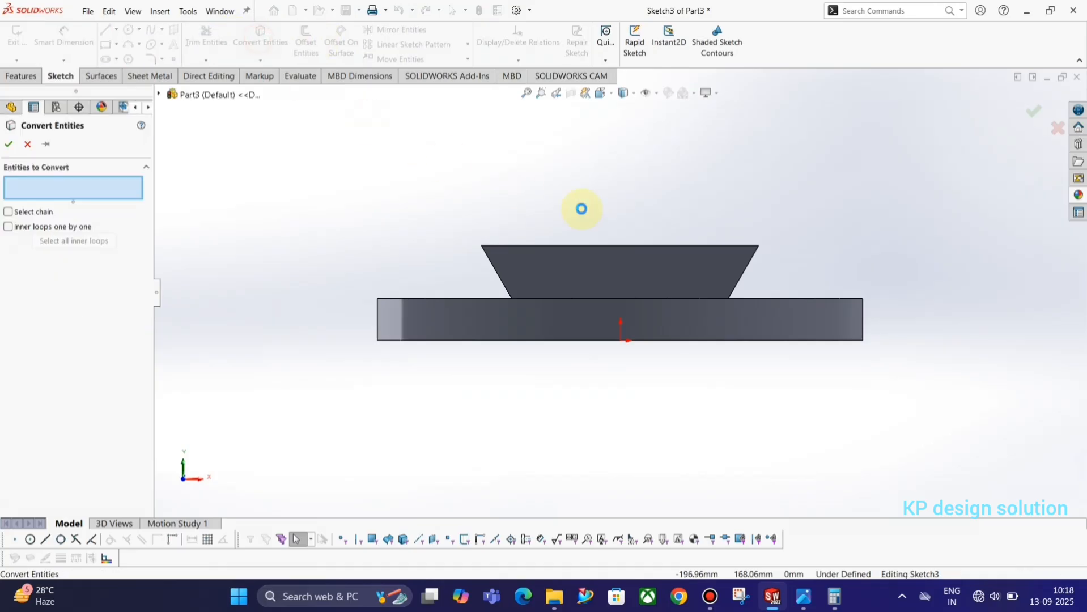
click(650, 247)
click(733, 280)
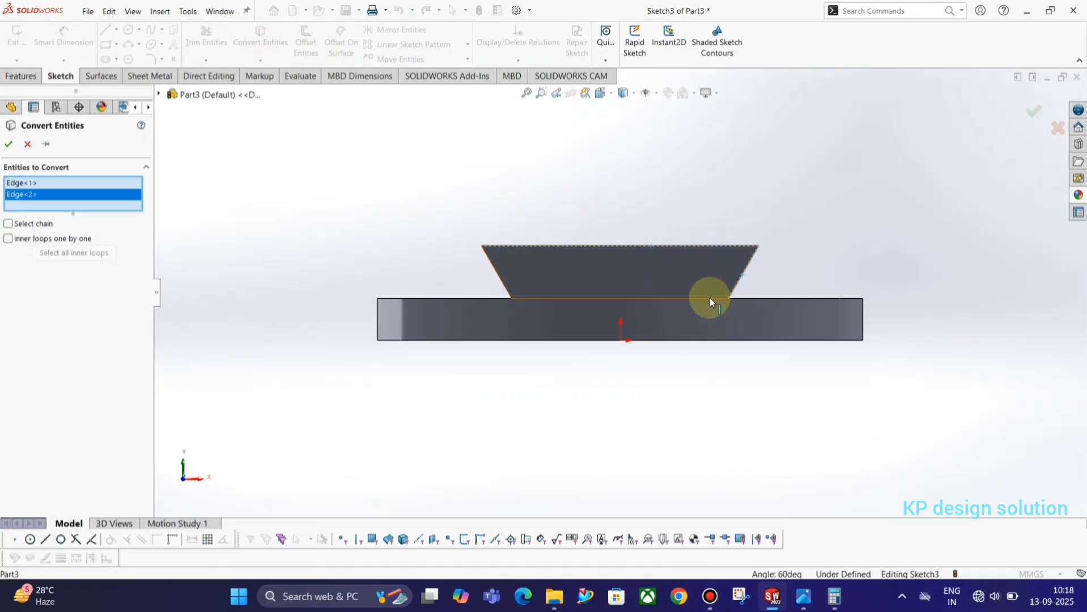
click(671, 300)
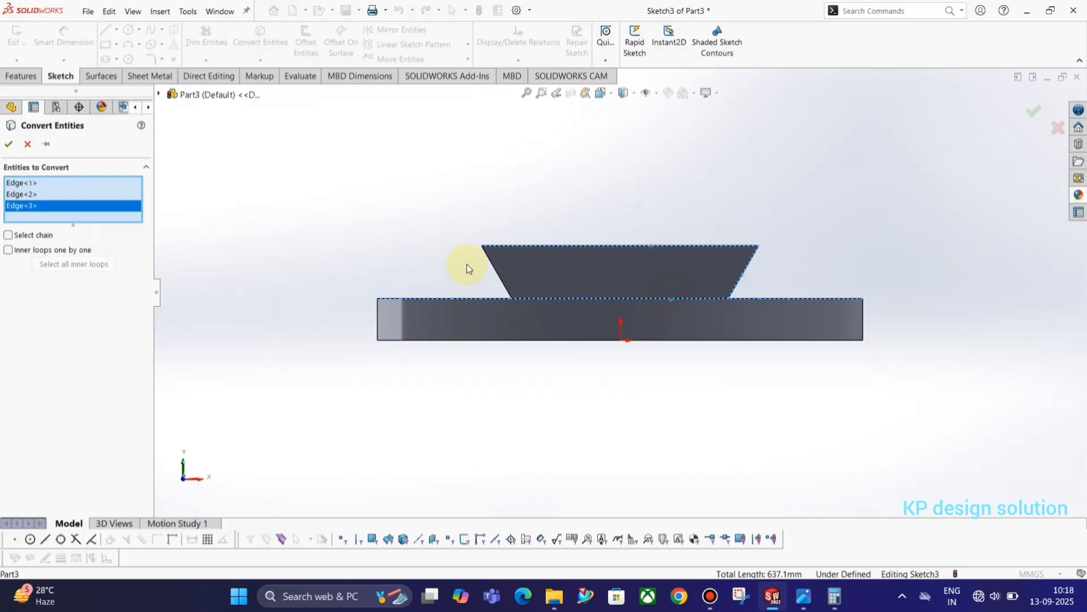
click(495, 270)
click(8, 144)
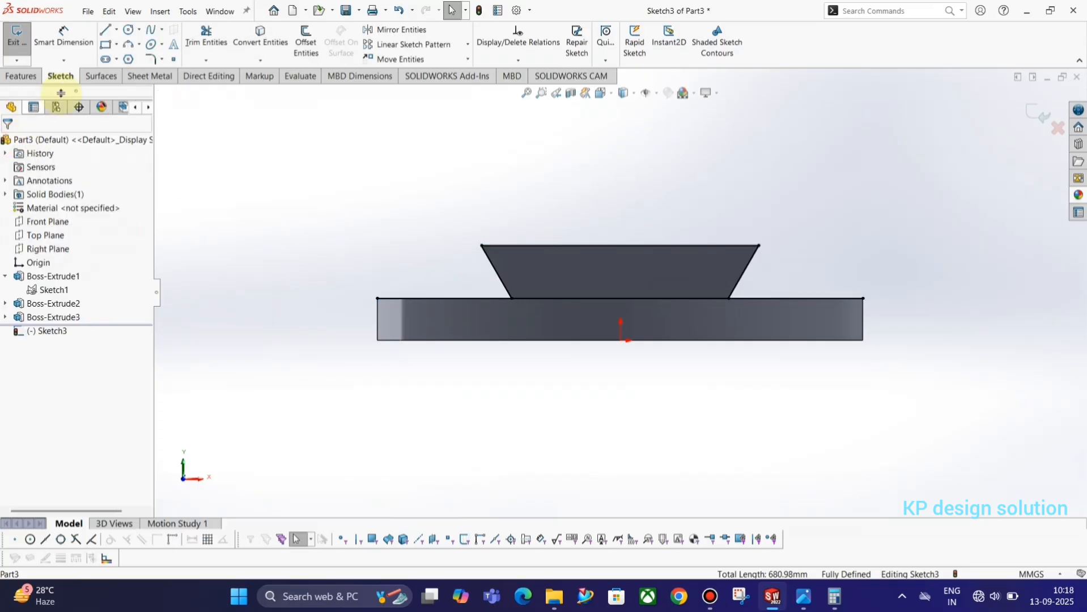
Trim both ends of the converted base line that extend beyond the dovetail profile and exit the sketch.
click(205, 35)
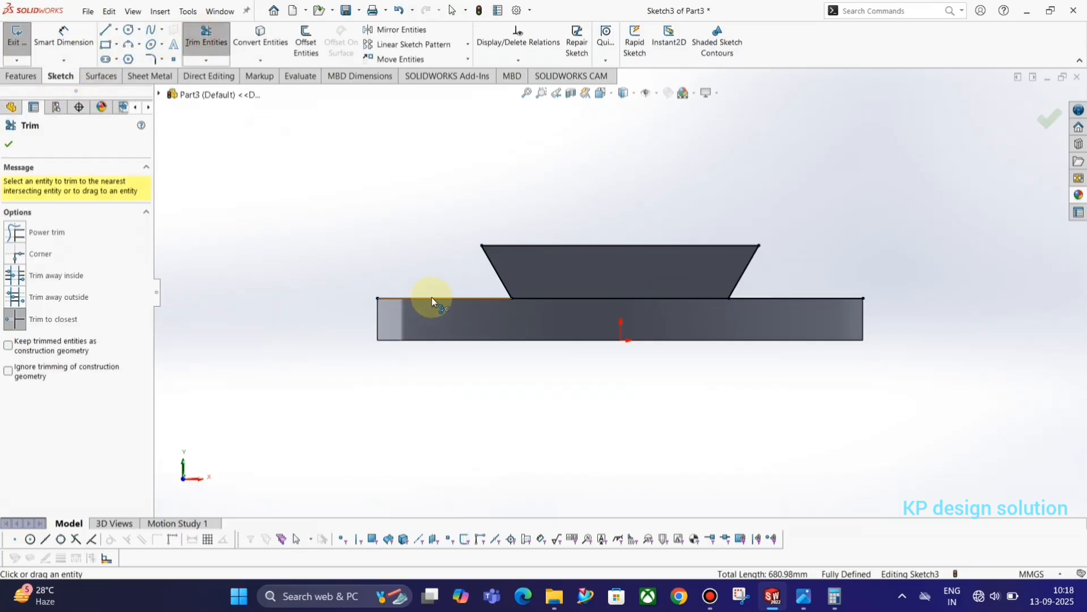
click(431, 298)
click(771, 300)
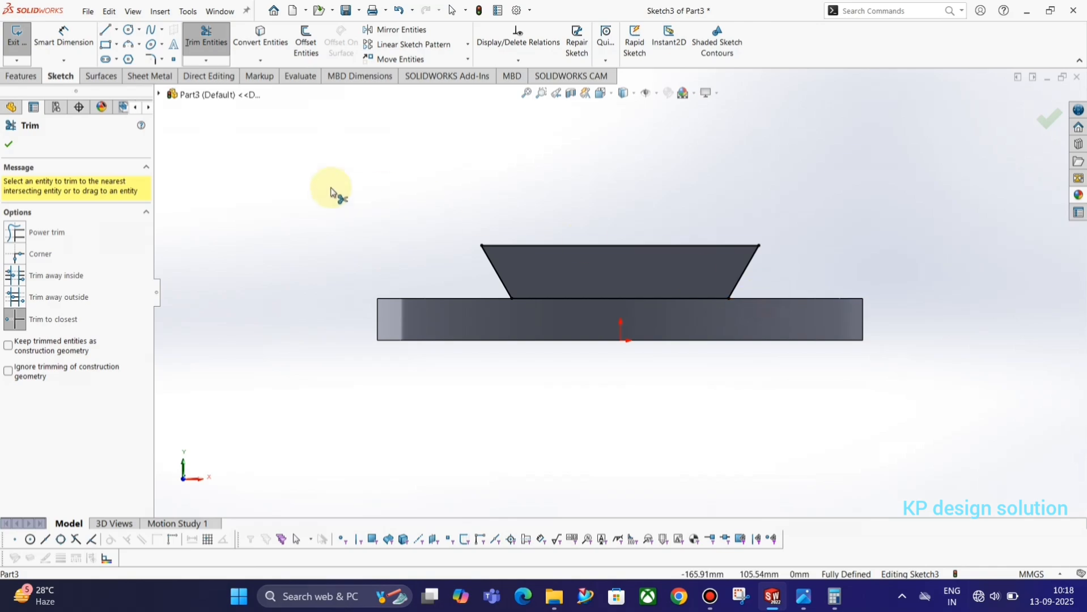
click(16, 39)
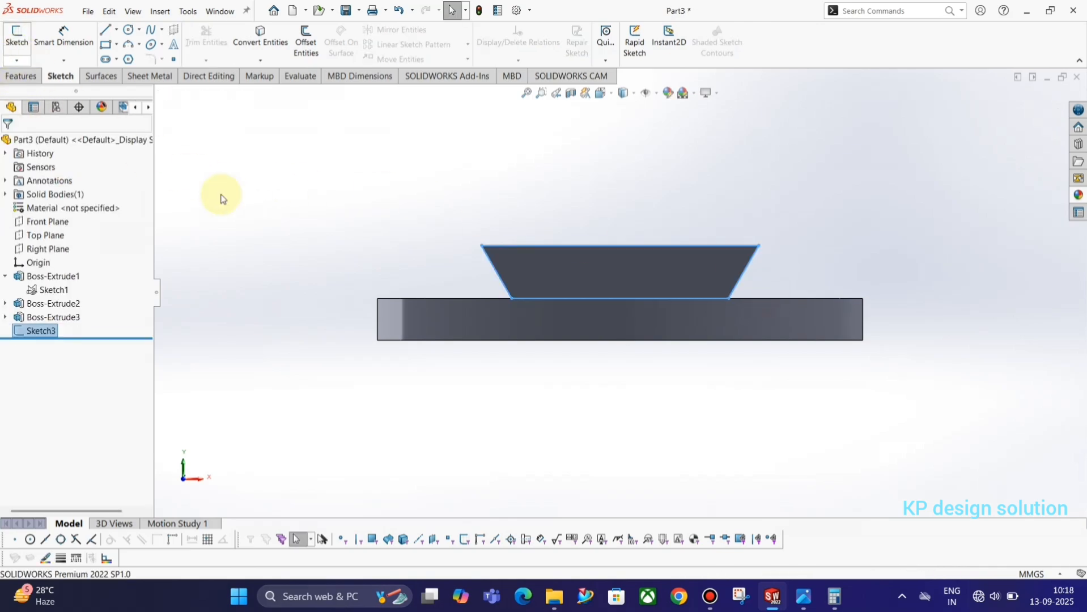
Extrude the dovetail profile with the Up To Surface end condition, ending at the plate's curved arch face.
key(ctrl+7)
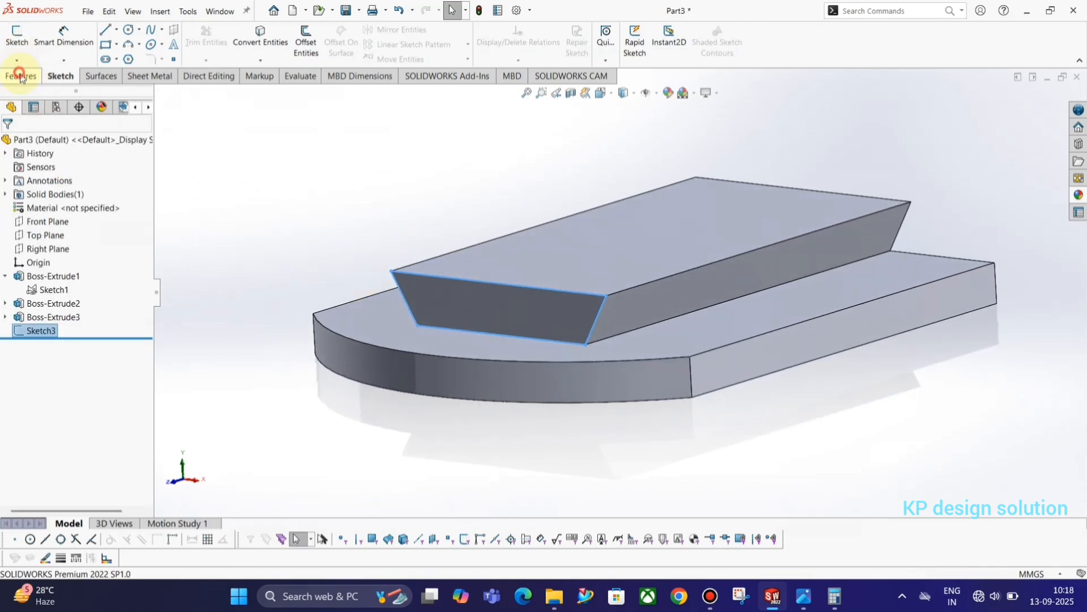
click(20, 77)
click(23, 39)
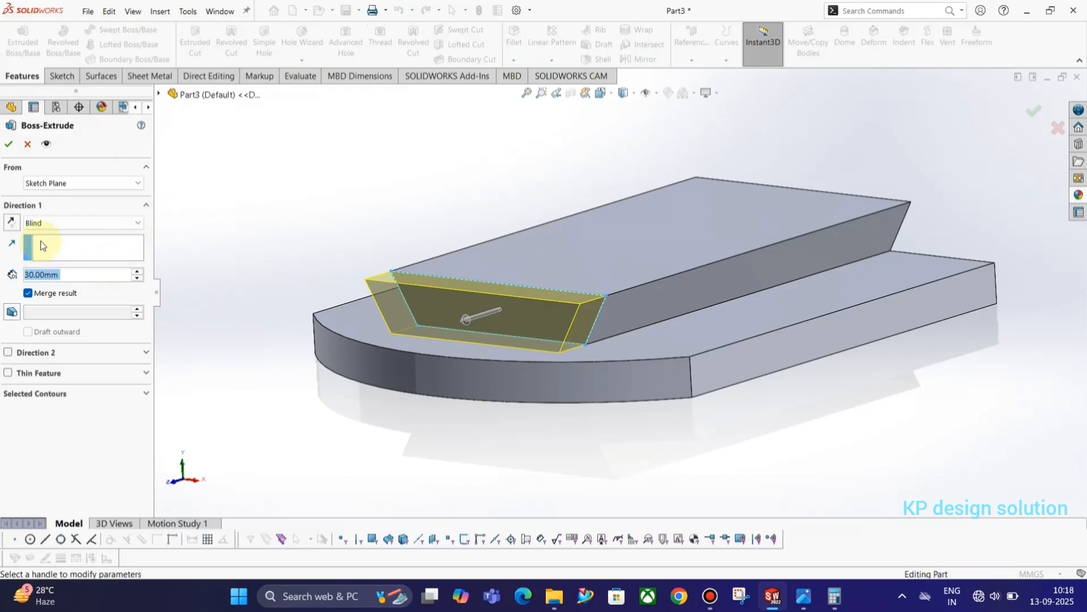
click(56, 223)
click(46, 264)
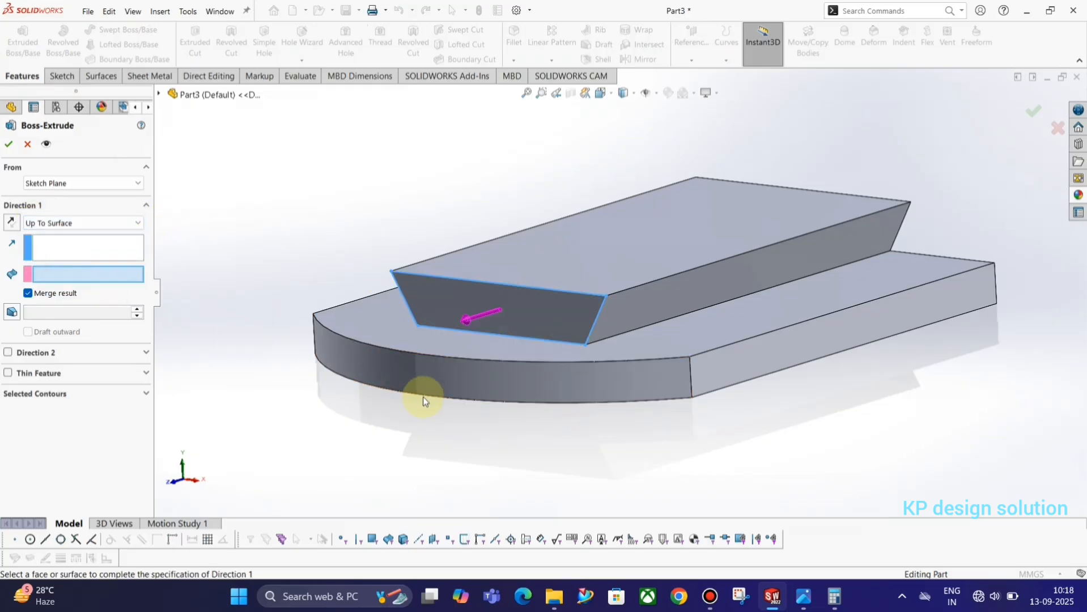
click(374, 362)
middle_drag(242, 315, 326, 366)
click(8, 144)
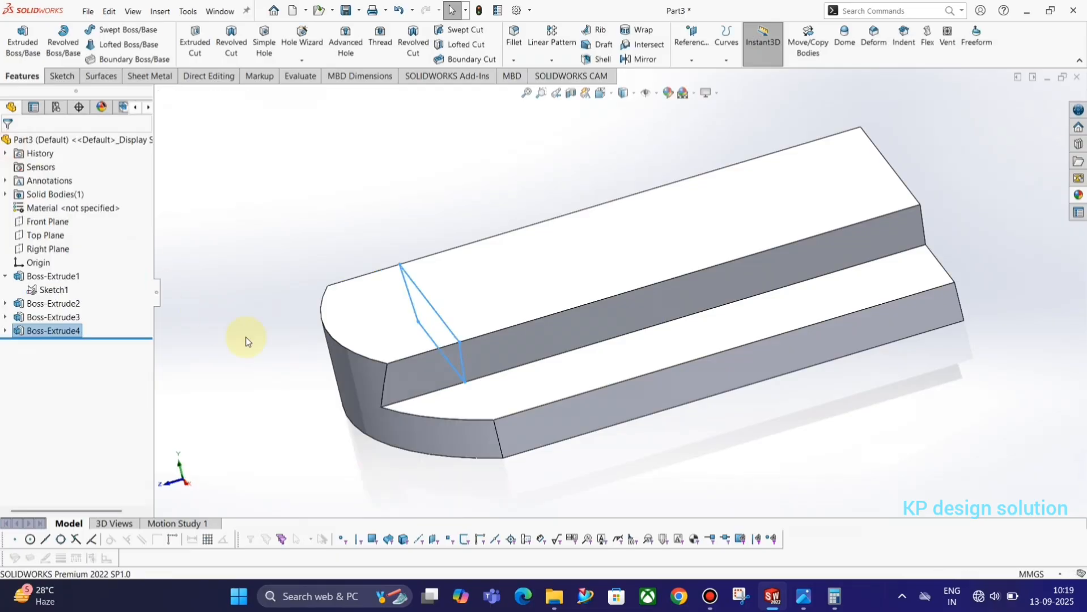
Reuse Sketch2, which holds the two circles, for a new Boss Extrude with the Blind end condition.
middle_drag(259, 397, 348, 249)
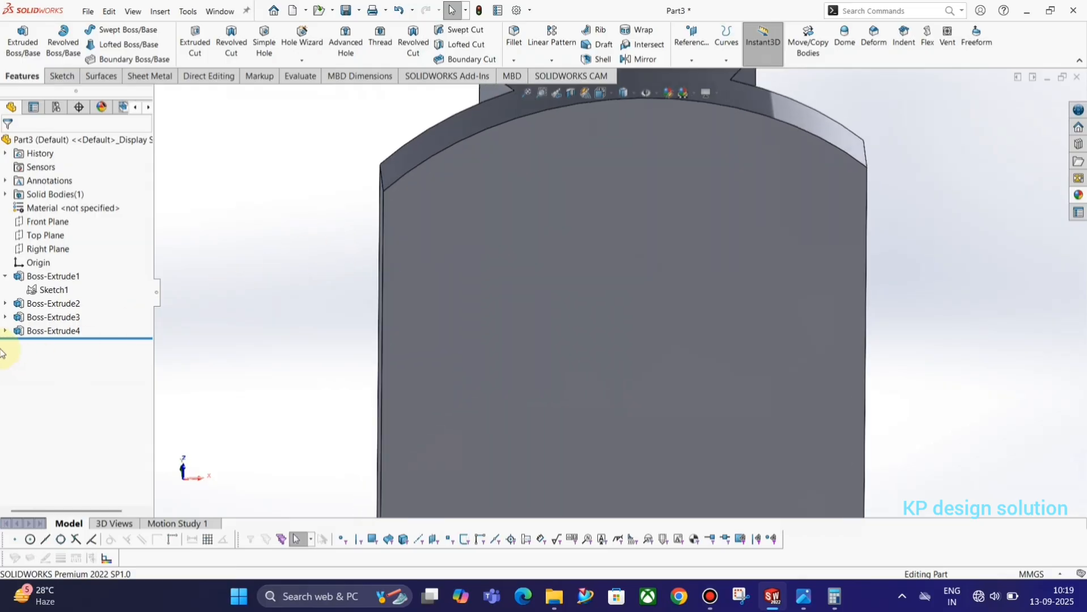
click(5, 317)
click(41, 330)
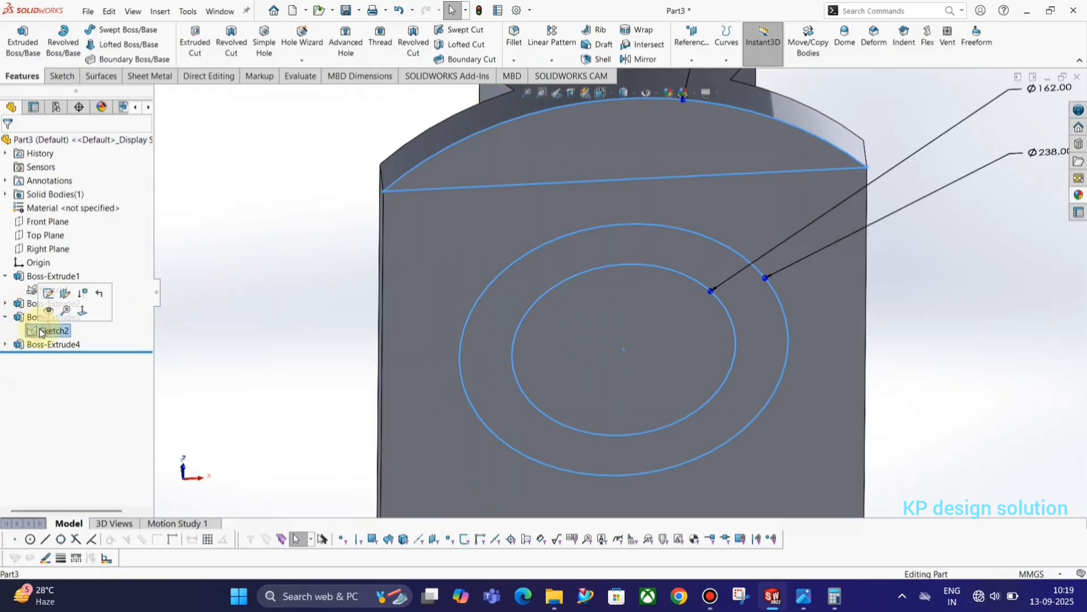
click(674, 263)
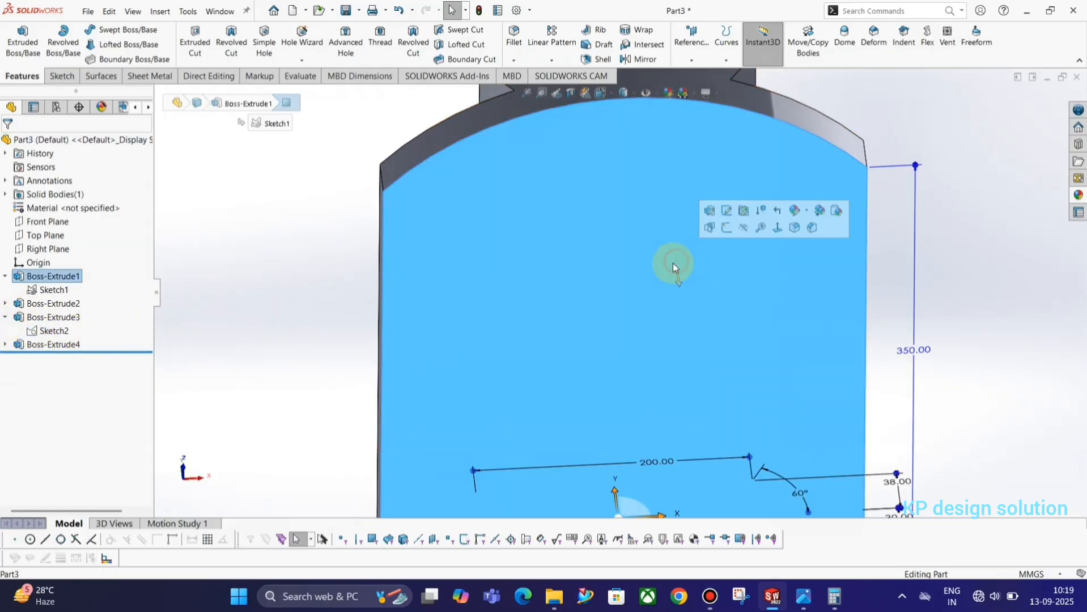
click(47, 331)
click(24, 45)
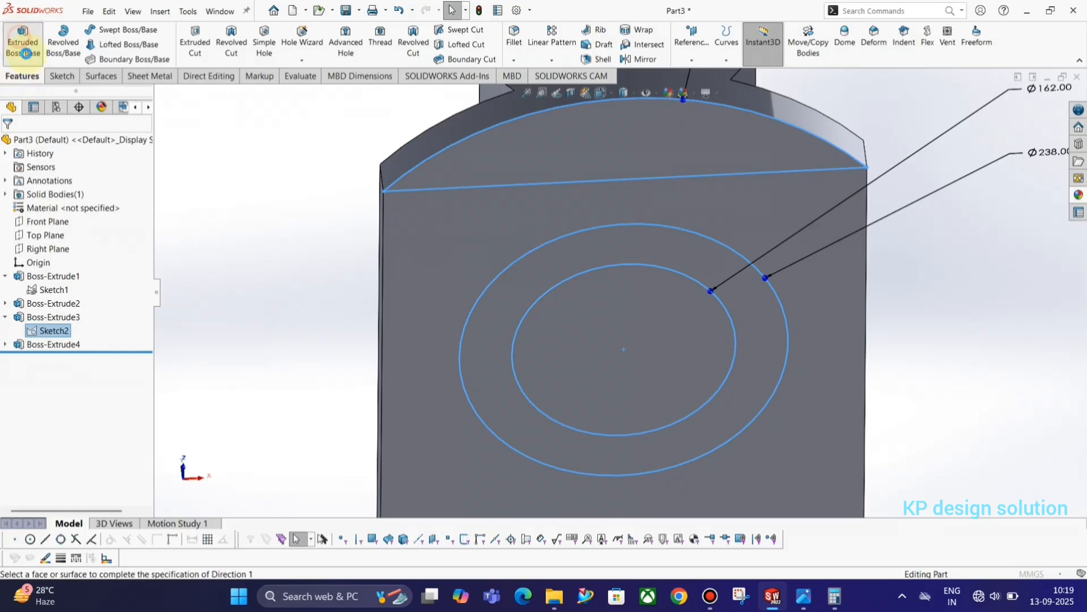
click(666, 254)
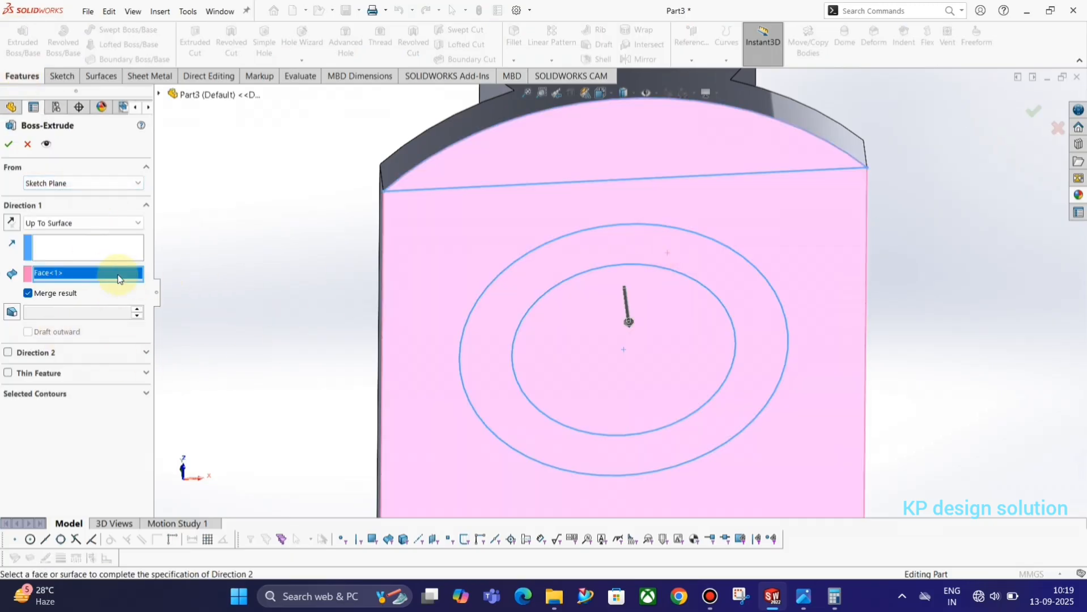
click(48, 222)
click(52, 234)
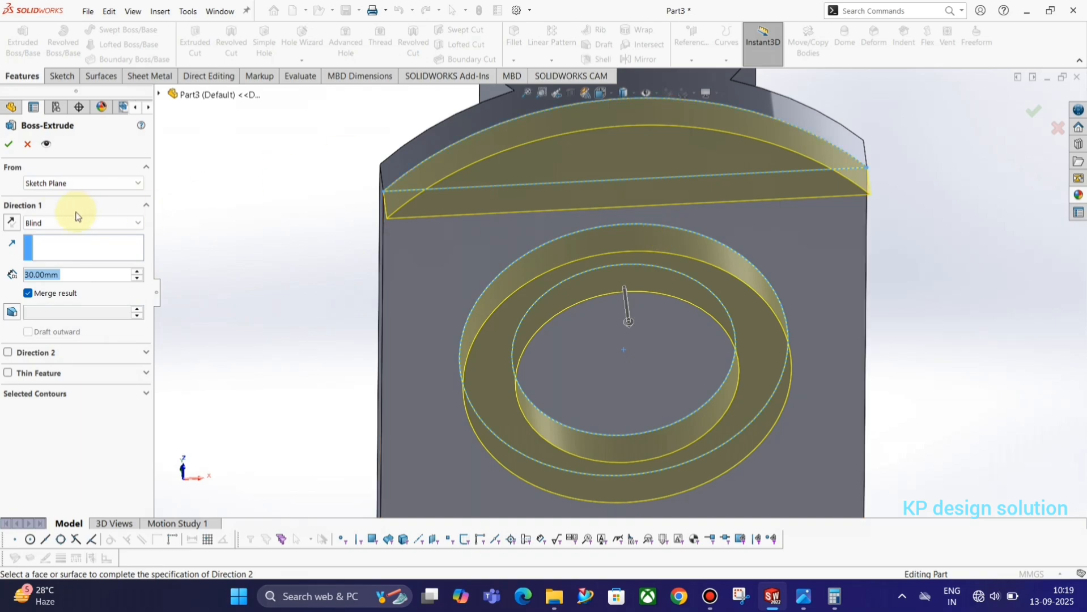
Replace the extrusion's selected contours with only the ring region between the two concentric circles.
click(68, 392)
click(72, 408)
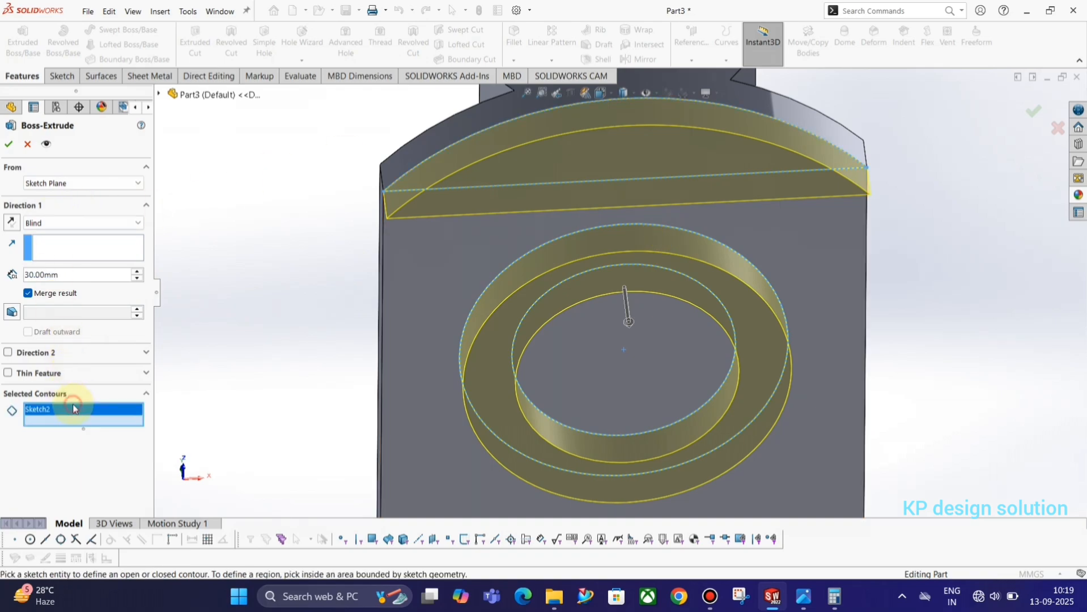
key(Delete)
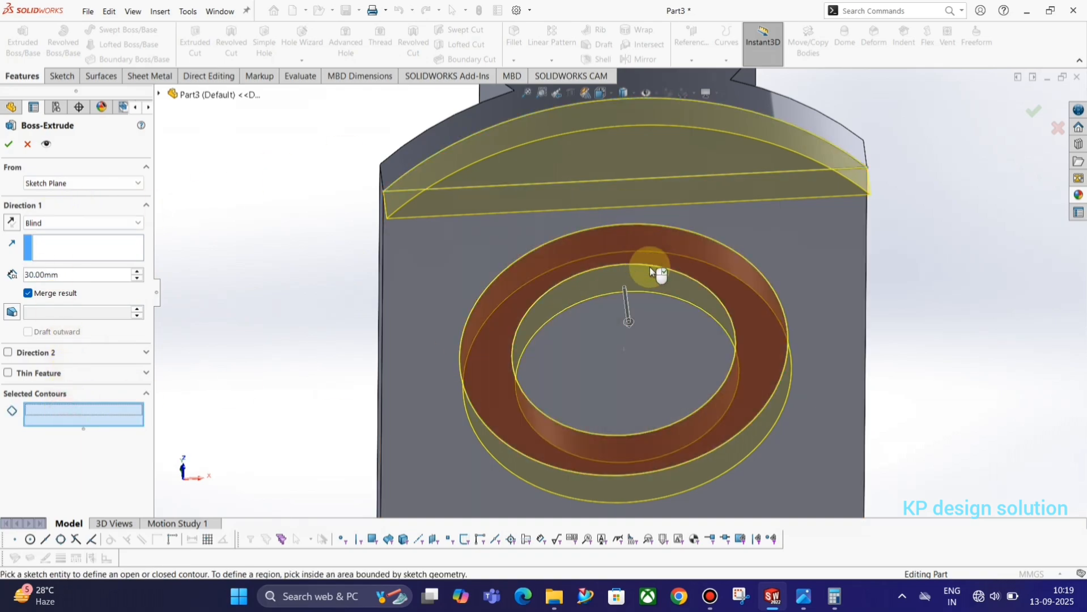
click(745, 315)
middle_drag(772, 332, 742, 325)
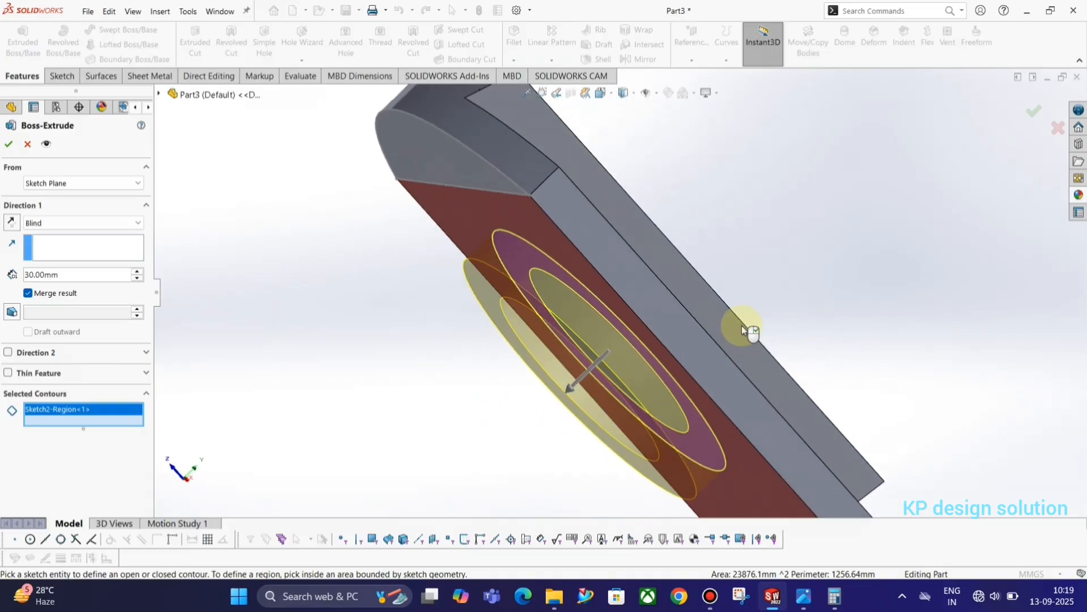
Extrude the ring region 62 mm as a blind boss from the plate's front face, following the reference drawing.
key(alt+Tab)
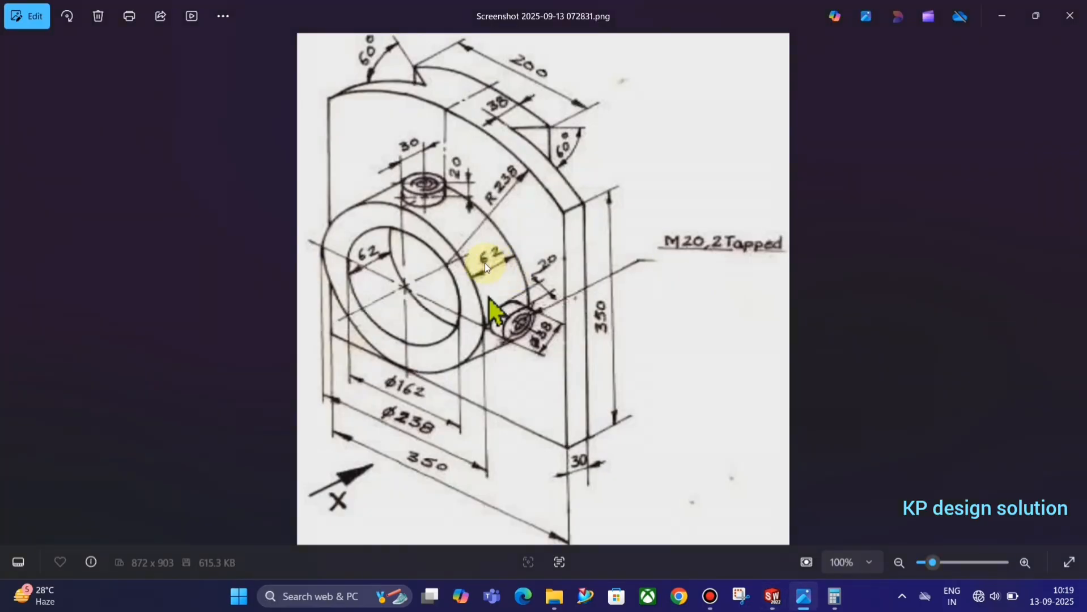
key(alt+Tab)
drag(73, 275, 10, 274)
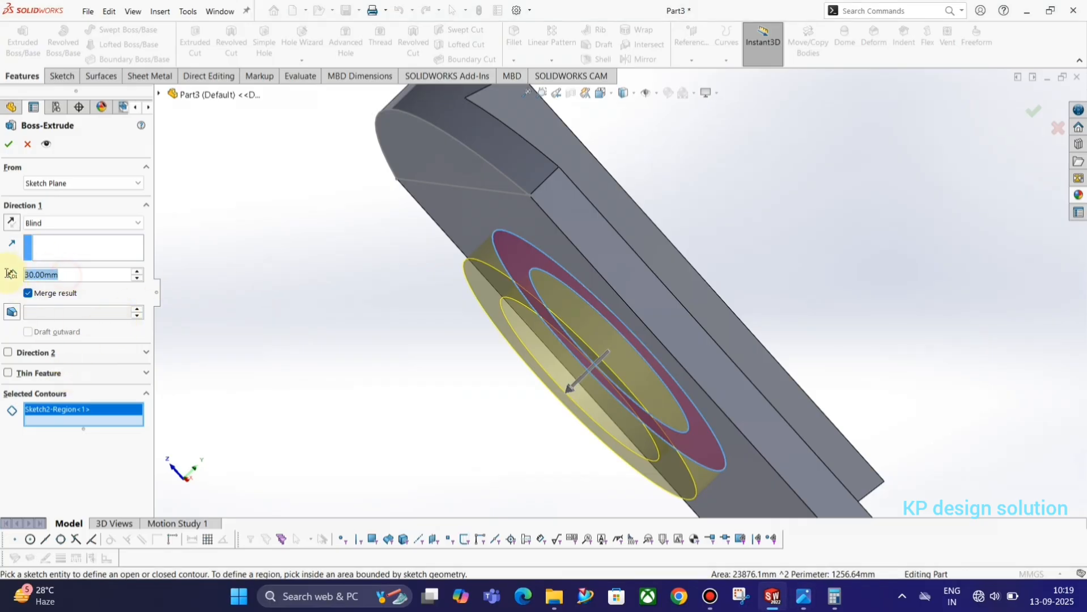
text(62)
key(Return)
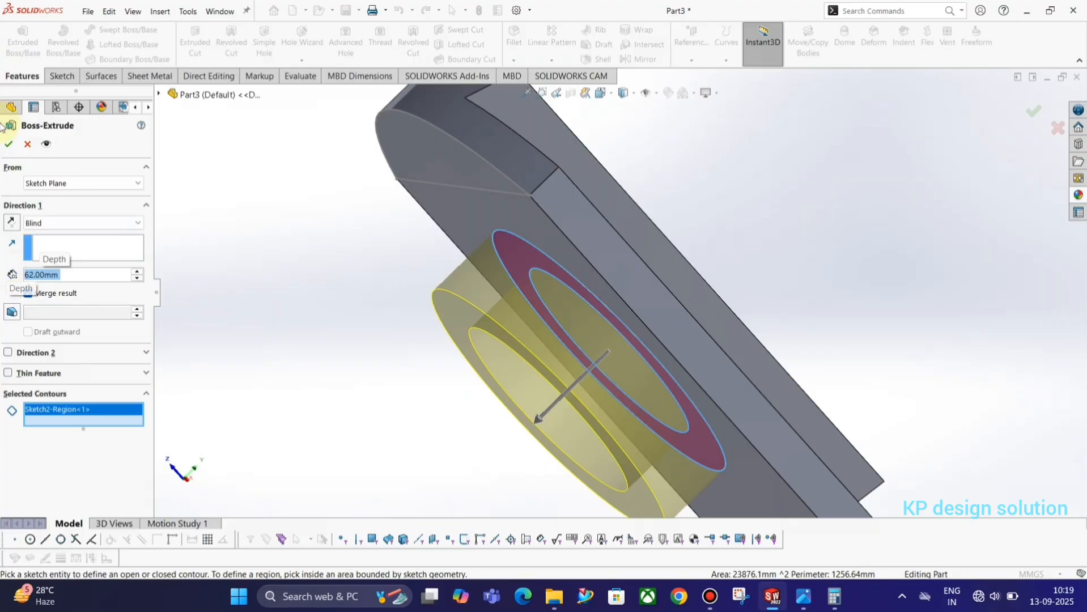
click(8, 148)
middle_drag(311, 294, 493, 289)
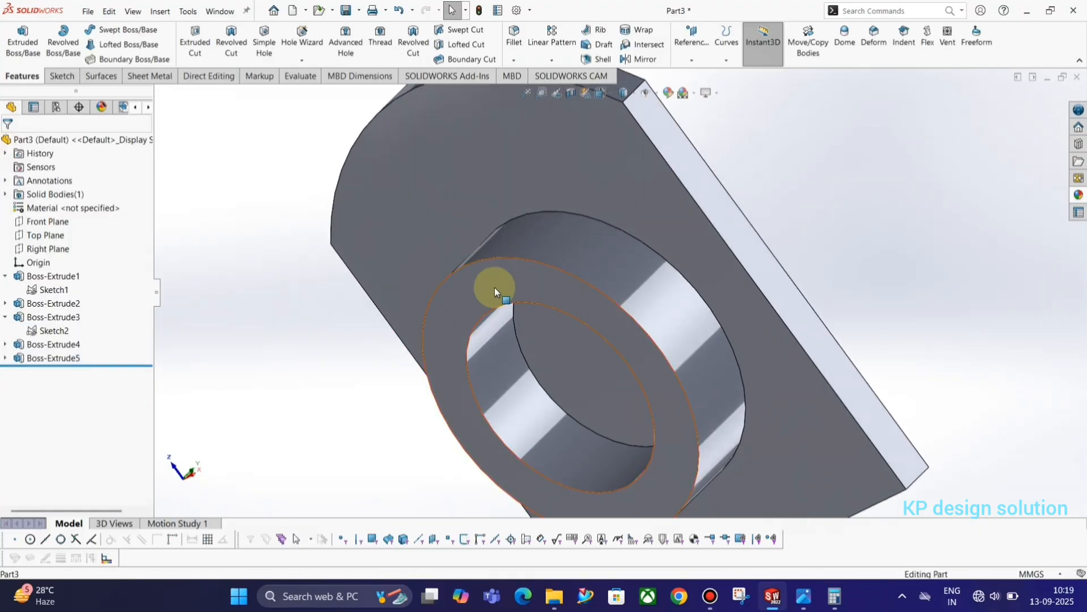
Consult the reference drawing for the size and position of the two small tapped bosses on the ring.
key(alt+Tab)
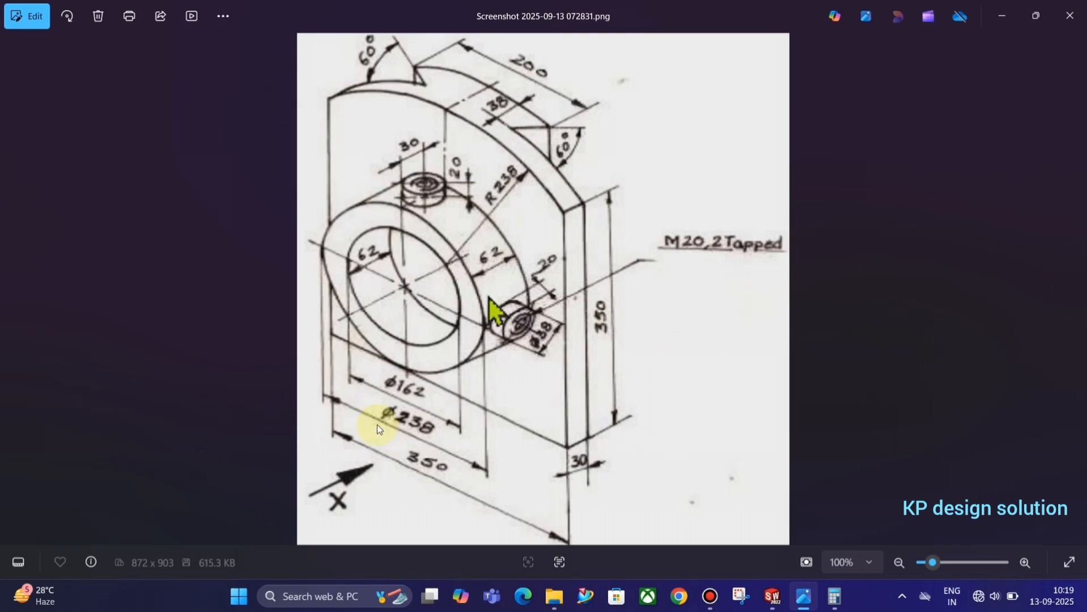
key(alt+Tab)
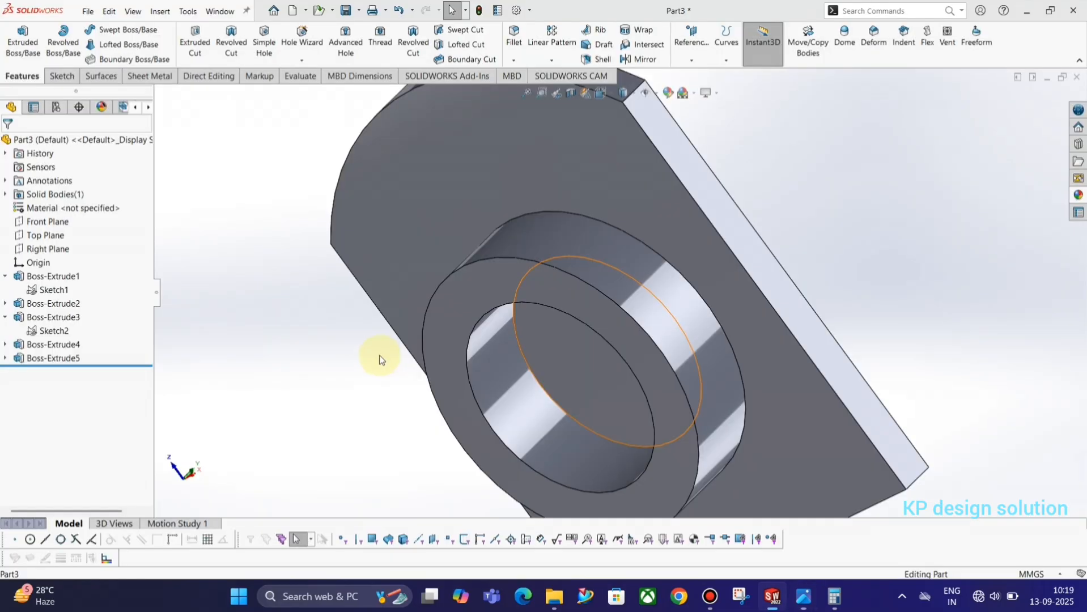
key(alt+Tab)
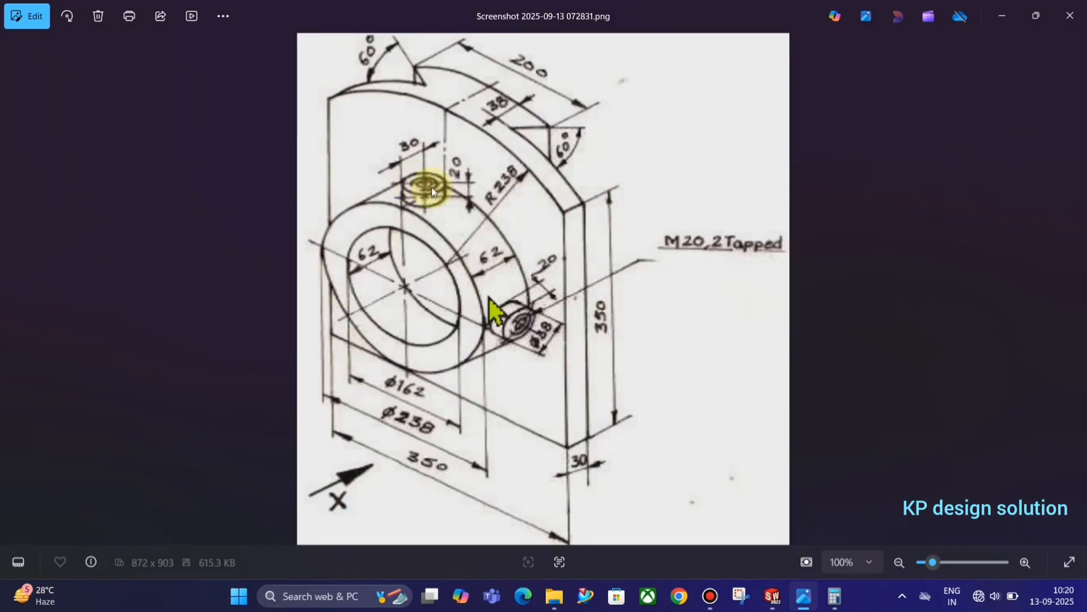
key(alt+Tab)
key(alt+Tab)
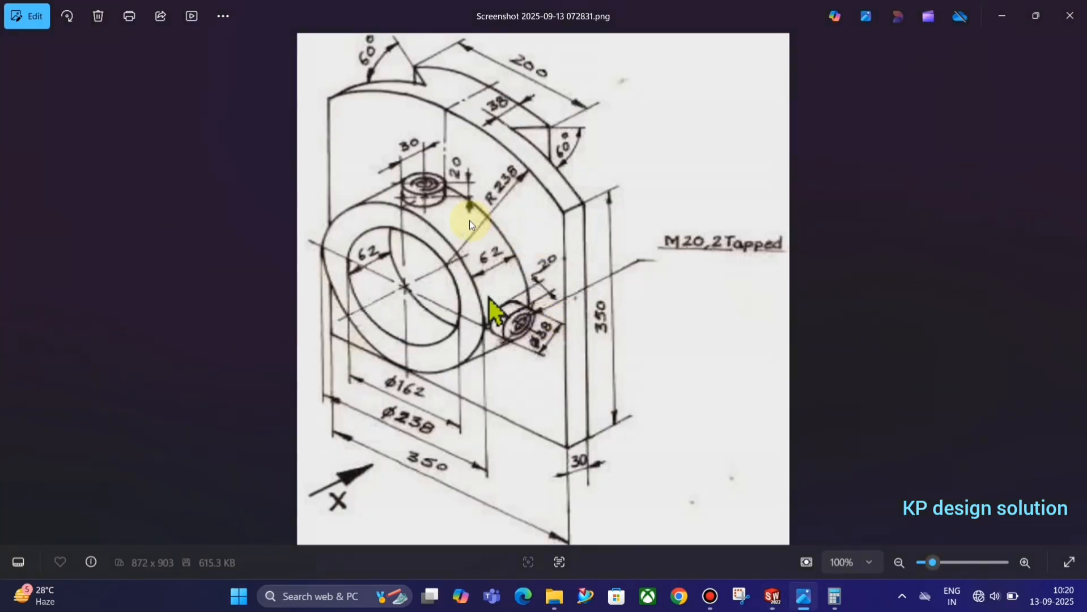
key(alt+Tab)
click(60, 75)
click(16, 37)
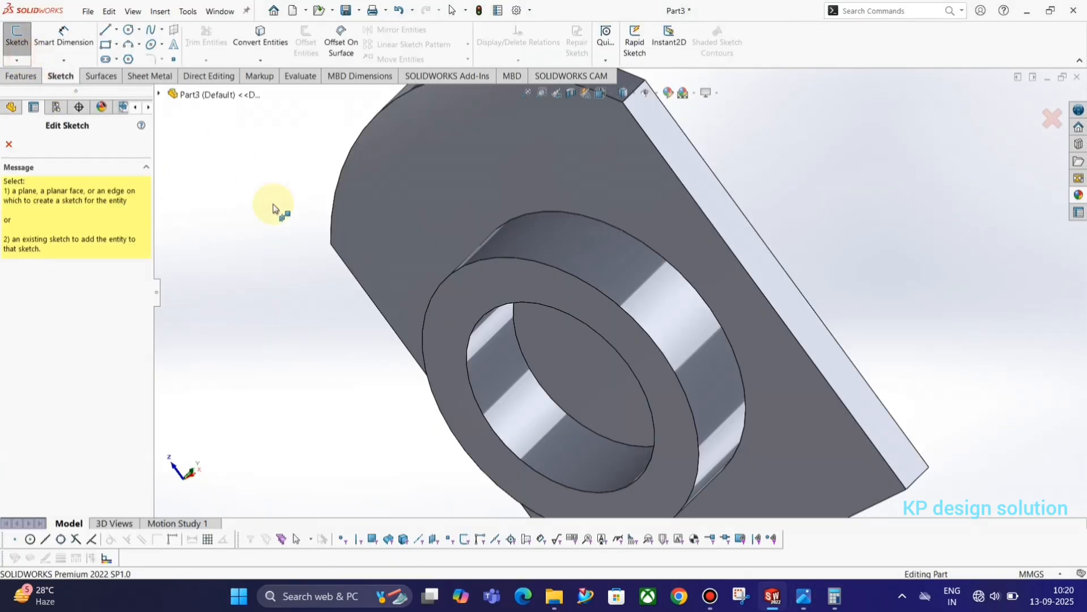
click(159, 95)
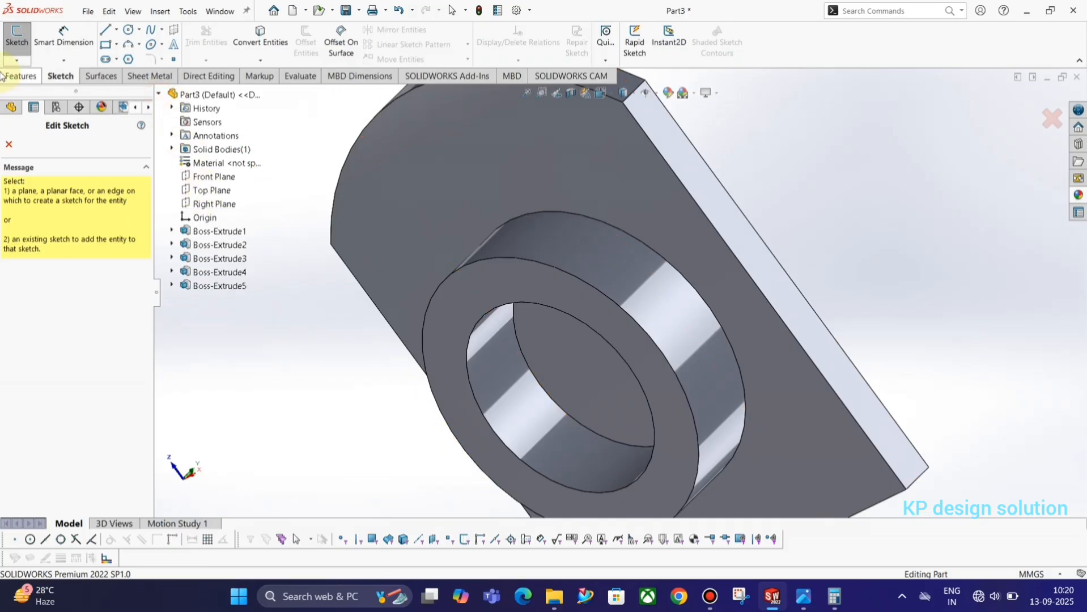
click(16, 43)
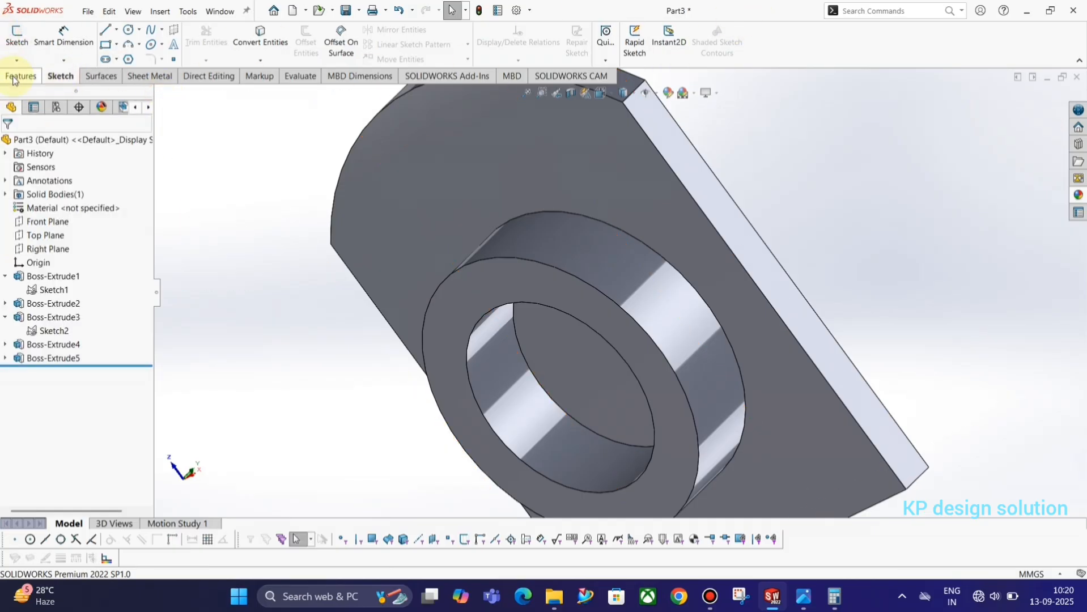
Try a reference plane offset from the Front Plane, testing the flipped direction before restoring the original one.
click(14, 80)
click(703, 60)
click(698, 77)
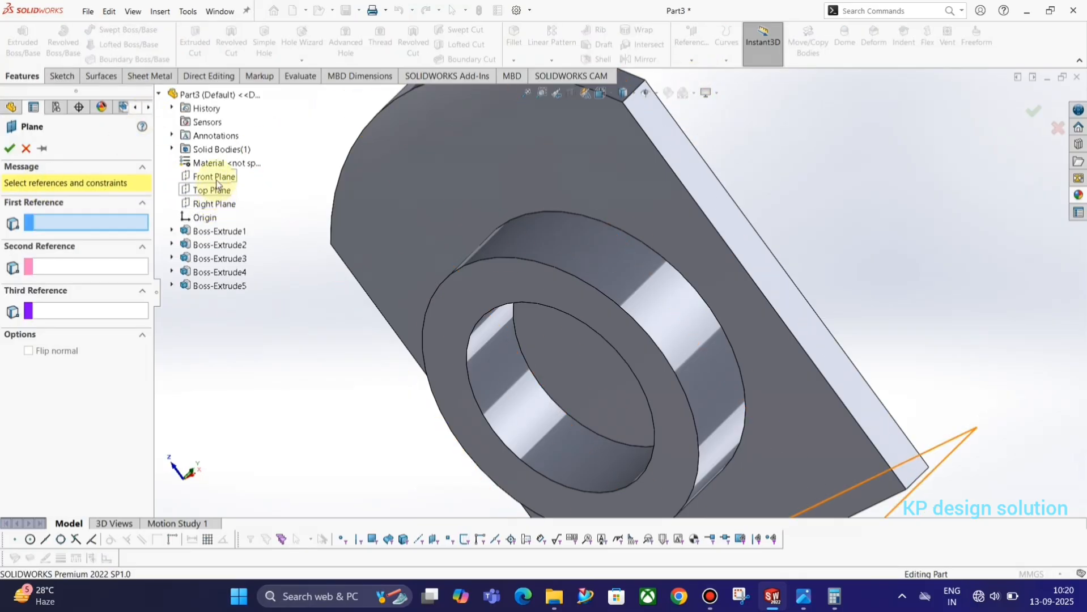
click(216, 179)
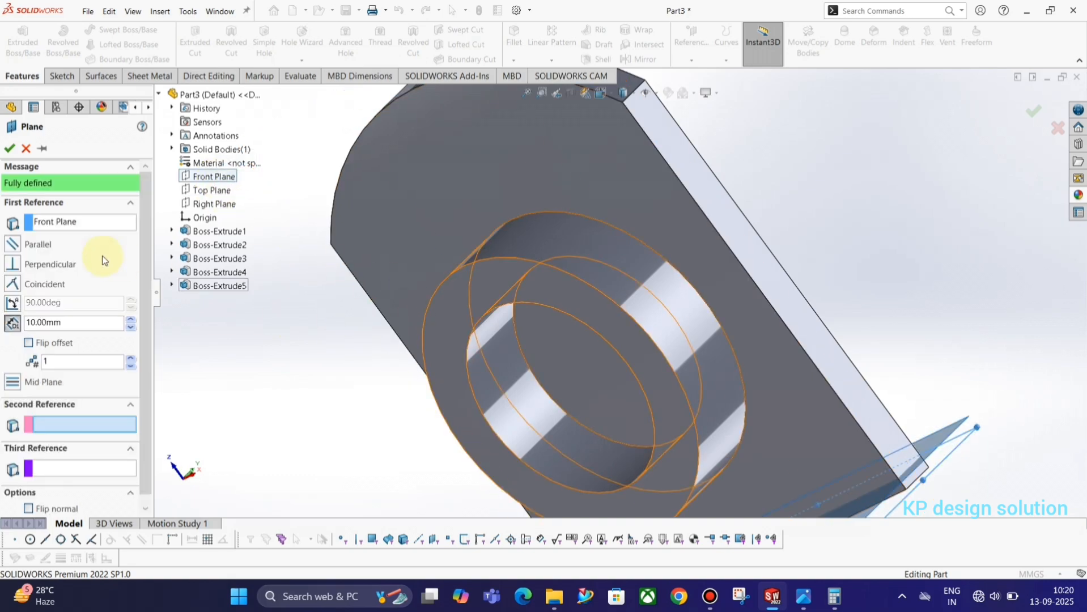
click(29, 342)
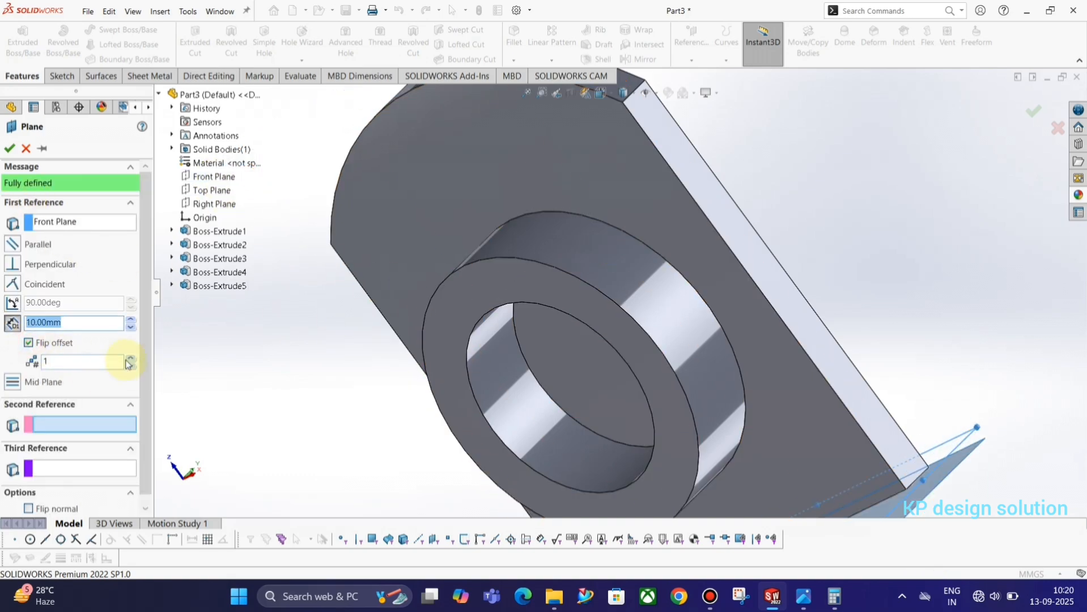
click(131, 319)
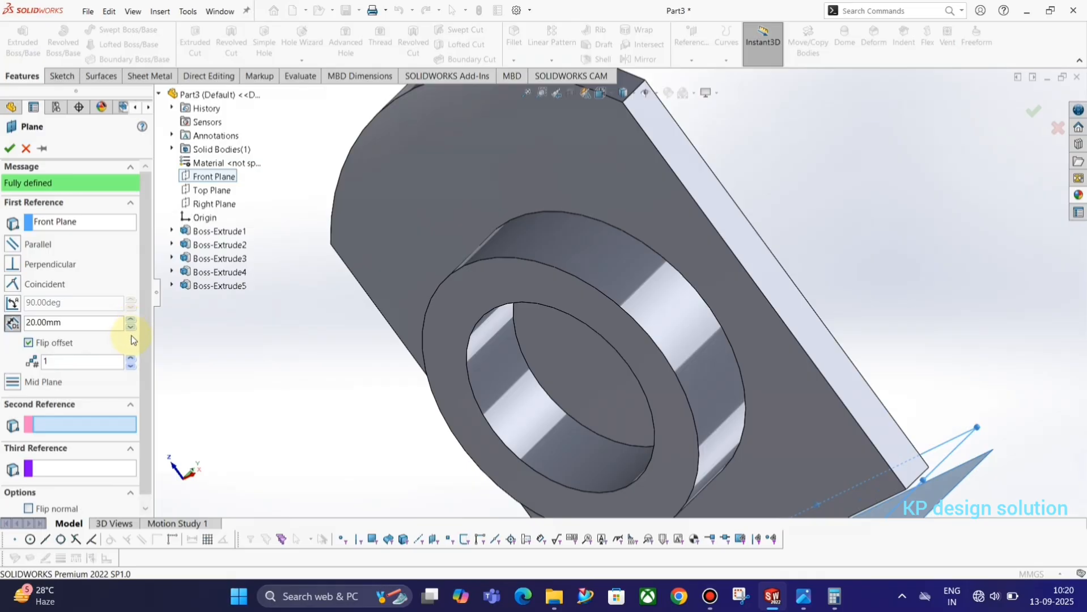
click(131, 327)
click(131, 327)
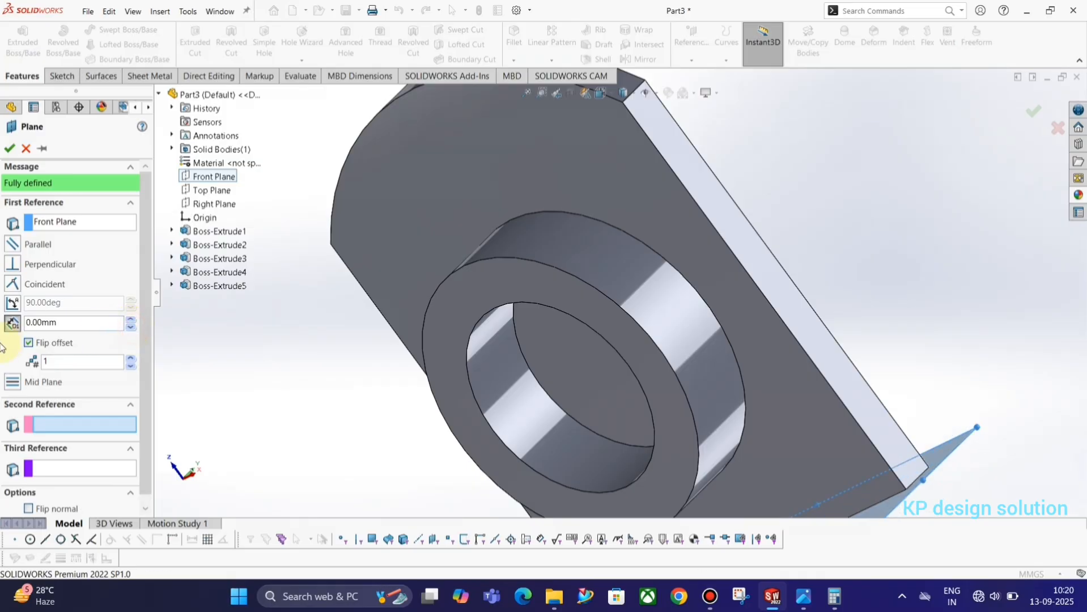
click(28, 342)
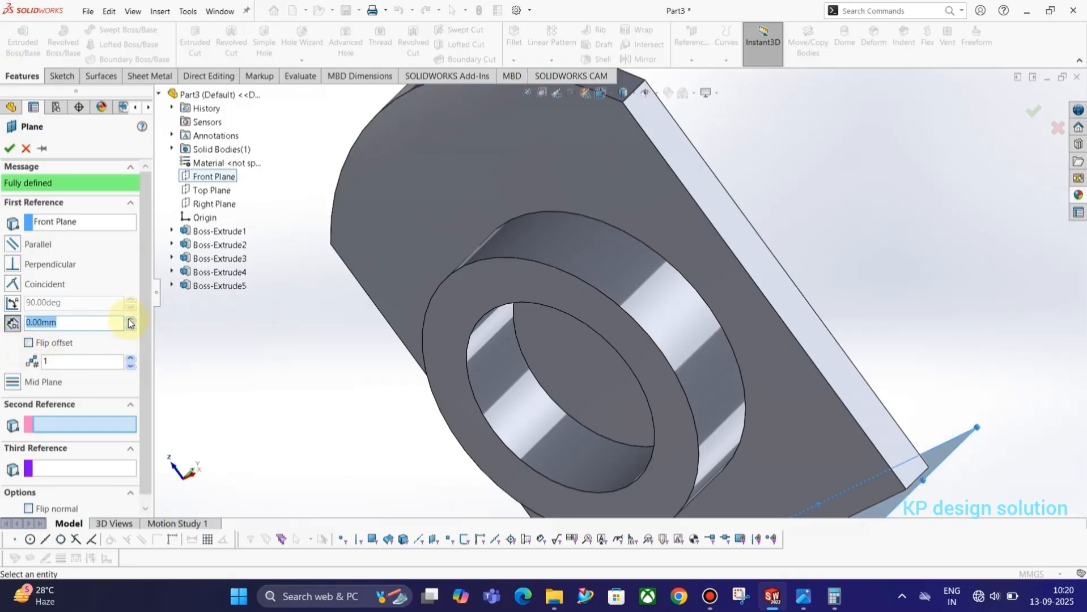
Try a 180 mm offset for the plane, compare it with the reference drawing, and abandon the plane.
click(131, 319)
click(131, 319)
click(131, 319)
click(131, 319)
click(131, 319)
click(131, 319)
click(131, 319)
click(131, 319)
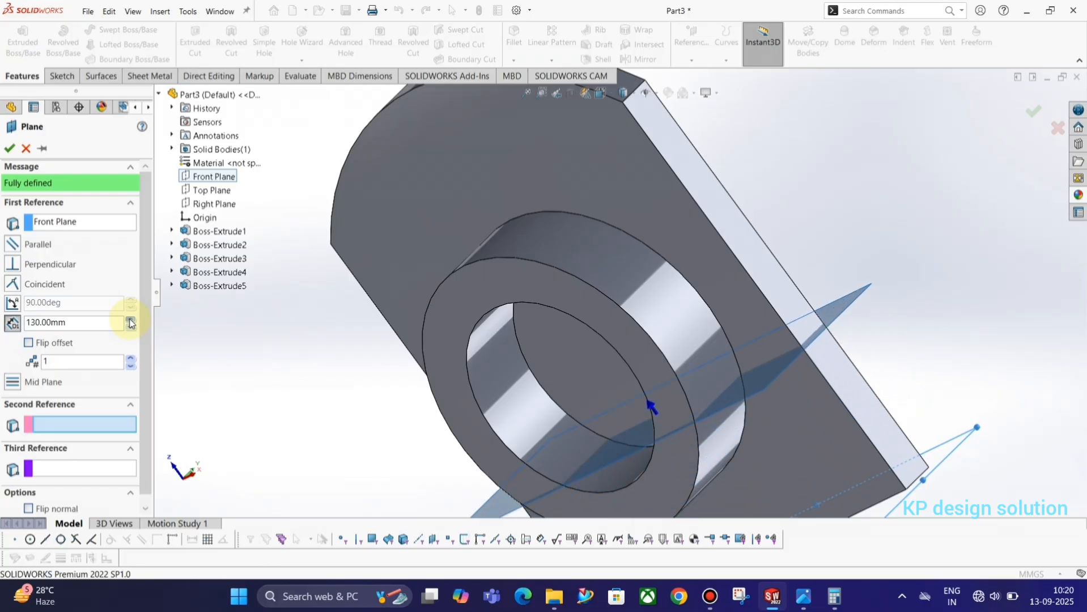
click(131, 319)
click(130, 319)
key(alt+Tab)
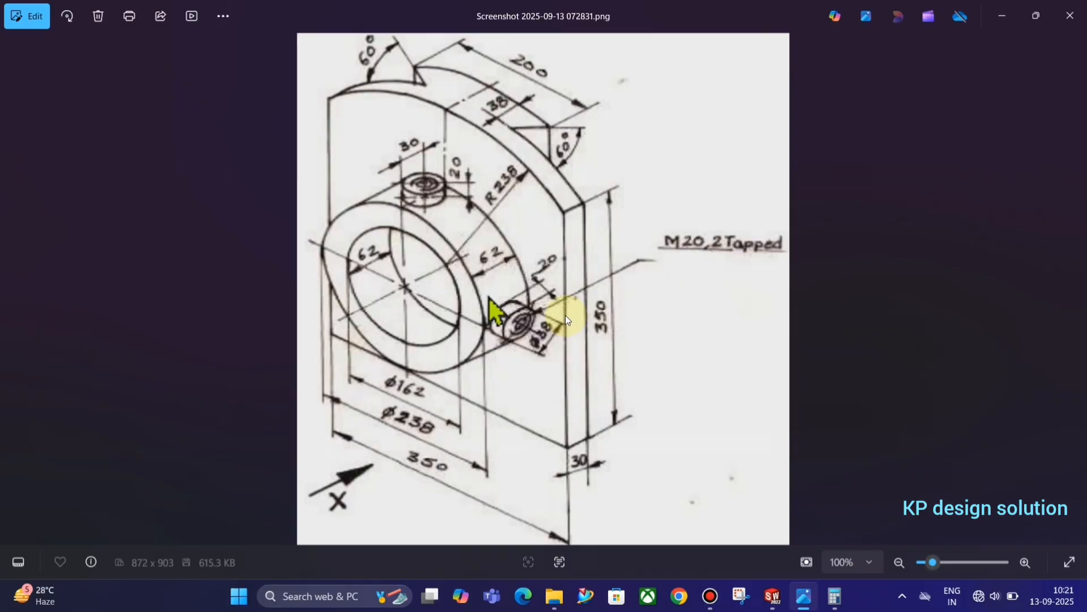
key(alt+Tab)
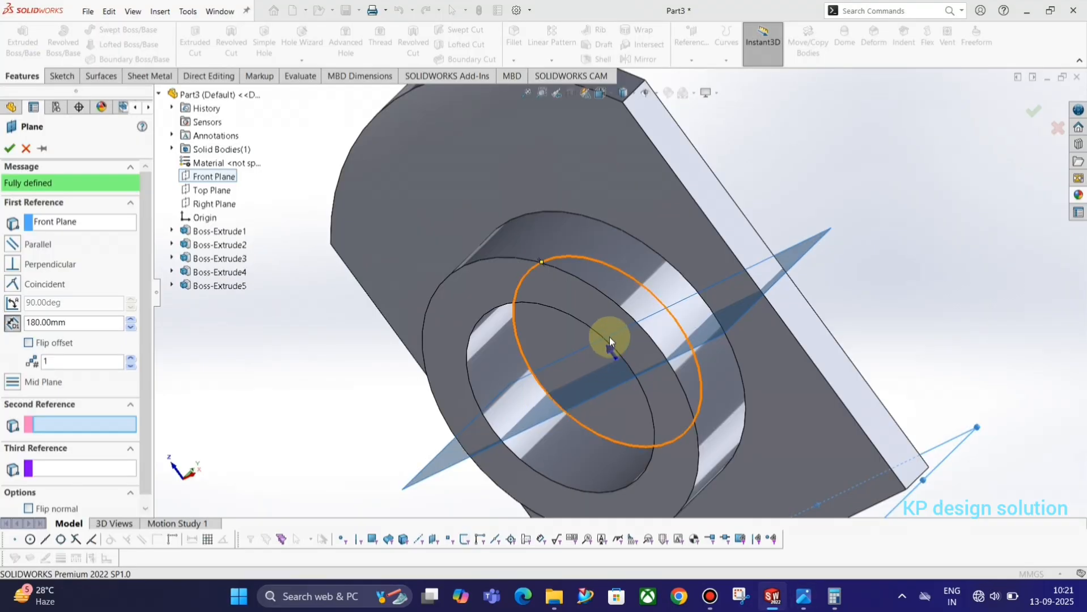
middle_drag(661, 316, 688, 235)
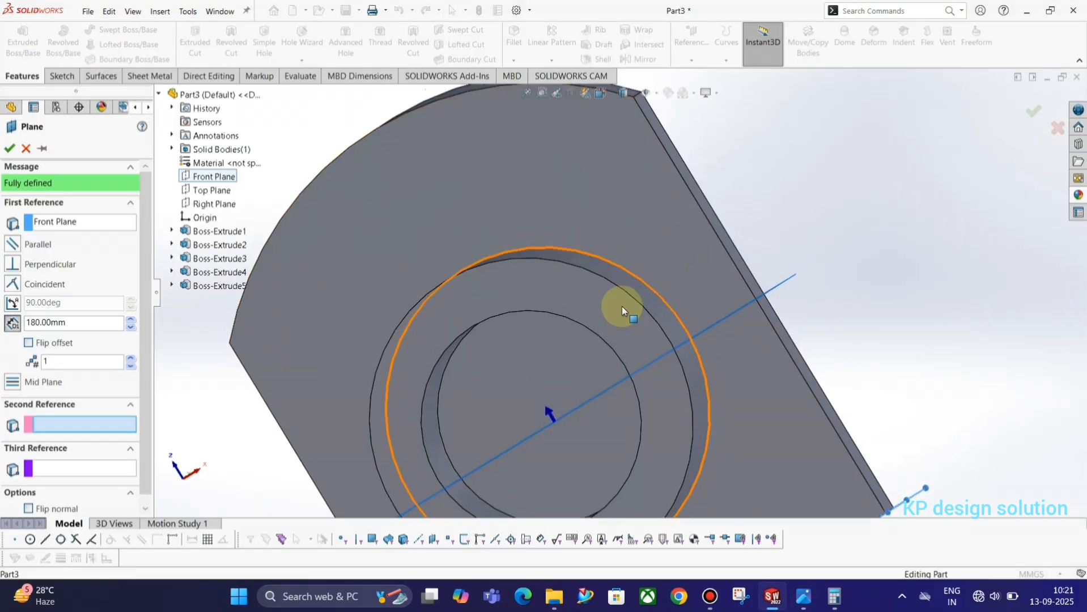
scroll(622, 306, up, 3)
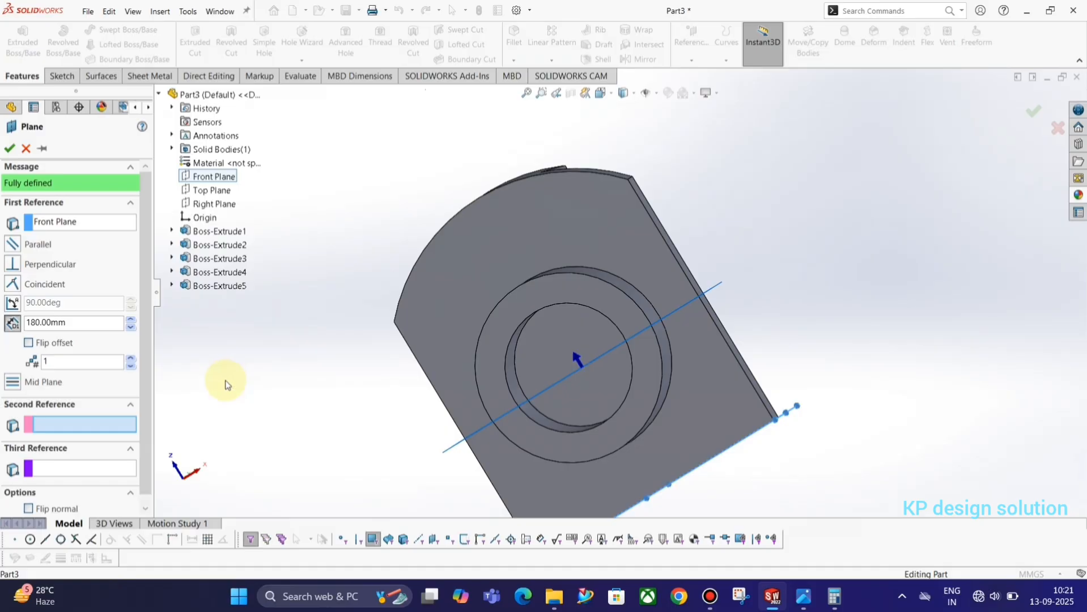
key(alt+Tab)
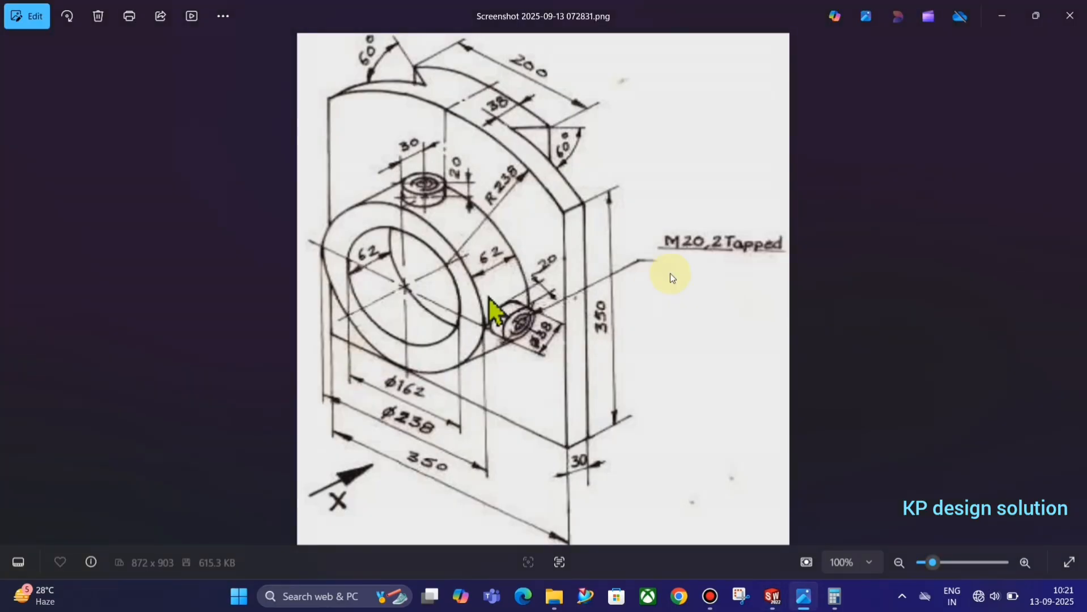
key(alt+Tab)
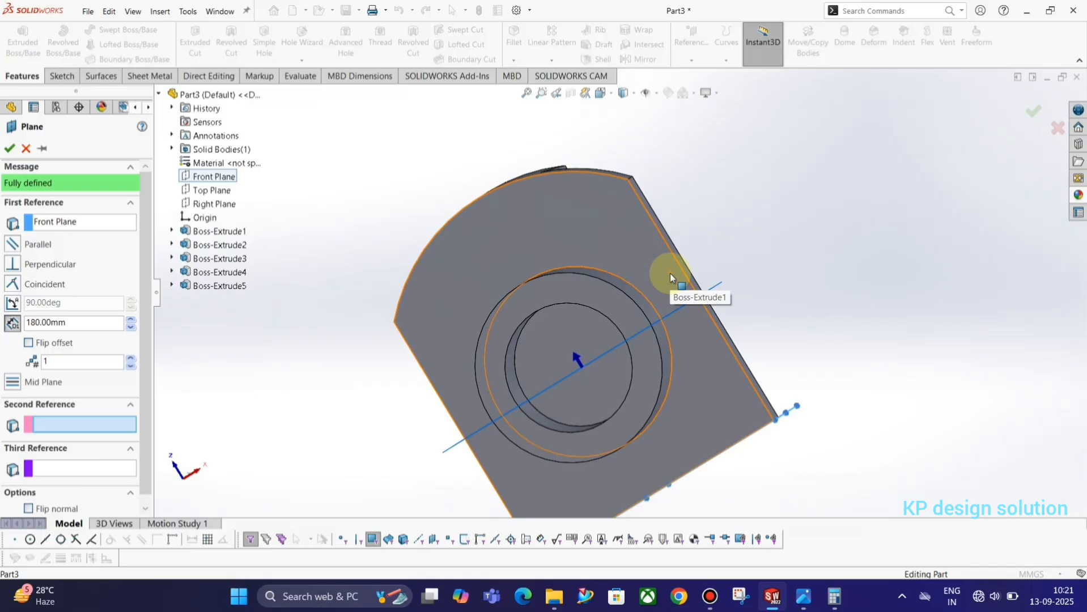
key(Escape)
Open Sketch2 for editing and check the position and constraint of the circles' shared centre point.
click(57, 331)
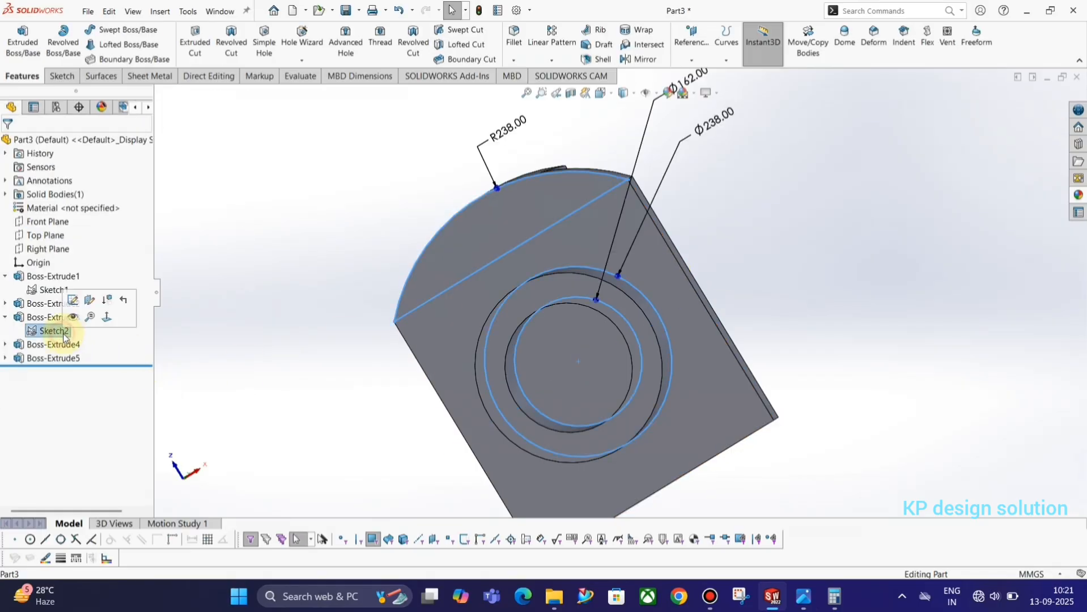
click(225, 362)
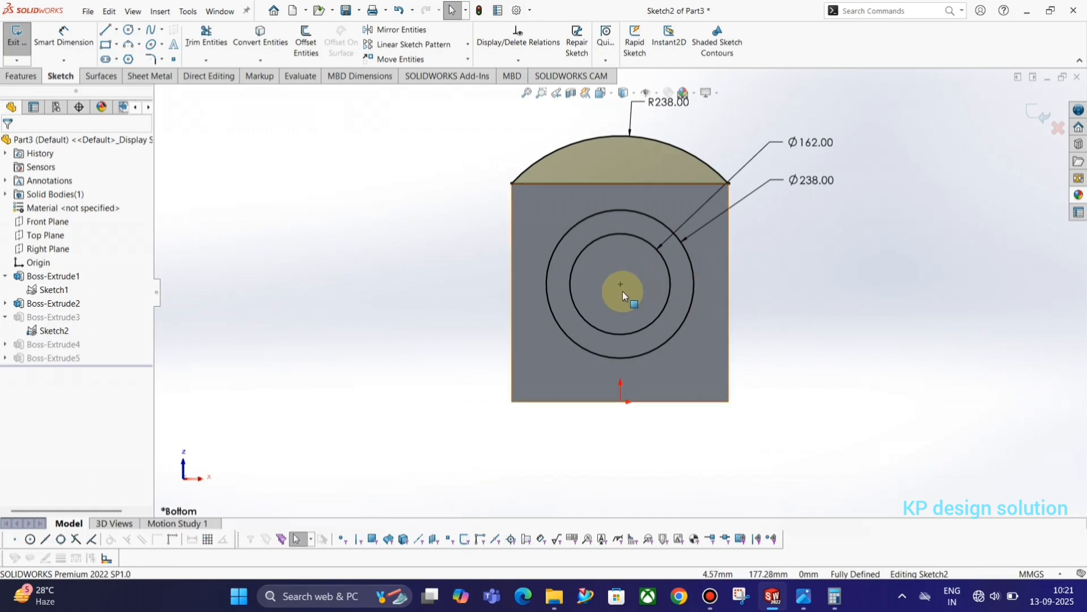
drag(620, 284, 638, 311)
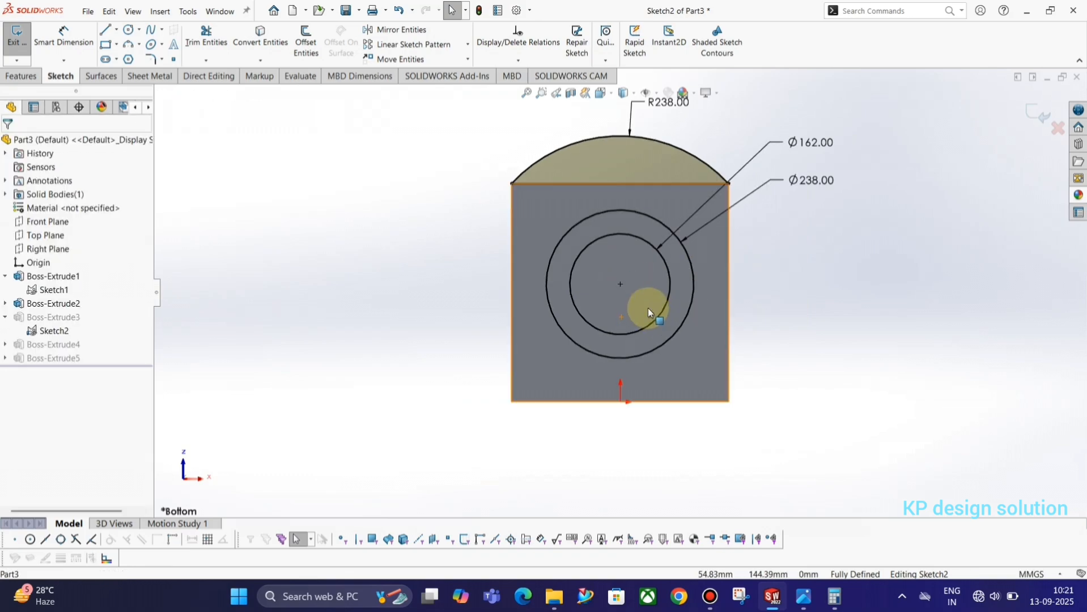
click(620, 284)
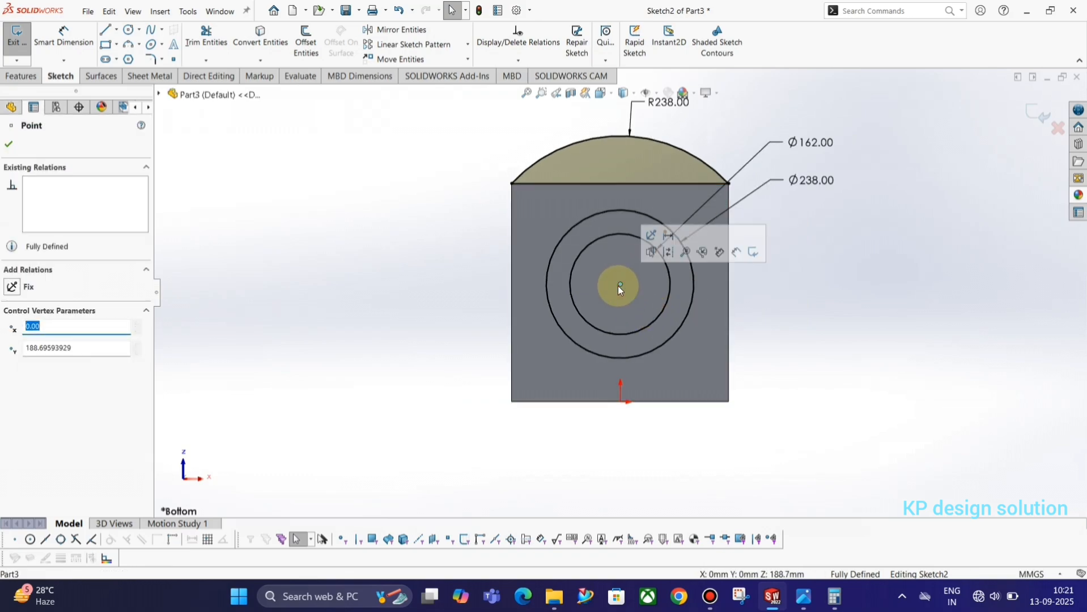
Try deleting the R238 arc dimension and reshaping the arc, undo both changes and exit the sketch.
click(671, 108)
key(Delete)
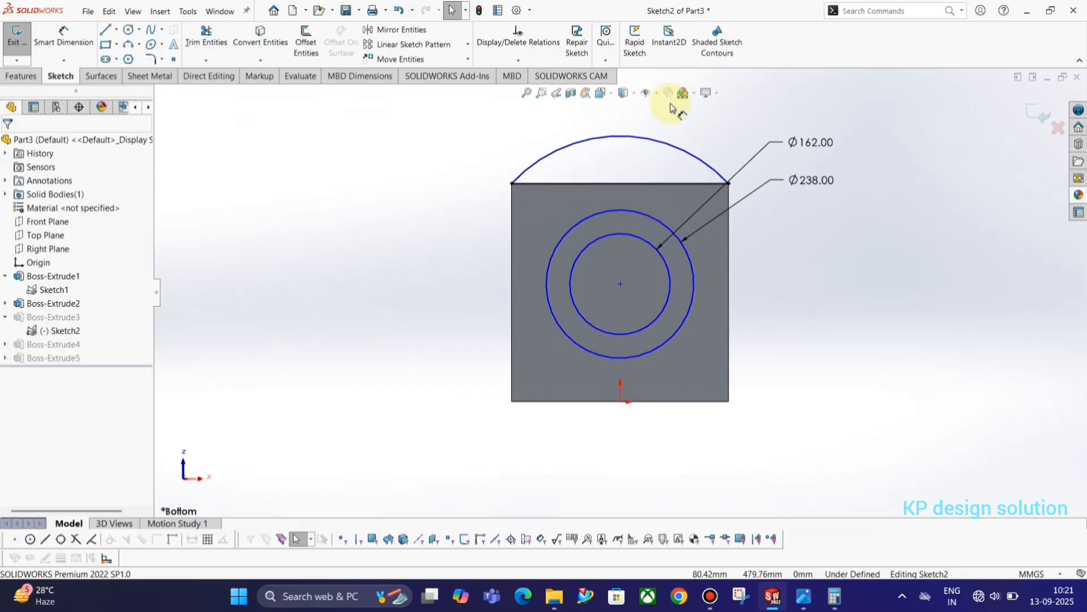
mouse_move(651, 141)
mouse_down()
mouse_move(658, 110)
mouse_move(654, 148)
mouse_move(656, 134)
mouse_up()
key(ctrl+z)
key(ctrl+z)
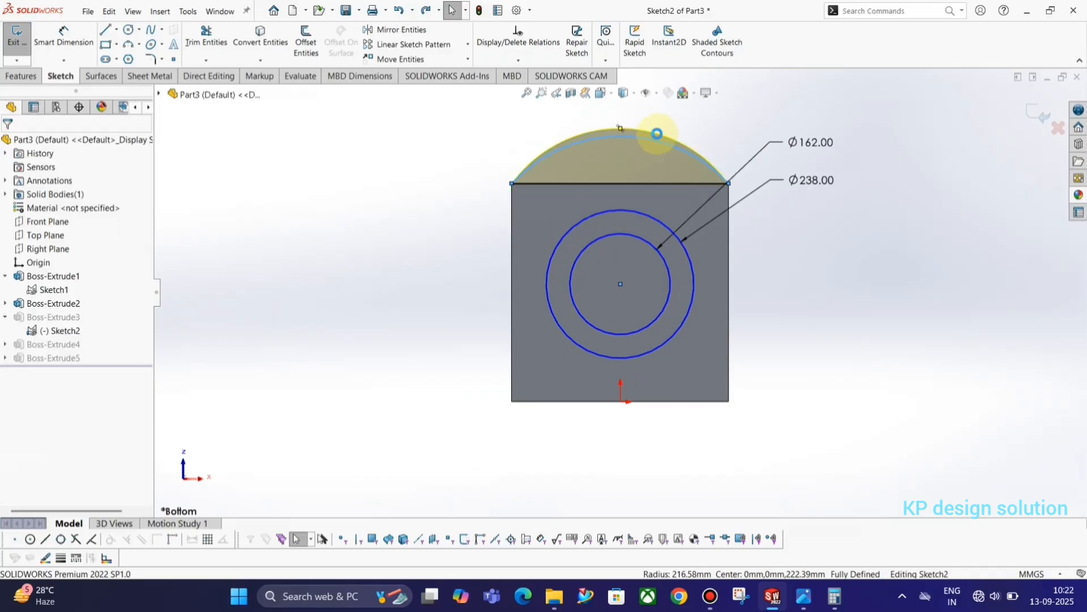
click(1040, 115)
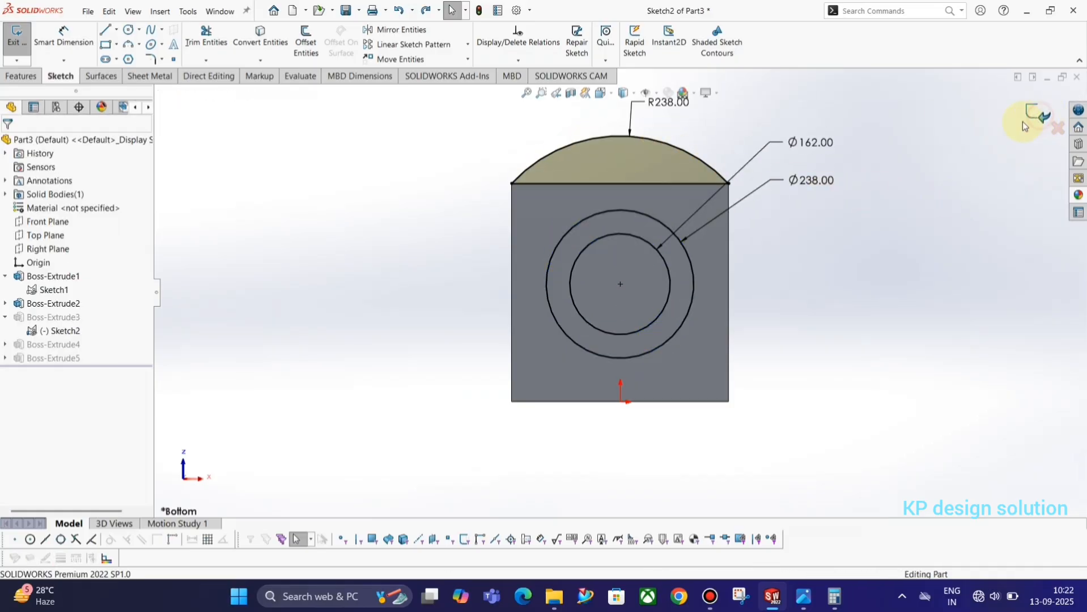
Compare the modelled plate and ring boss with the reference drawing from an angled view.
middle_drag(798, 265, 722, 329)
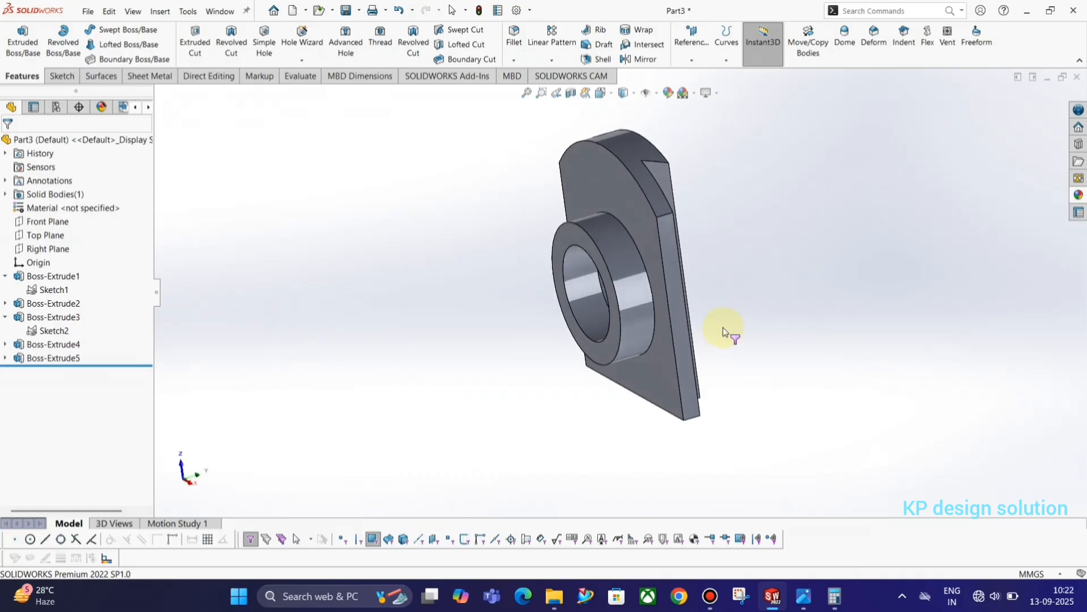
key(alt+Tab)
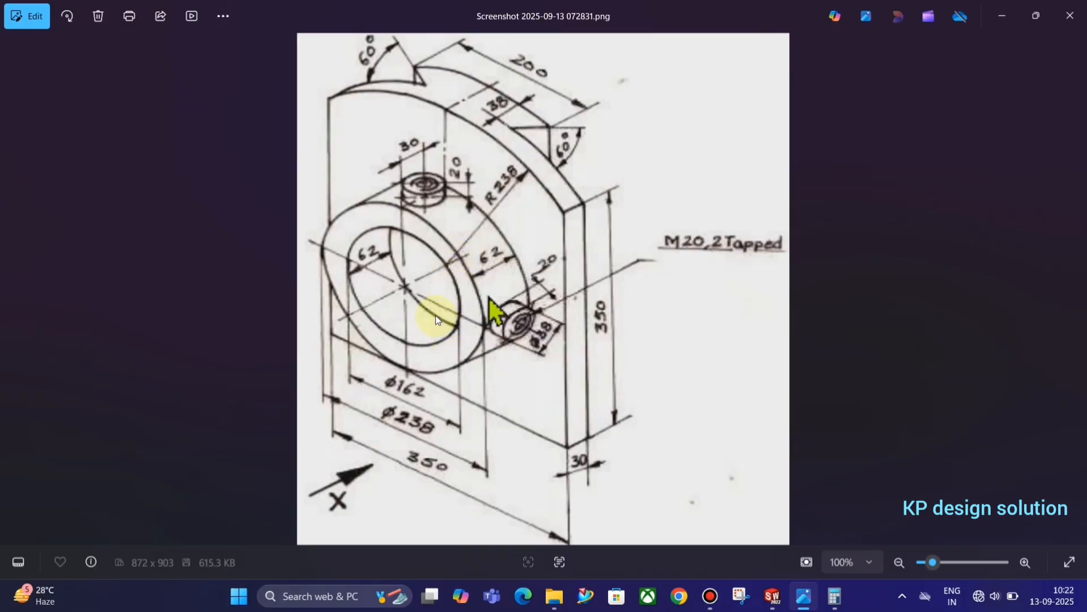
key(alt+Tab)
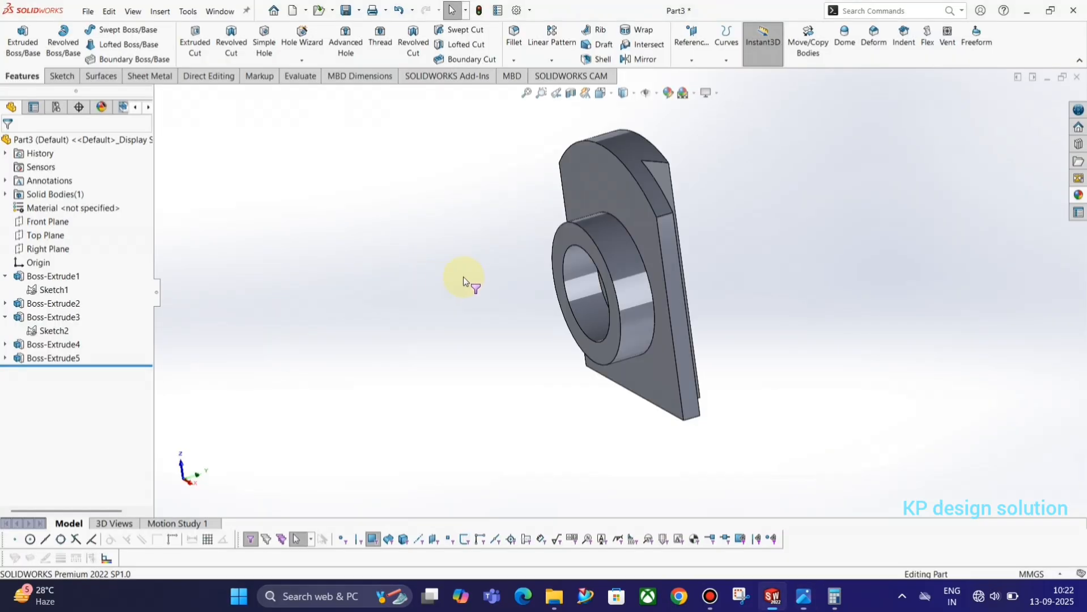
middle_drag(610, 323, 646, 291)
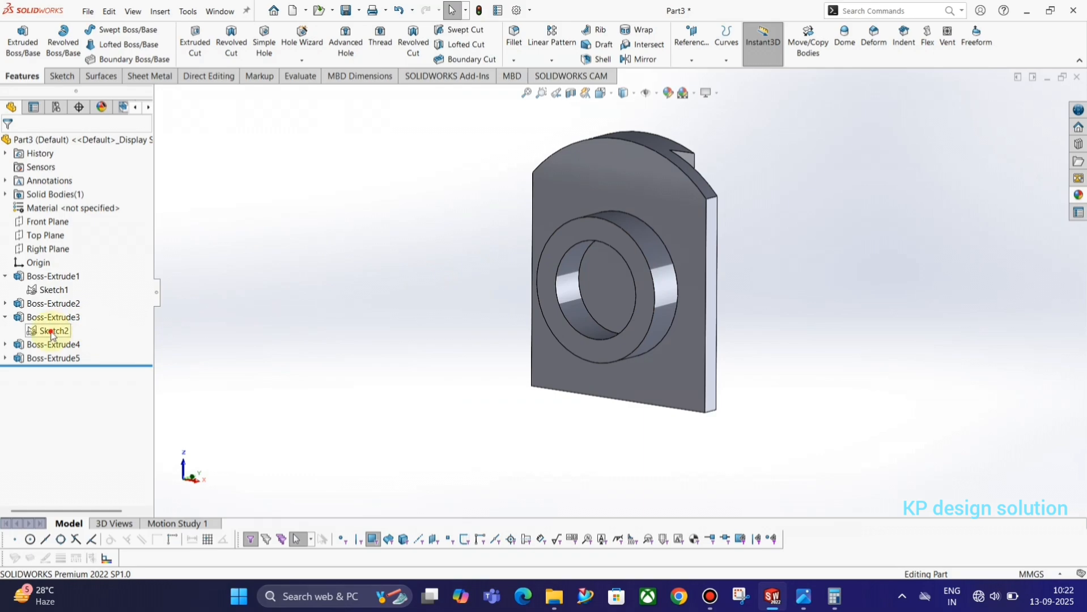
Open Sketch2 for editing, measure the vertical distance from the origin to the circles' centre, and exit the sketch.
click(91, 328)
click(54, 330)
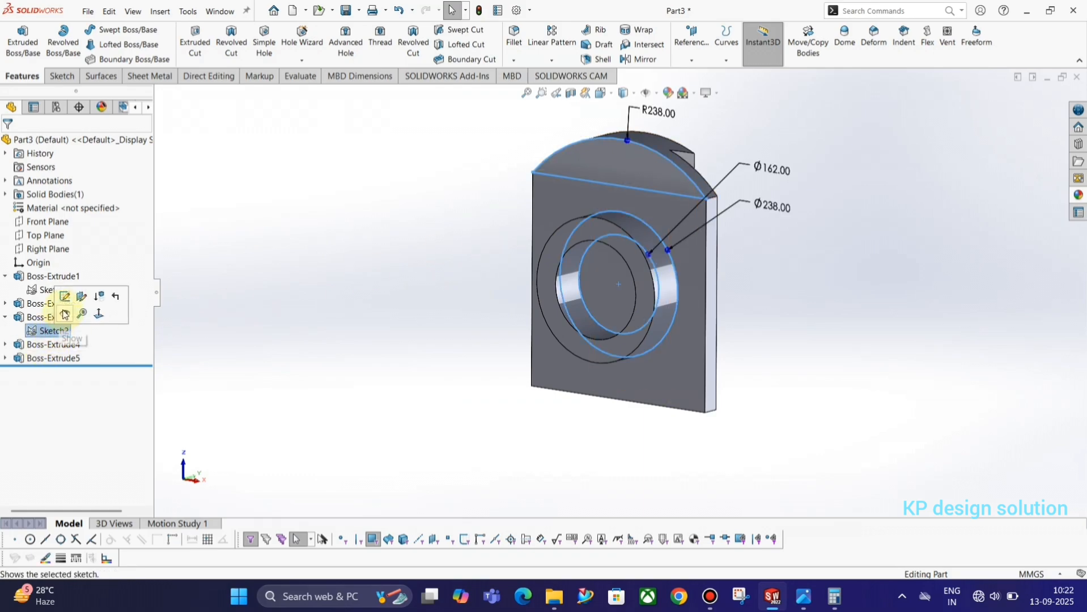
click(32, 332)
click(59, 299)
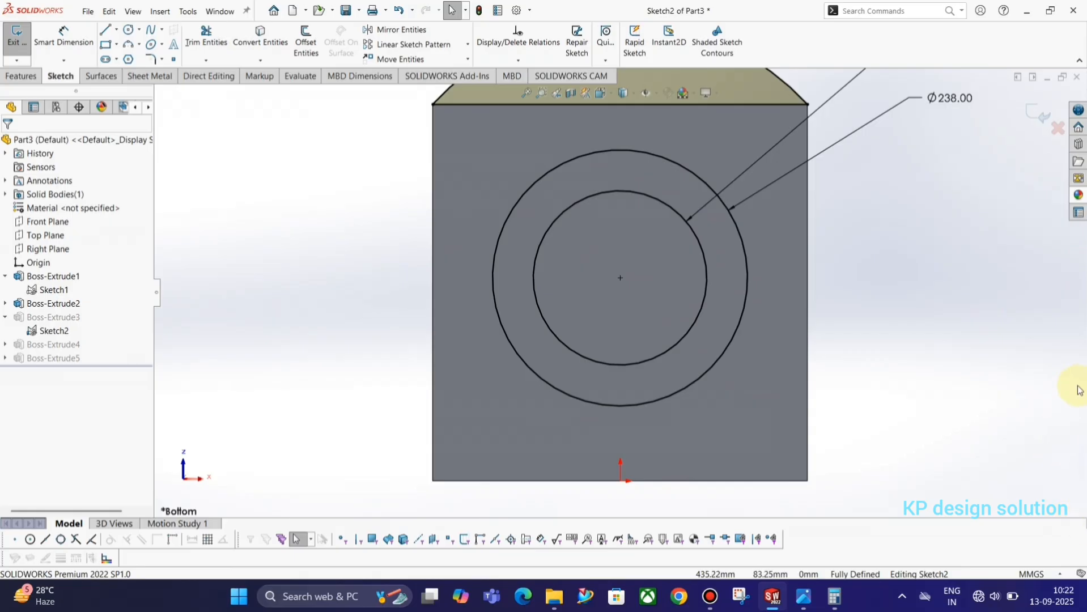
right_drag(989, 396, 983, 357)
click(621, 278)
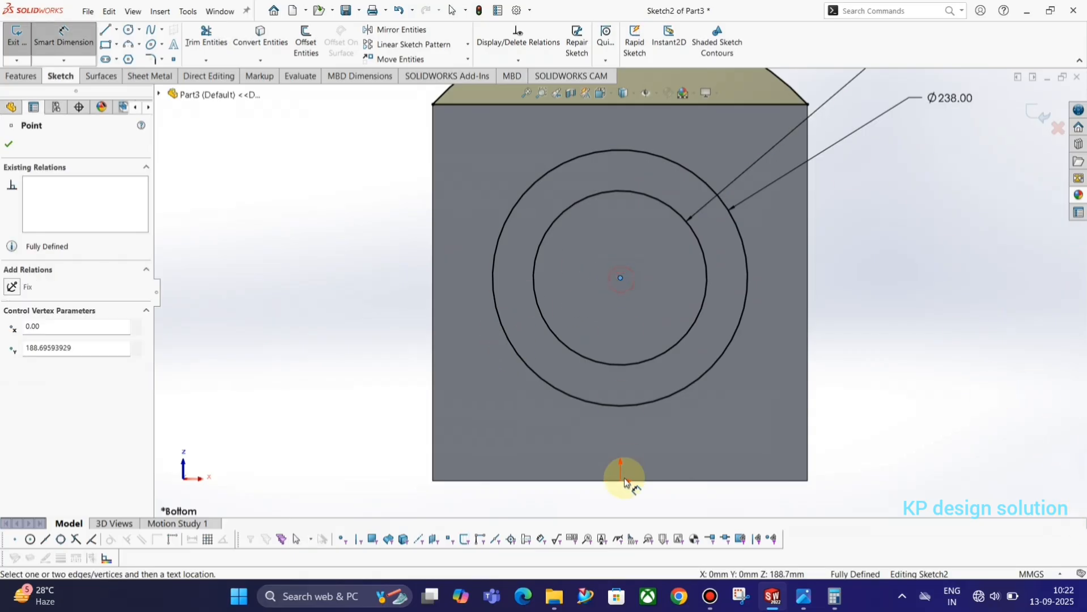
click(621, 481)
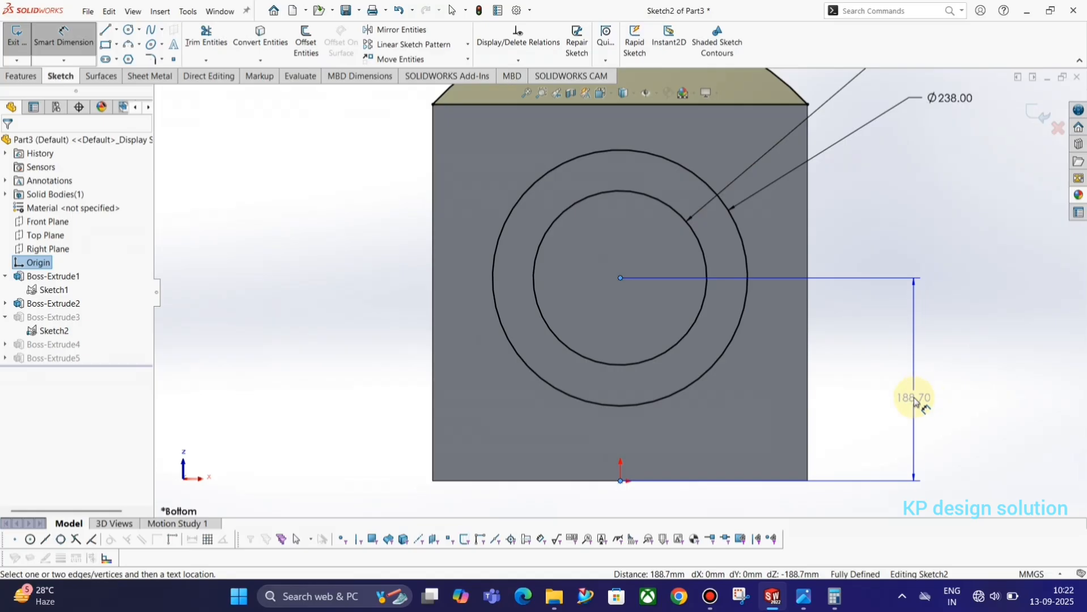
key(Escape)
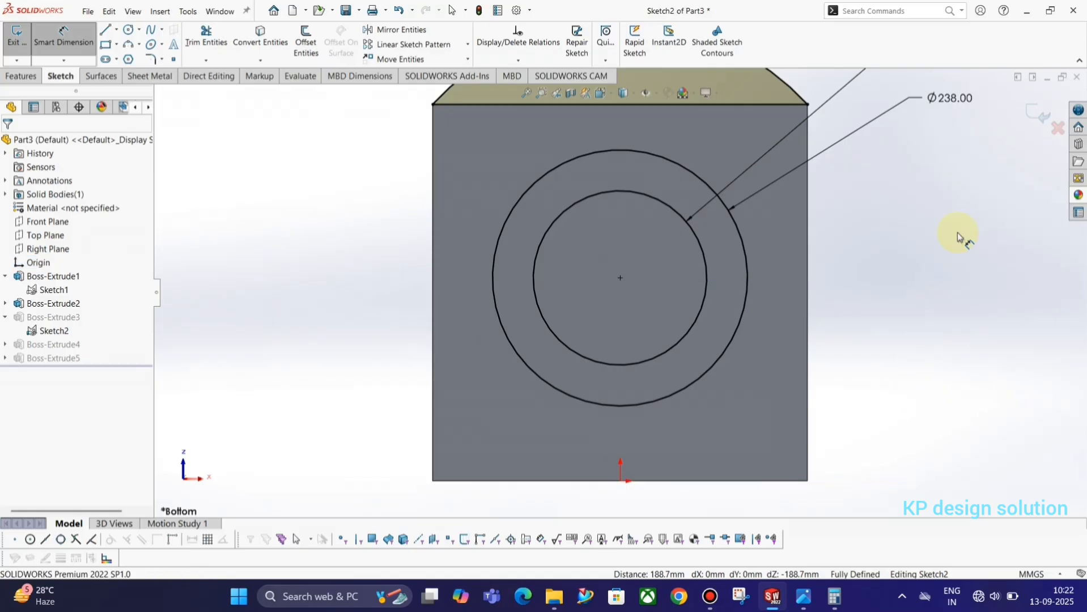
click(1037, 112)
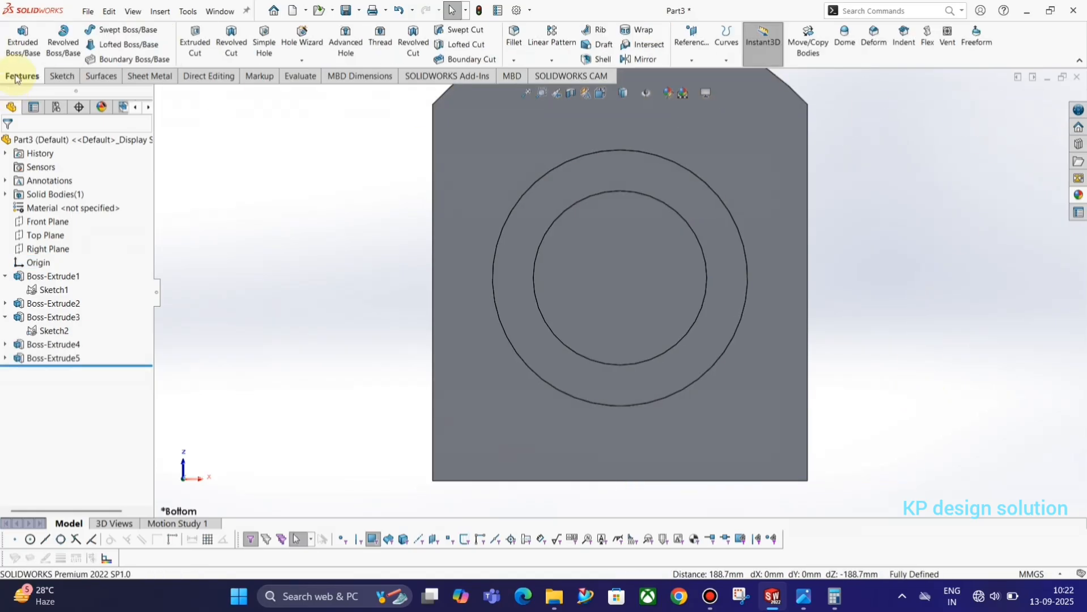
Create a reference plane offset 188.70 mm from the plate's bottom face, with the offset flipped towards the ring boss.
middle_drag(360, 259, 138, 245)
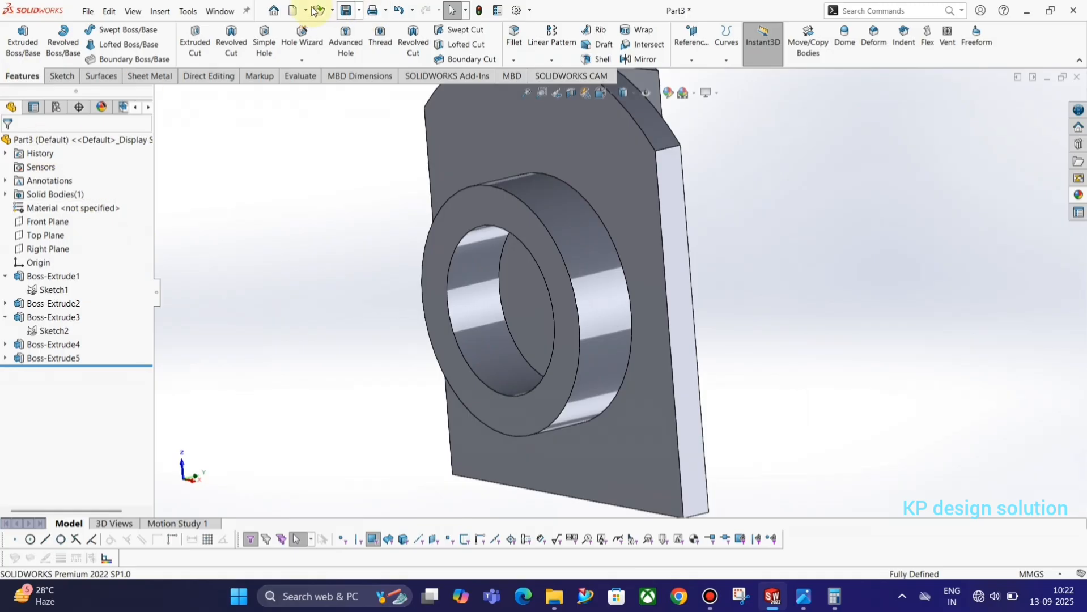
click(680, 62)
click(690, 77)
middle_drag(660, 342, 631, 393)
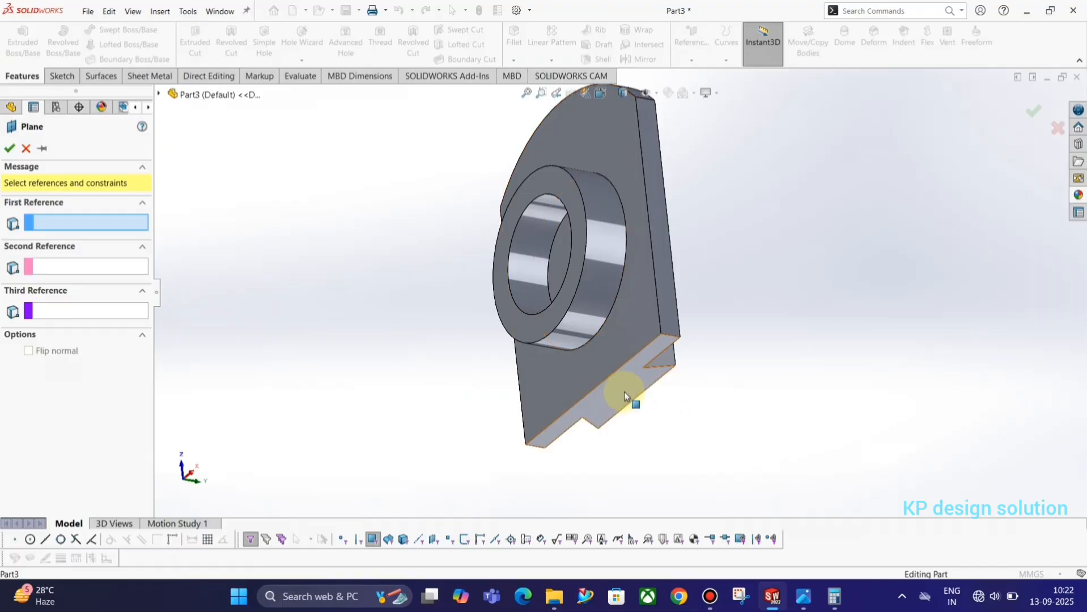
click(624, 391)
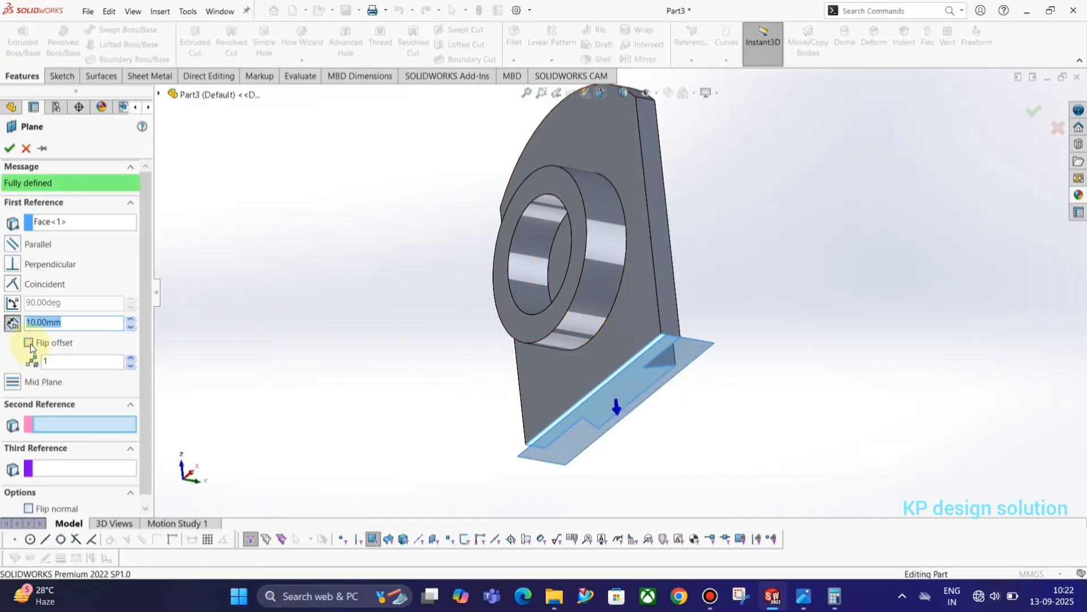
click(131, 320)
click(131, 320)
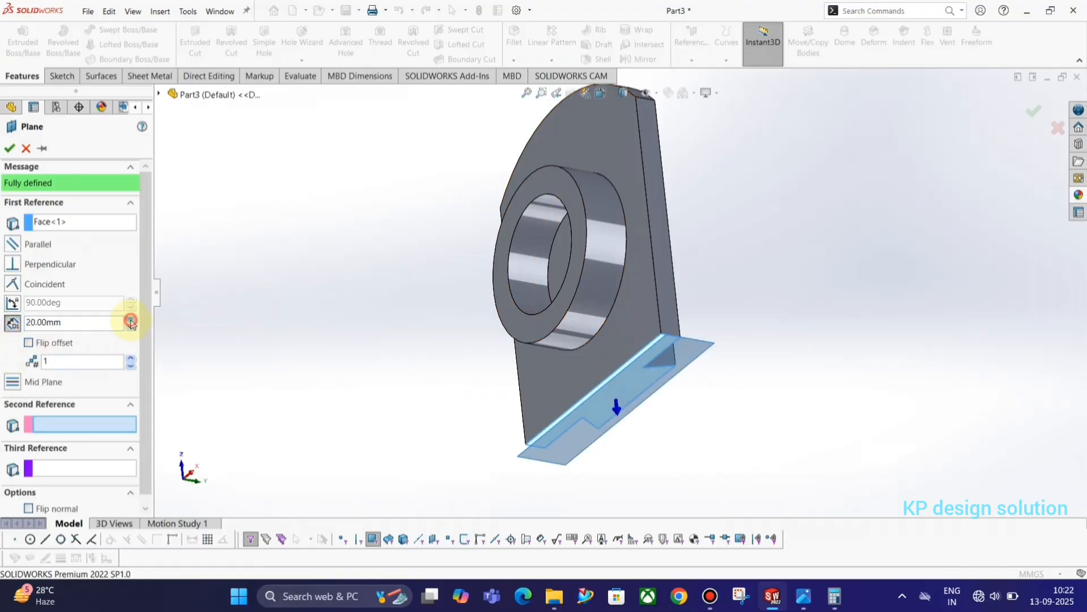
click(28, 343)
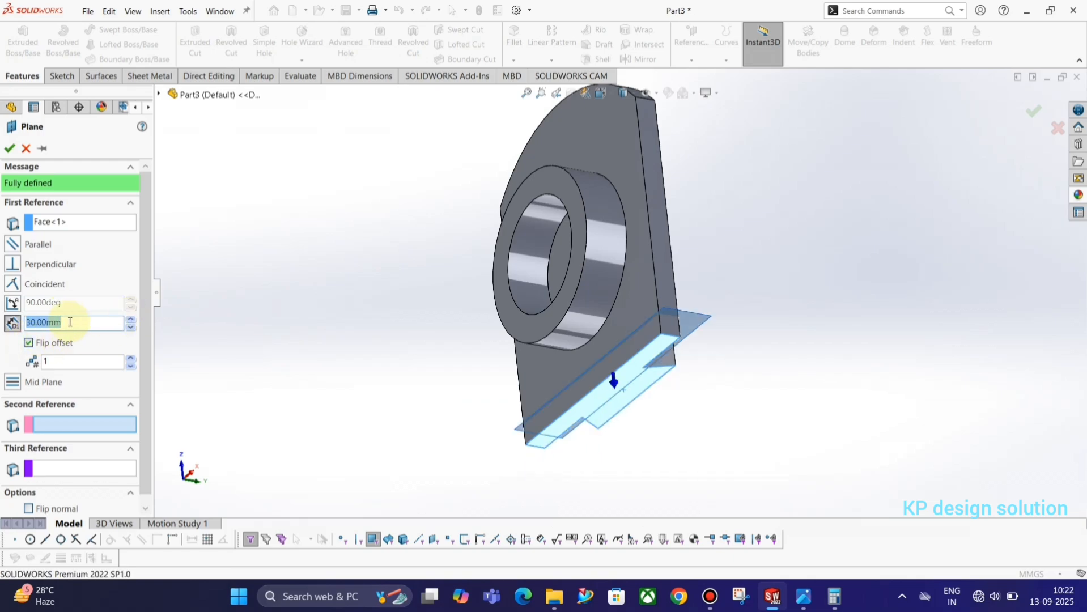
text(188.70)
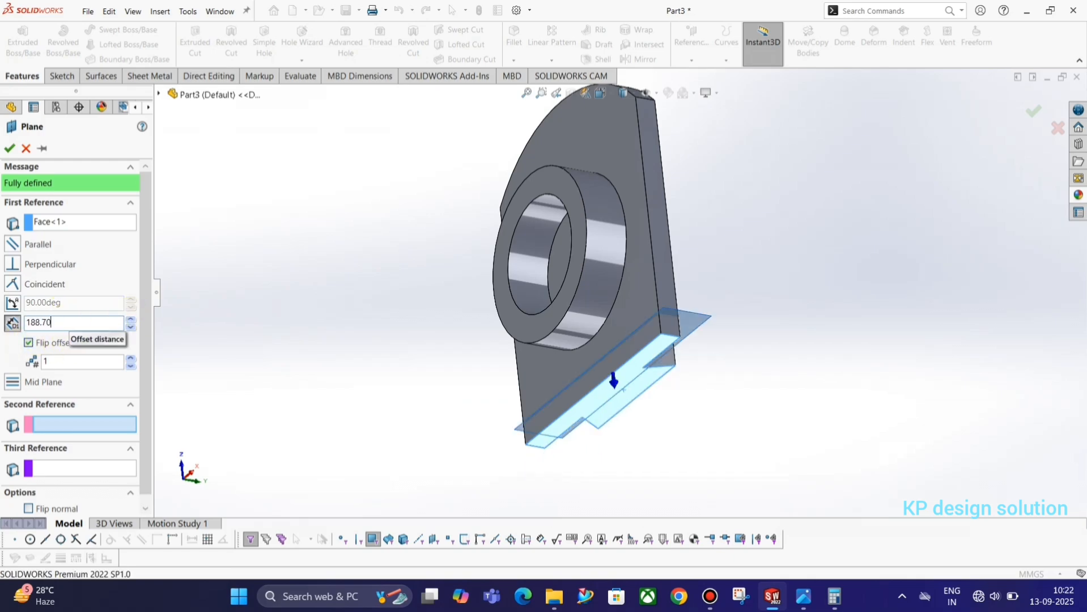
key(Return)
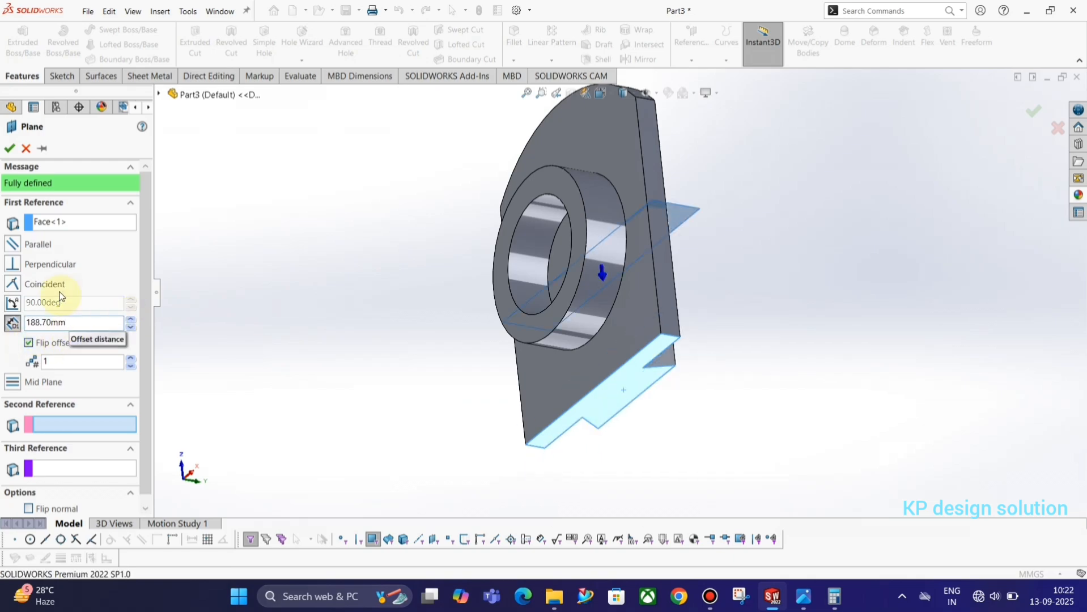
click(9, 147)
Edit the new reference plane's definition and begin its offset distance as the expression 188.70+.
middle_drag(348, 231, 417, 301)
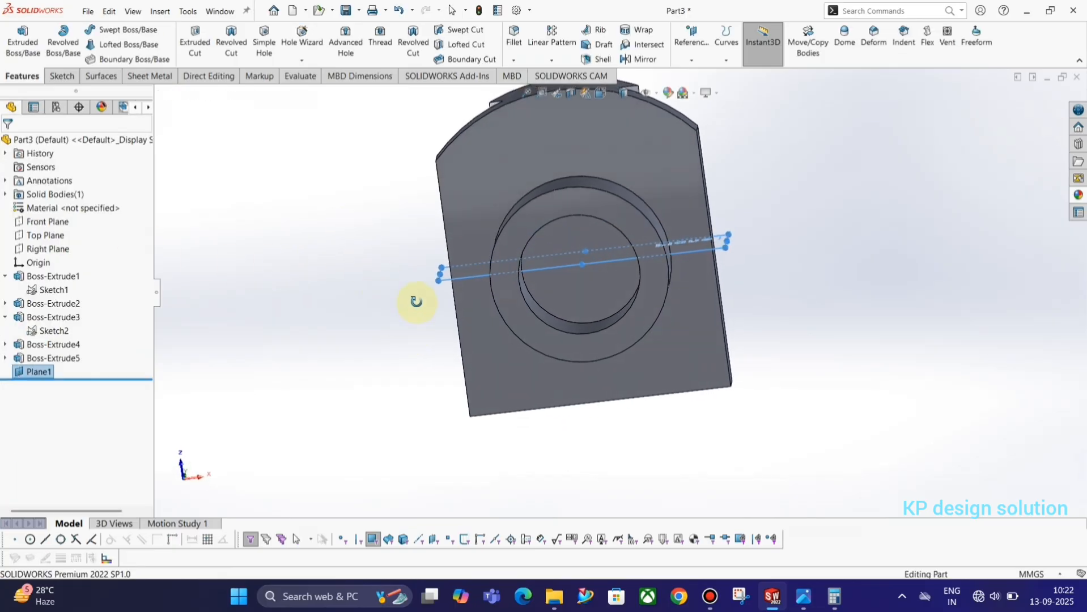
middle_drag(794, 225, 745, 276)
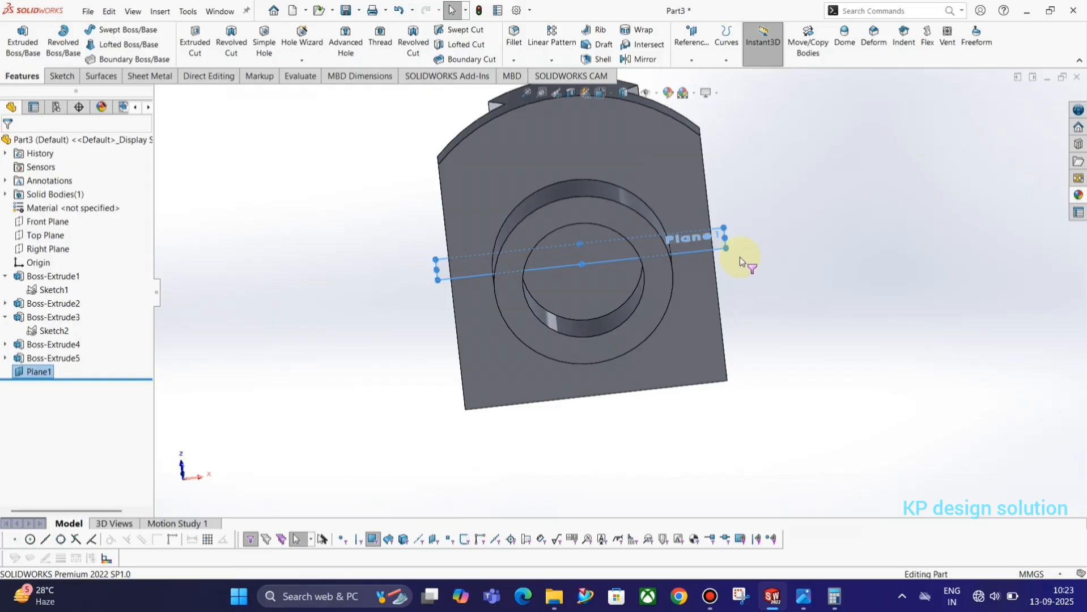
click(31, 372)
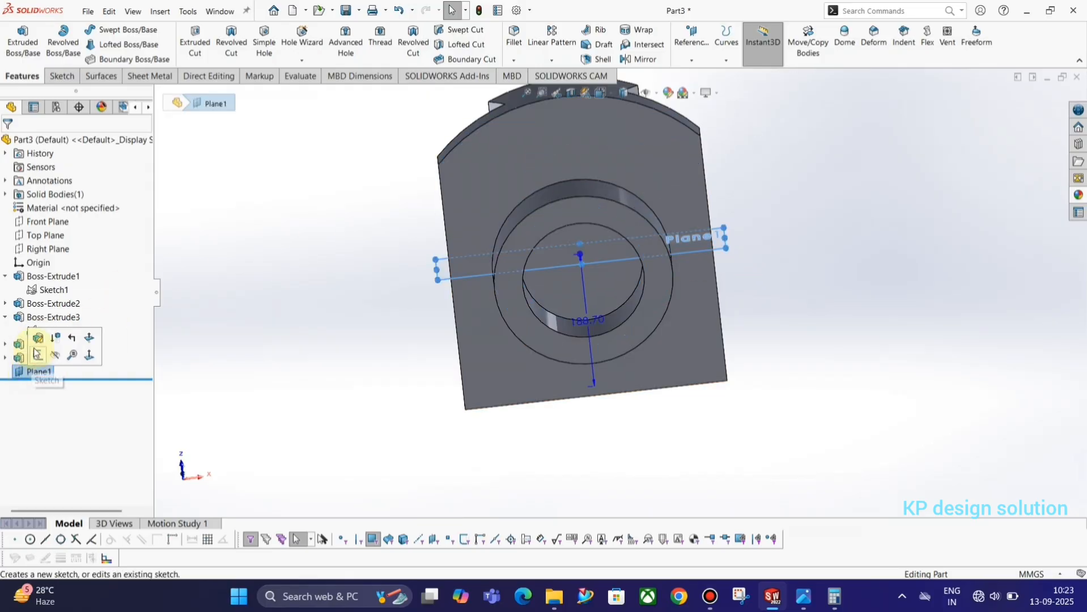
click(37, 339)
drag(78, 322, 21, 337)
text(188.70+)
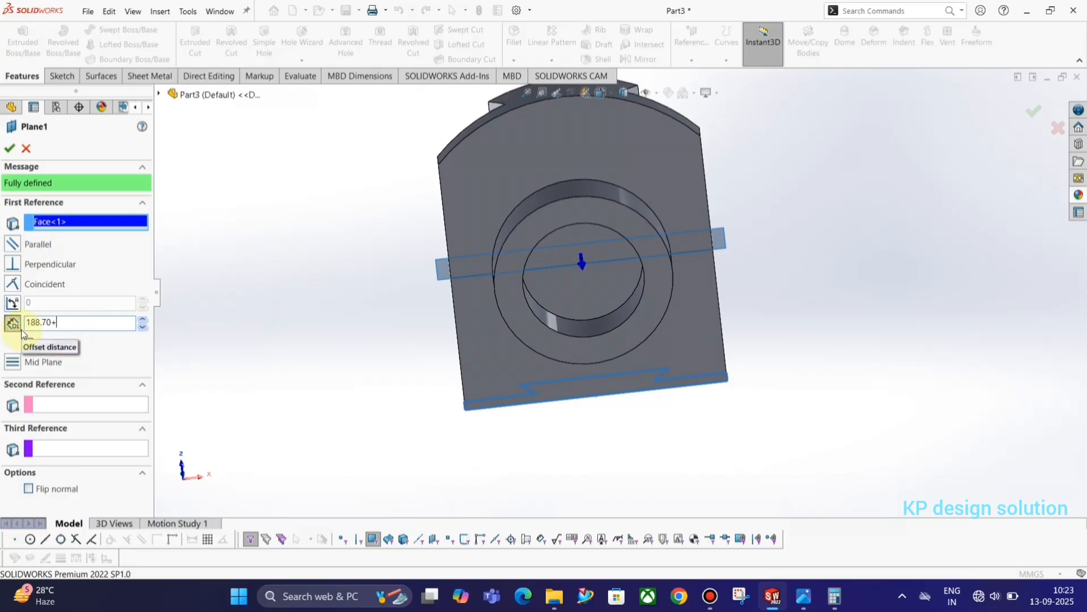
Check the ring boss dimensions in the reference drawing and calculate 238 ÷ 2 + 20 in Calculator.
key(alt+Tab)
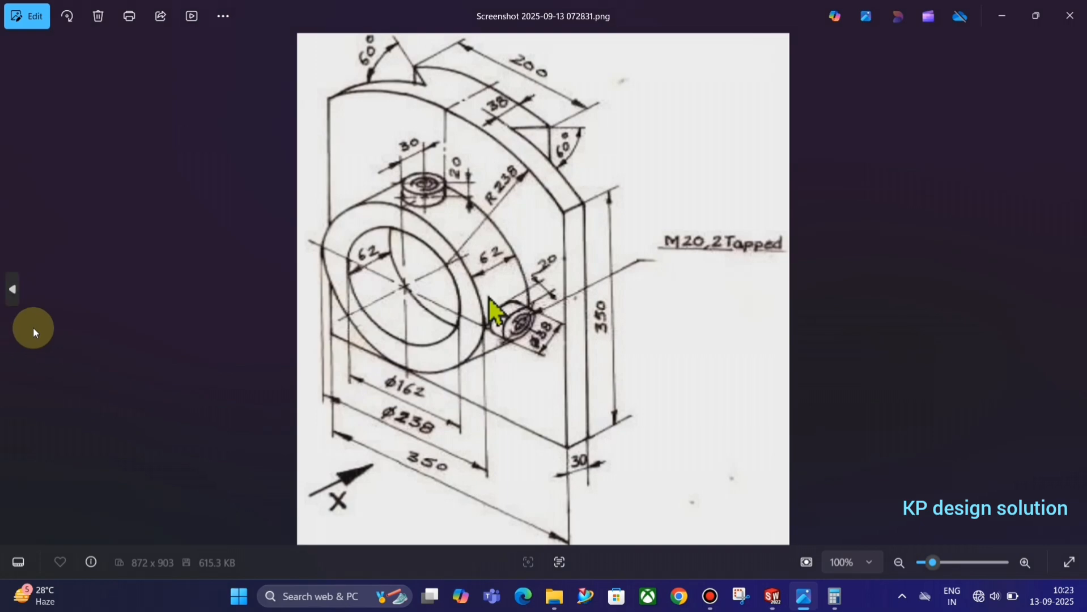
click(832, 596)
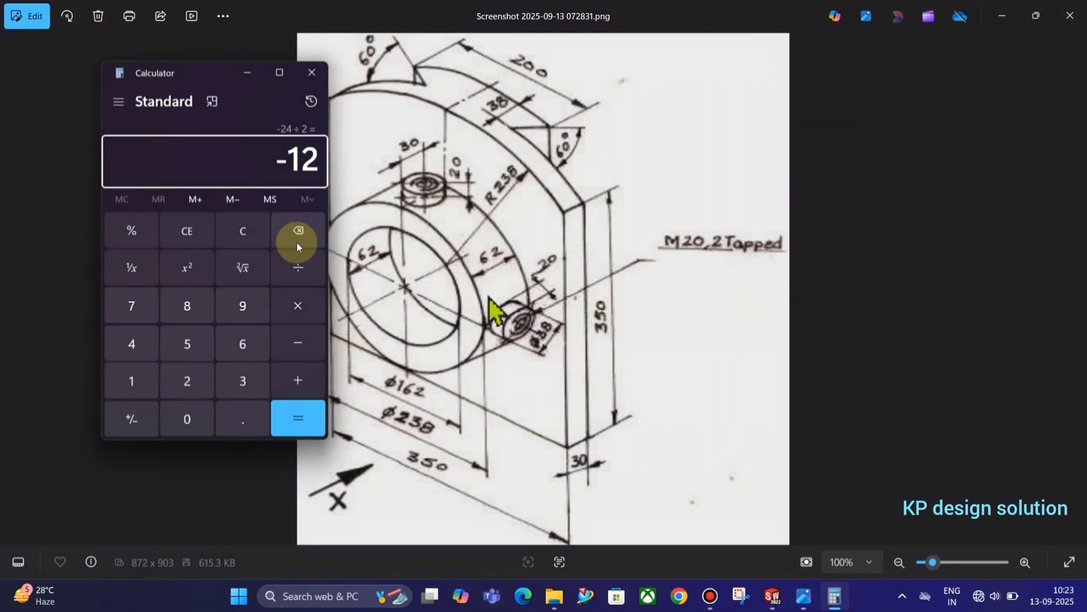
key(Escape)
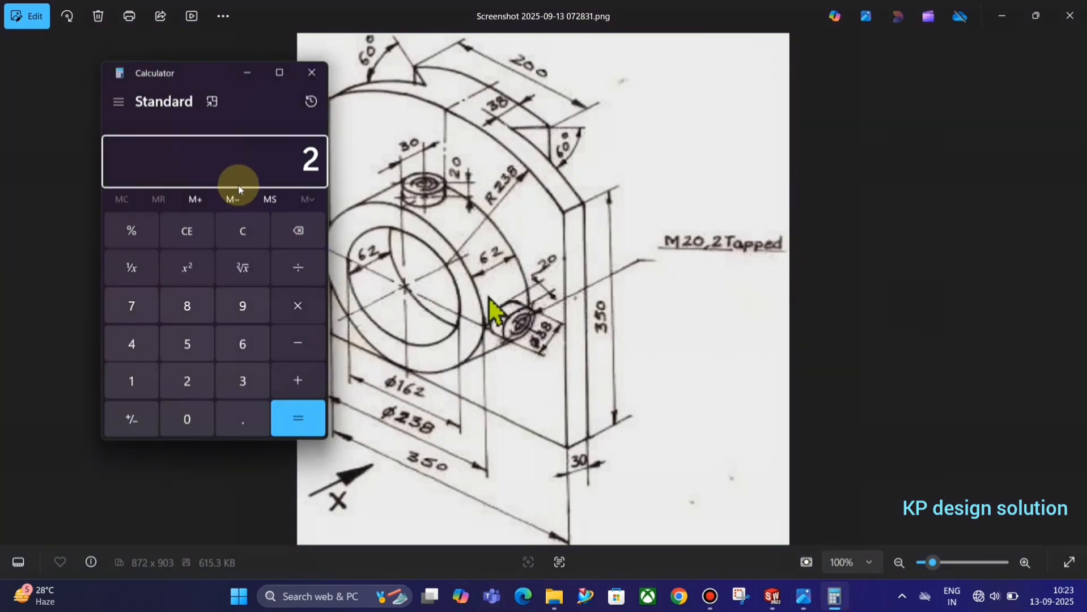
text(38)
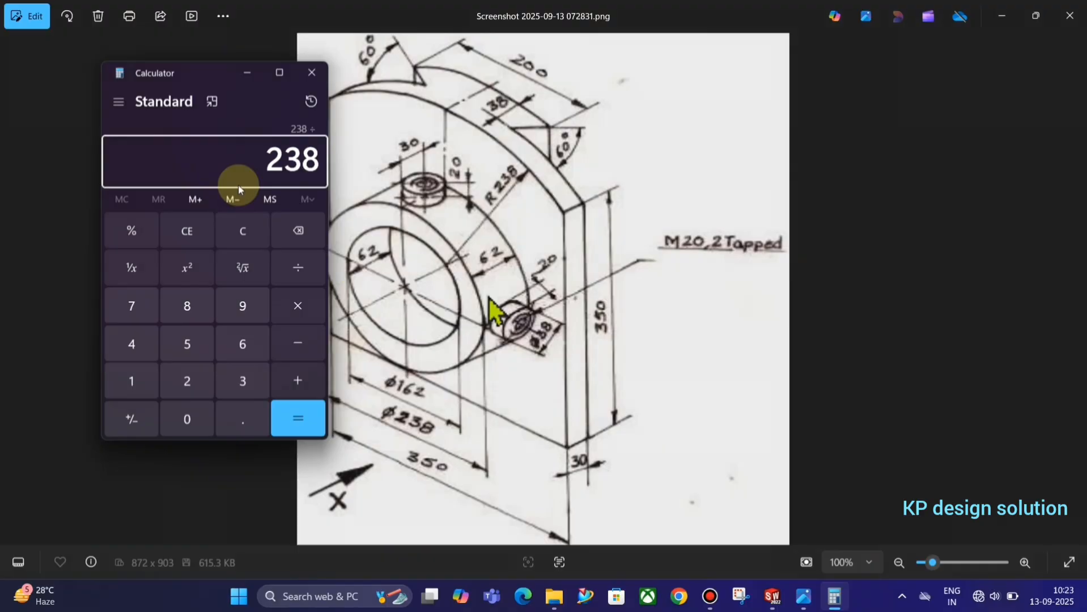
text(/2)
key(Return)
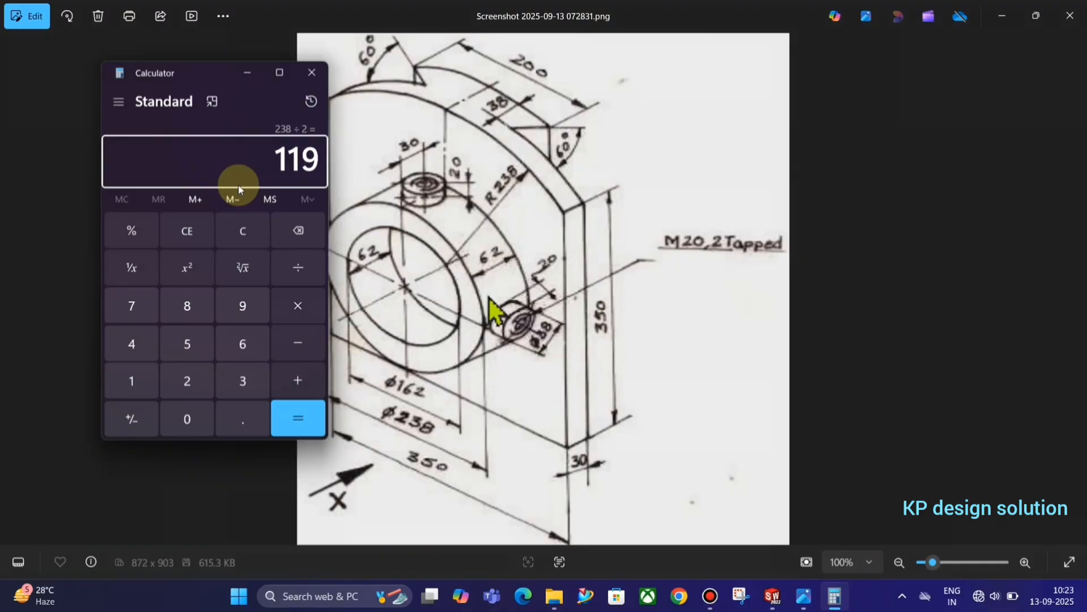
text(+ 20)
key(Return)
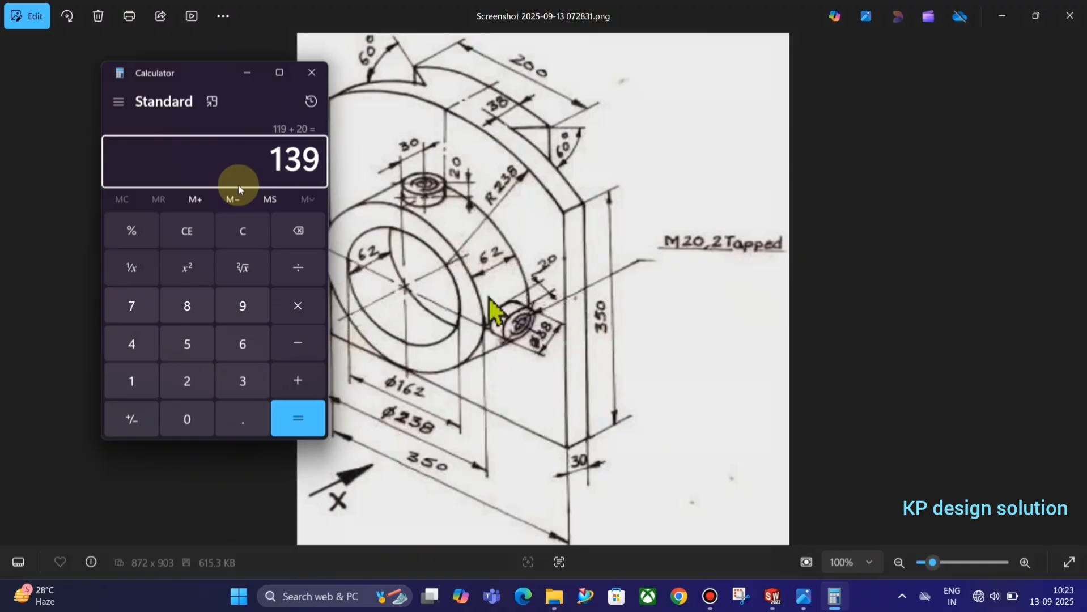
Switch back to SOLIDWORKS and complete the plane's offset distance as 327.70 mm, keeping the flipped direction.
key(alt+Tab)
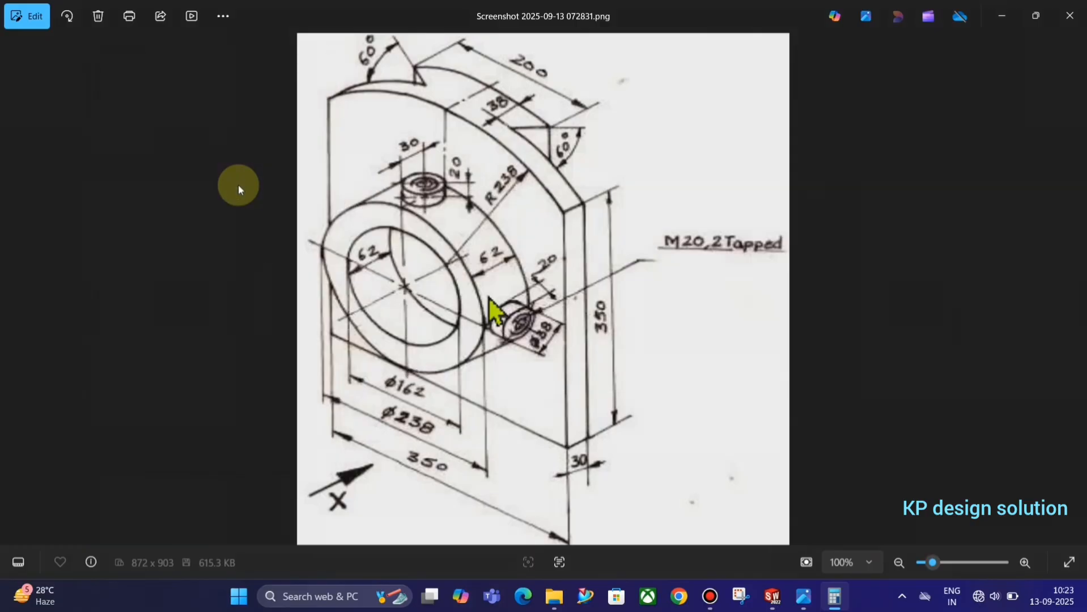
key(alt+Tab)
key(alt+Tab)
key(alt+Tab)
key(Tab)
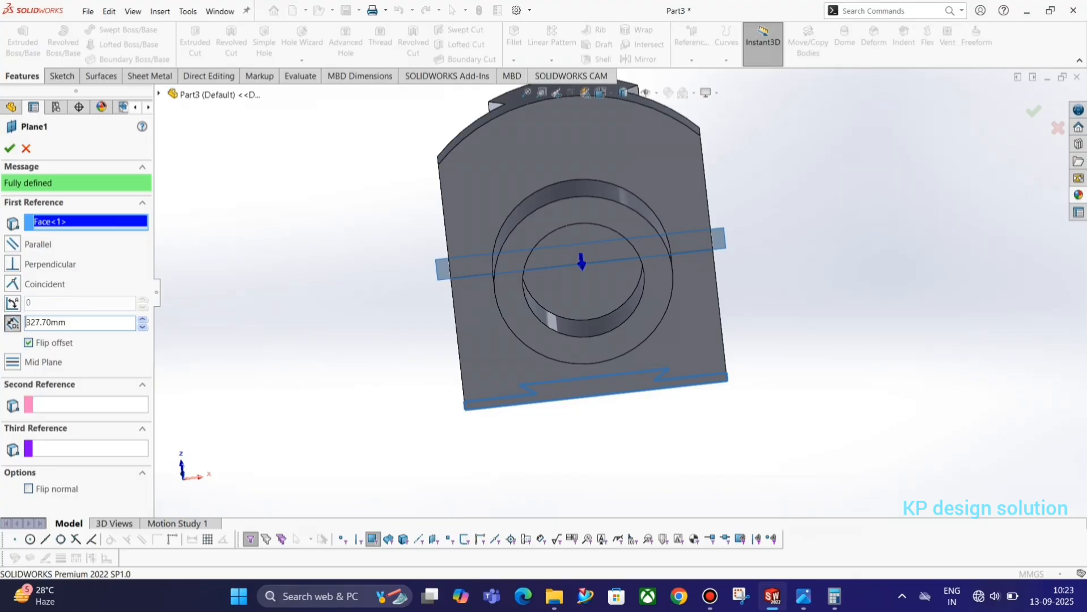
click(8, 148)
Start a sketch on the offset plane and draw a circle of about 17.8 mm radius over the ring boss, vertically aligned with the origin.
scroll(833, 94, down, 3)
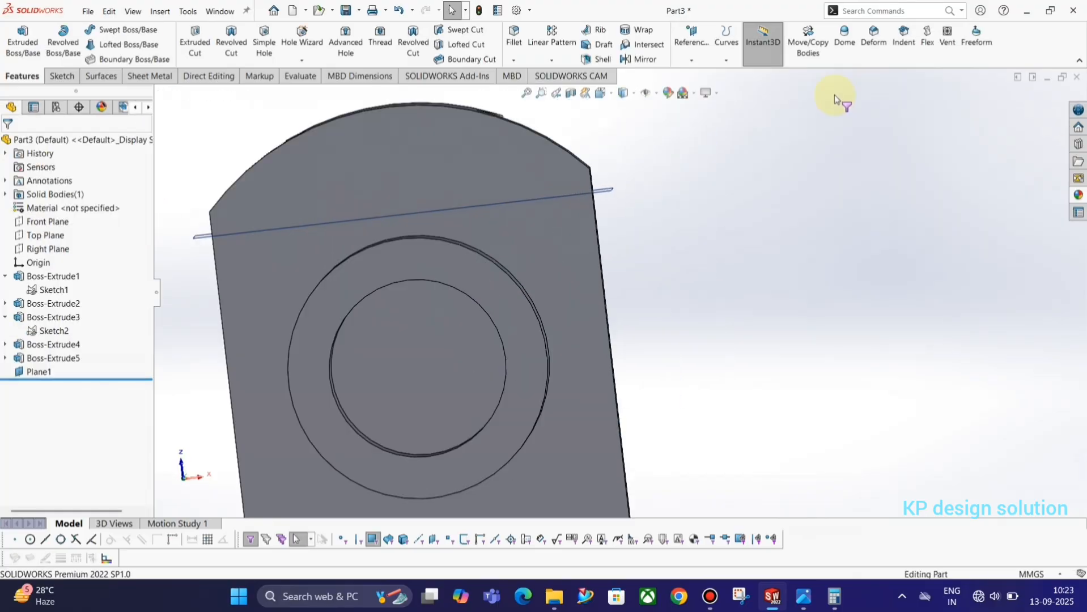
middle_drag(529, 190, 558, 236)
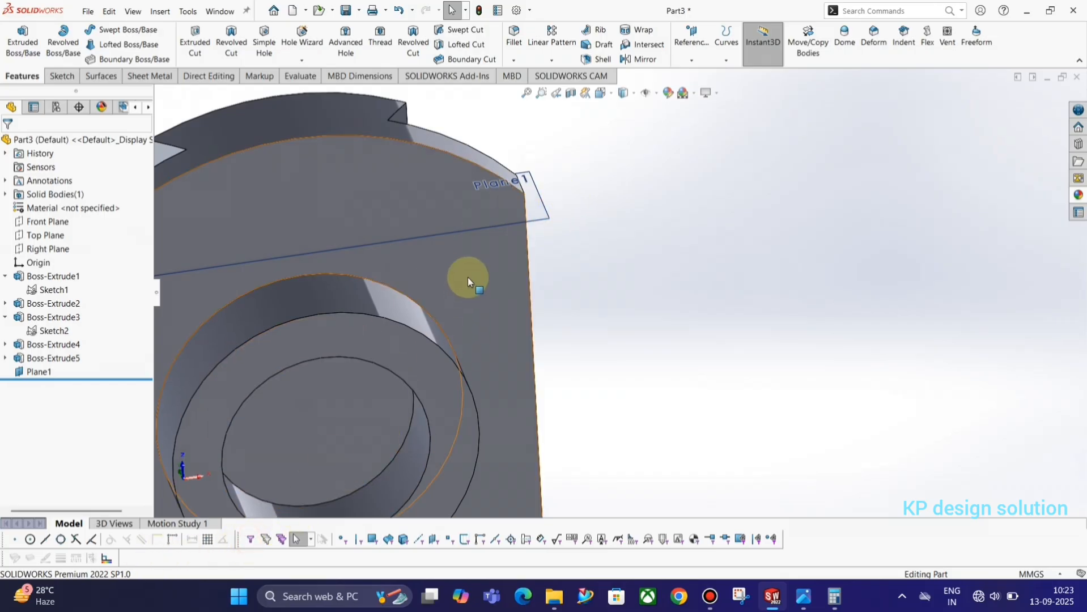
middle_drag(468, 276, 605, 257)
click(606, 255)
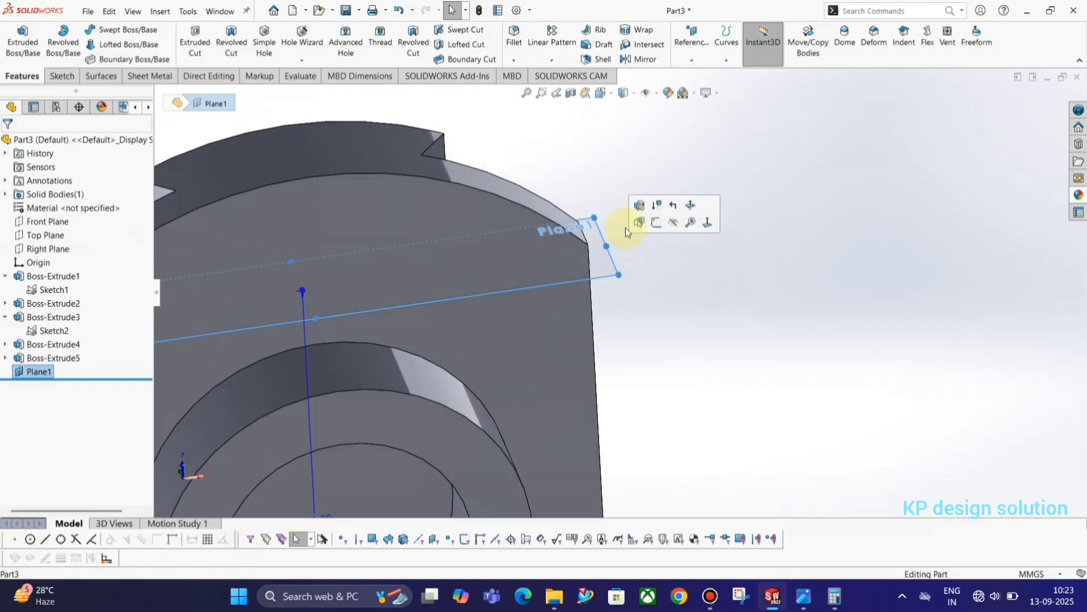
click(657, 222)
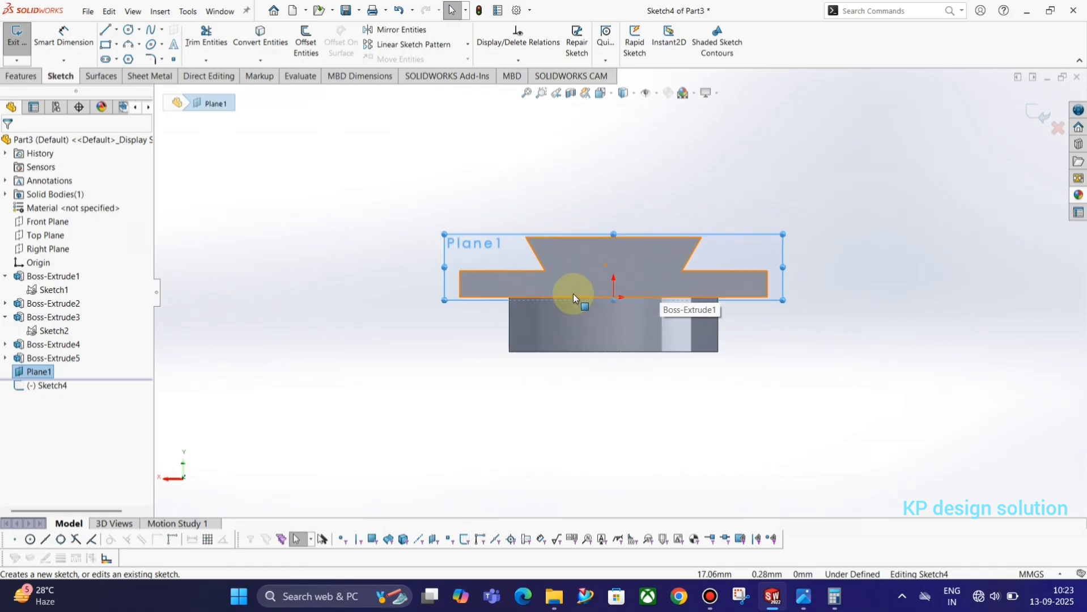
click(130, 31)
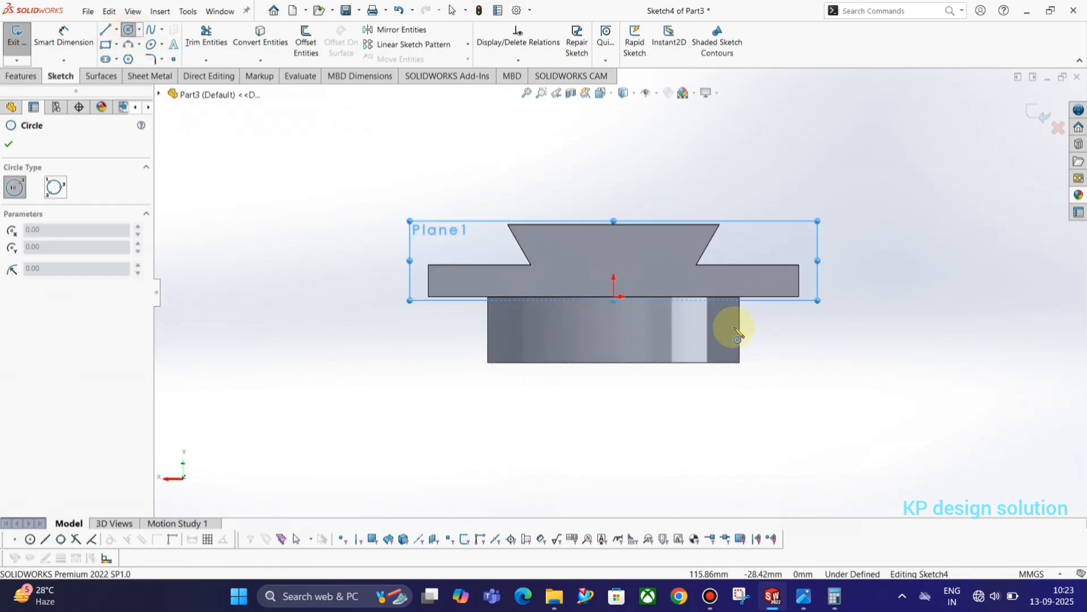
scroll(662, 297, down, 2)
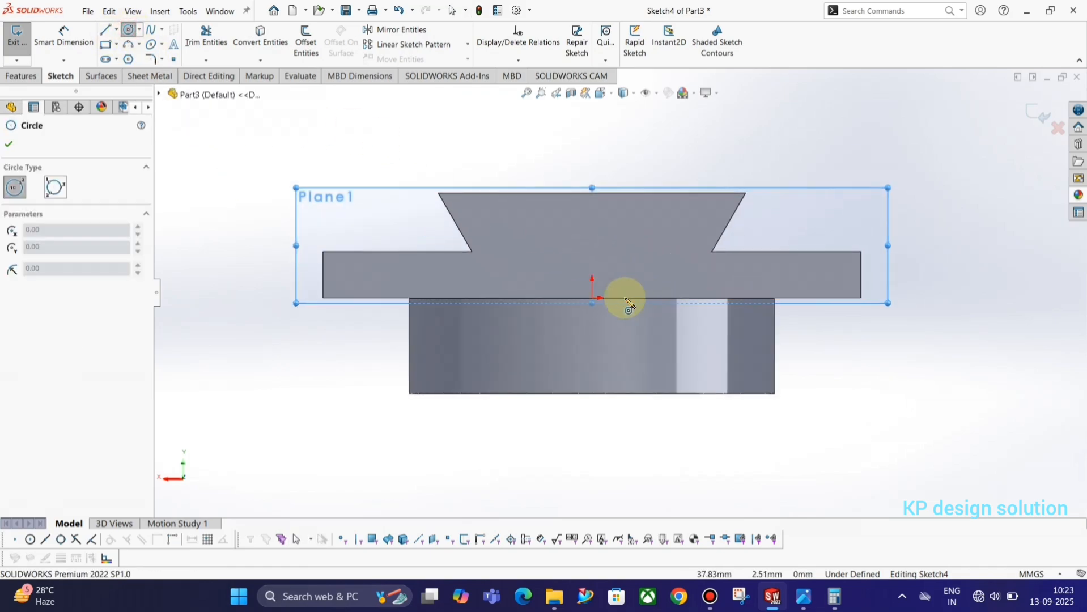
click(591, 348)
click(601, 373)
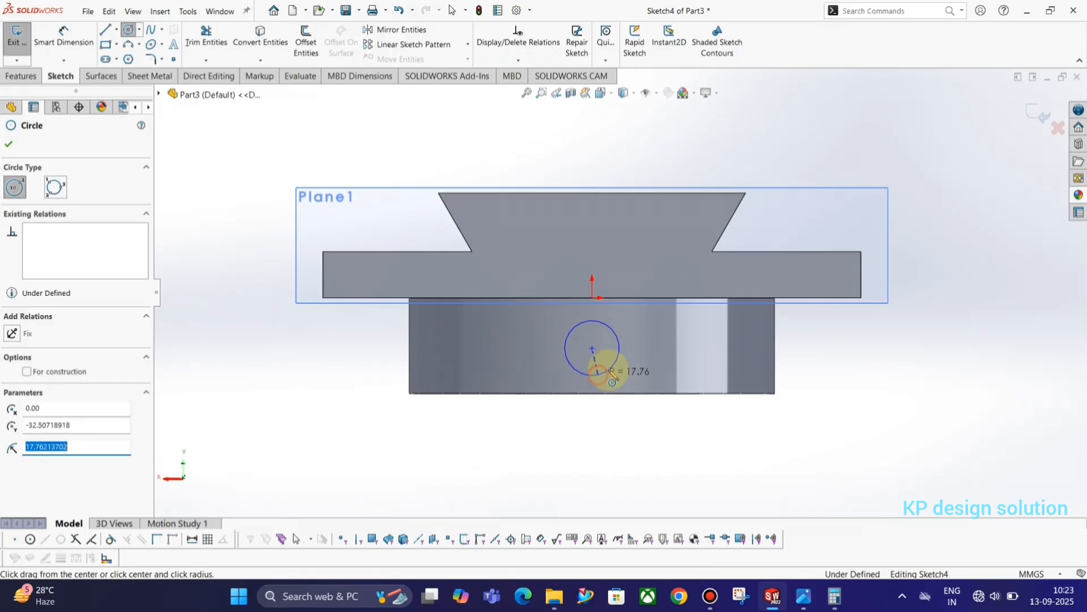
key(Escape)
Check the small boss's size in the reference drawing and dimension the circle's diameter as 38 mm.
key(alt+Tab)
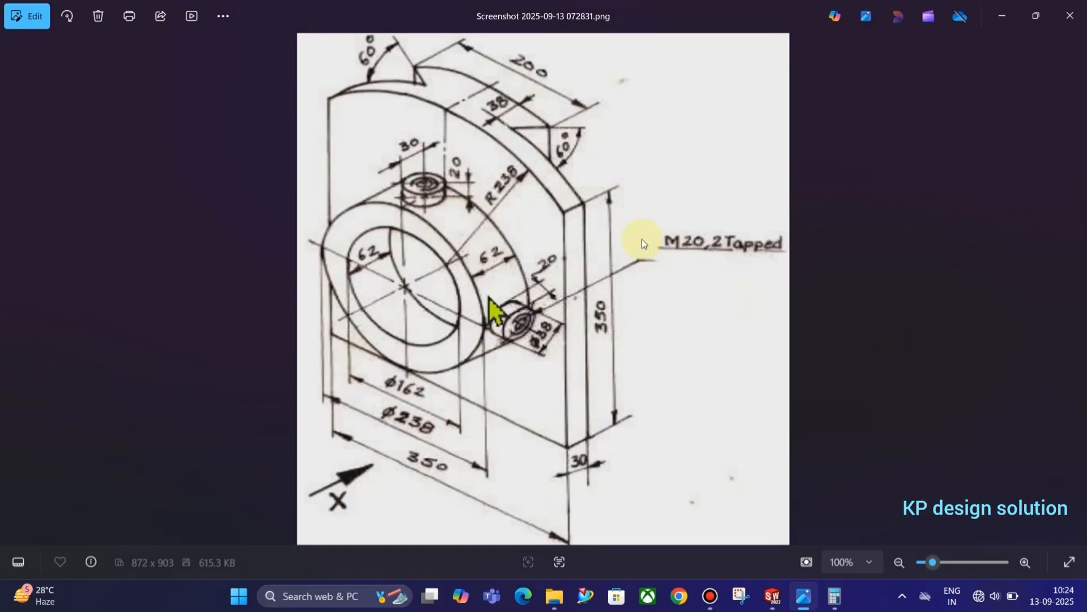
key(alt+Tab)
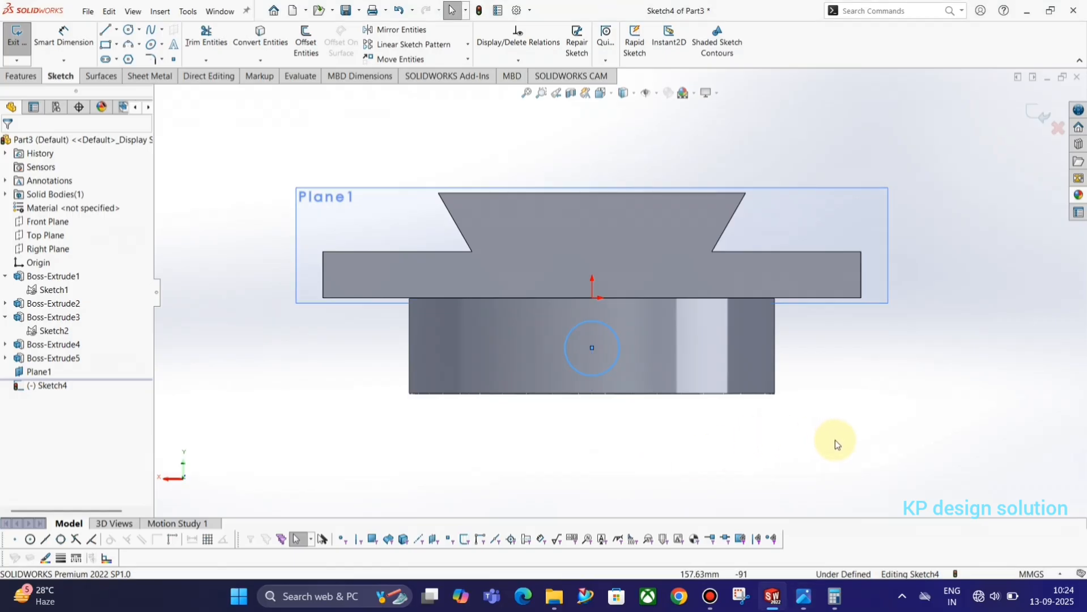
right_drag(835, 440, 831, 396)
click(615, 366)
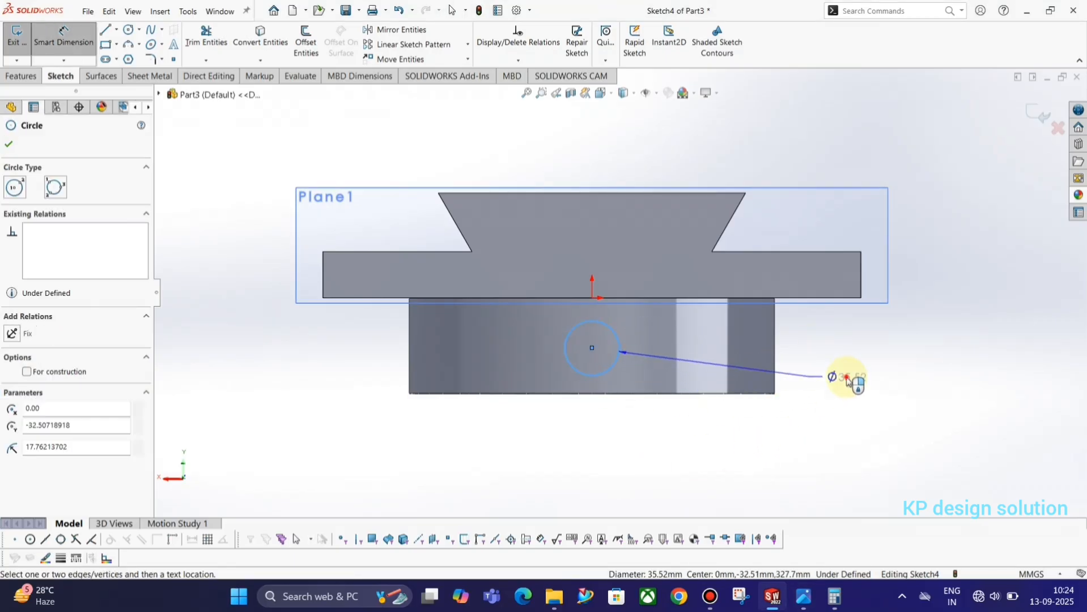
click(849, 376)
text(383)
key(Return)
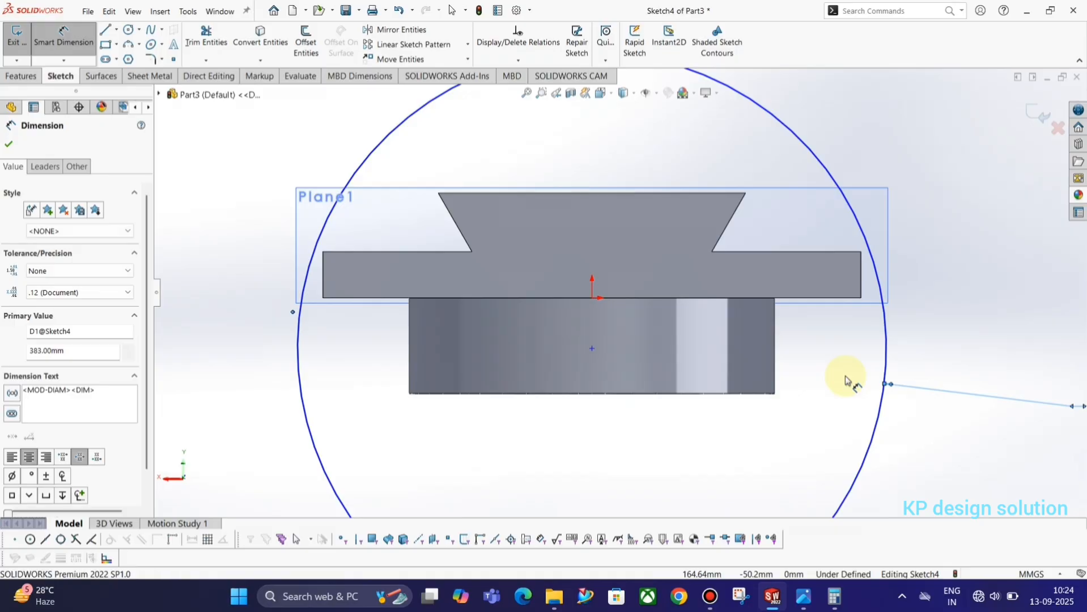
key(ctrl+z)
double_click(850, 378)
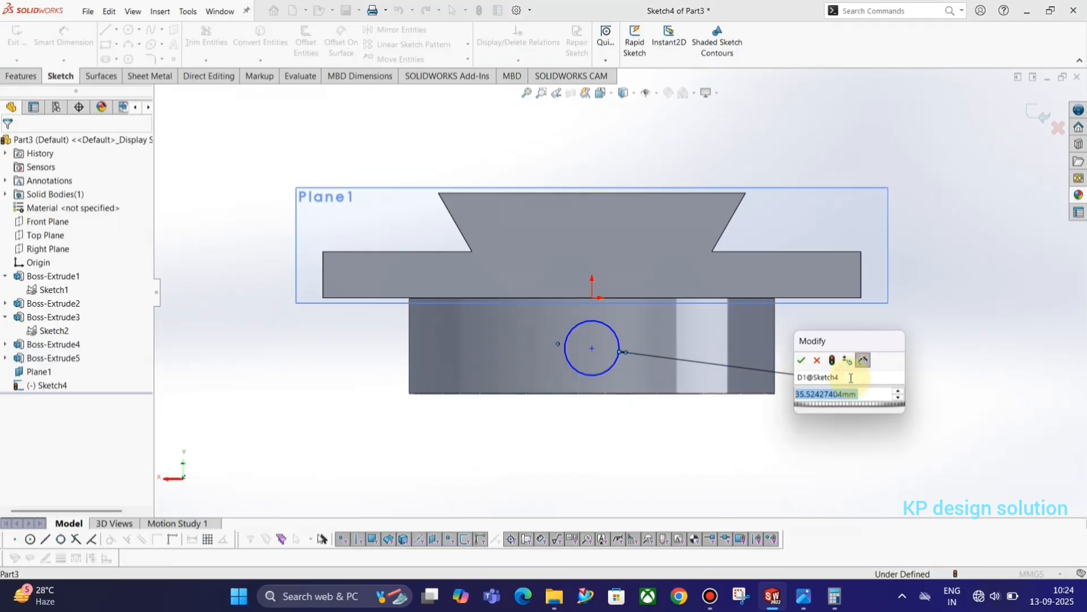
text(38)
key(Return)
Check the boss position in the reference drawing and dimension the circle's center 30 mm from the ring boss's free end.
key(alt+Tab)
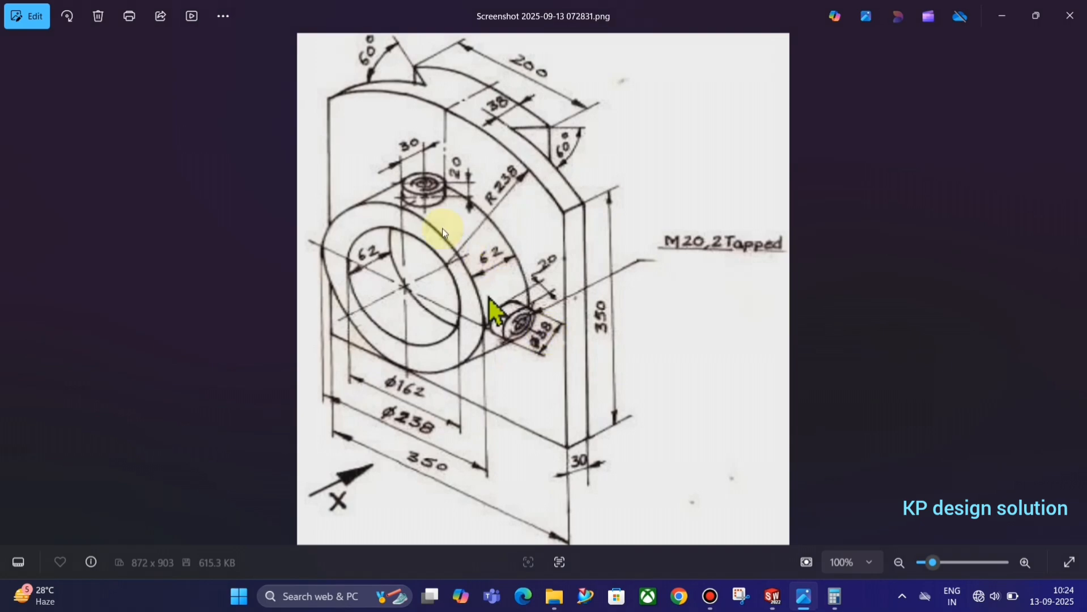
key(alt+Tab)
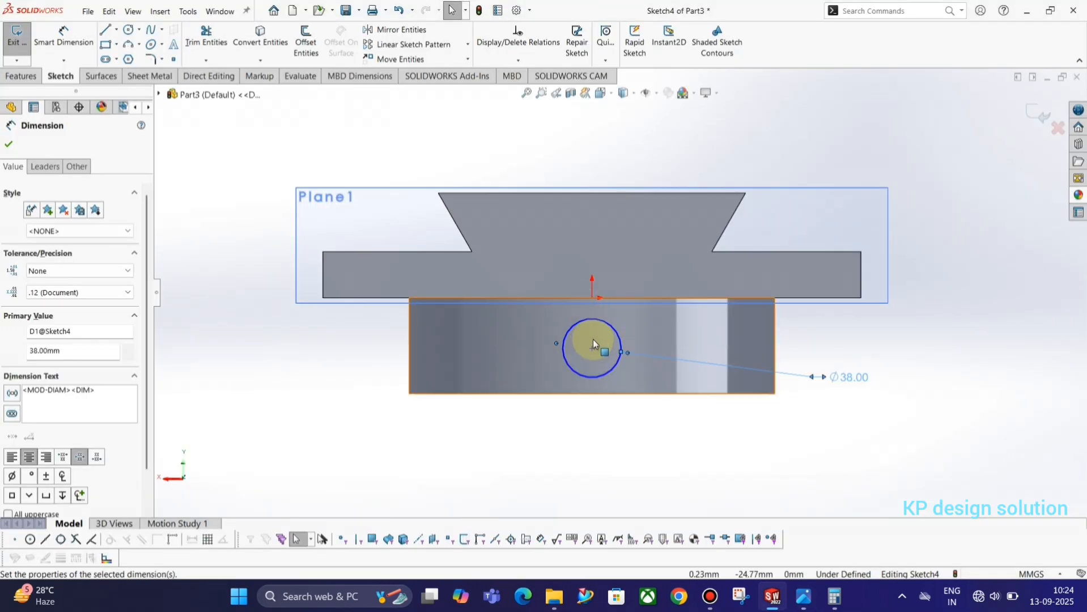
click(592, 348)
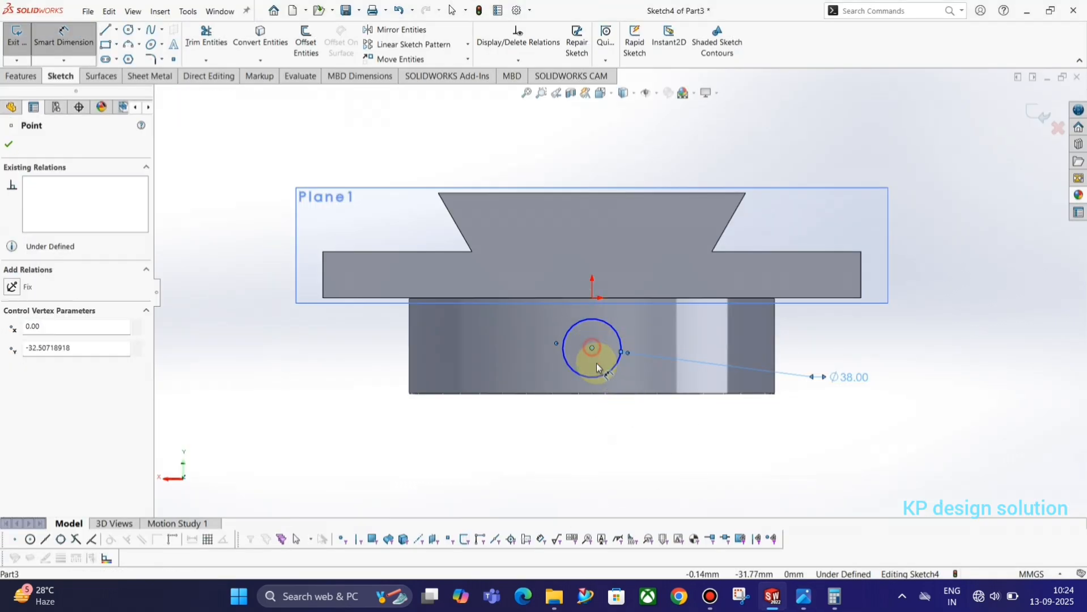
click(613, 394)
click(957, 380)
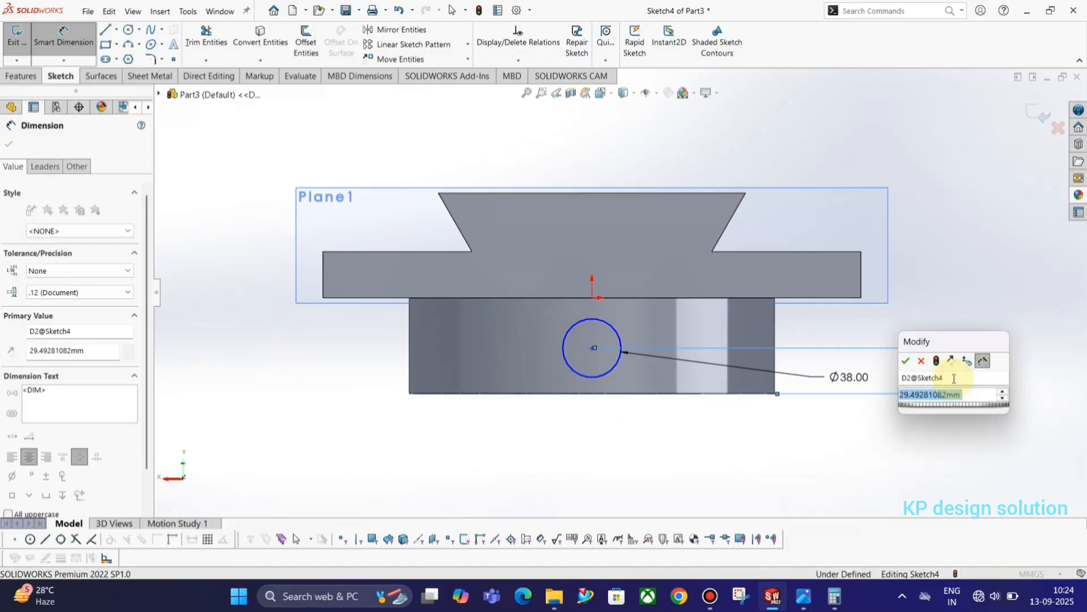
text(30)
key(Return)
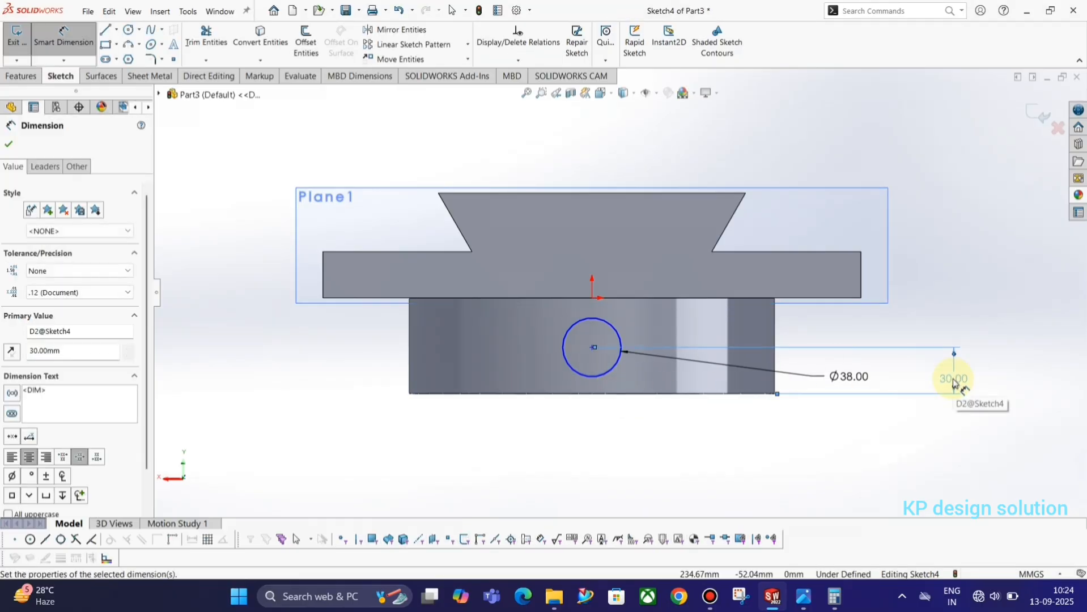
key(Escape)
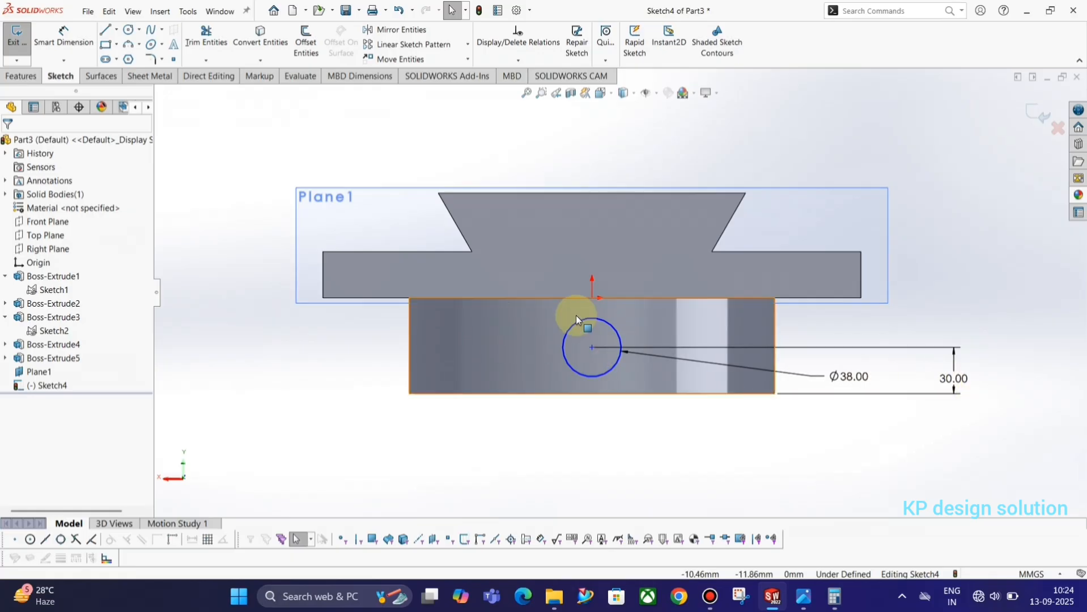
Add a Vertical relation between the origin and the circle's center and exit the sketch.
click(593, 298)
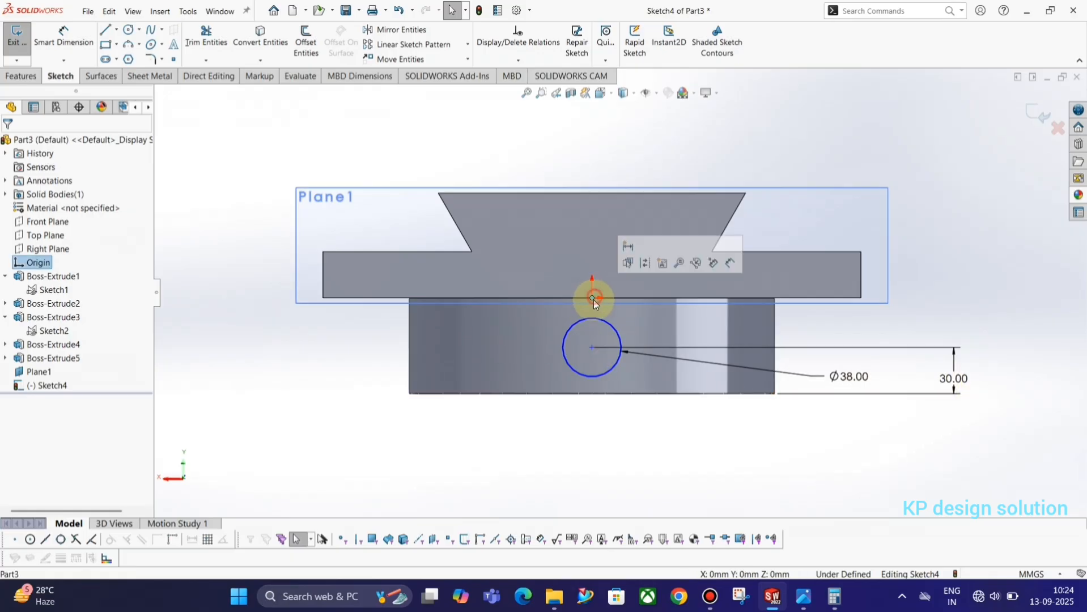
ctrl+click(591, 347)
click(640, 297)
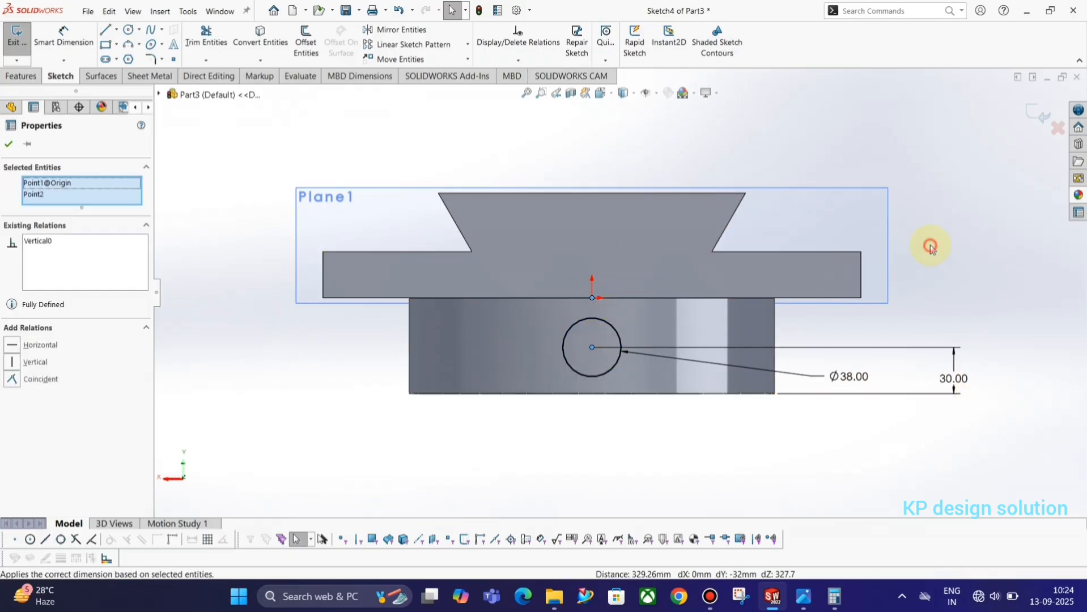
click(929, 243)
click(1039, 110)
Extrude the circle sketch with Up To Surface, ending at the ring boss's outer cylindrical face.
scroll(547, 413, up, 4)
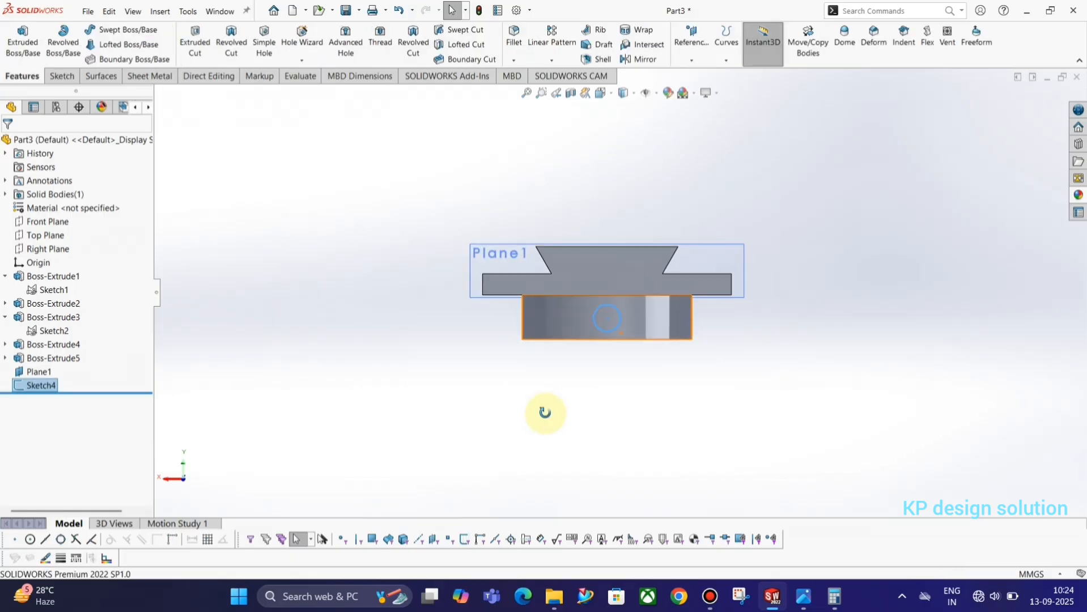
middle_drag(545, 413, 549, 243)
middle_drag(582, 377, 573, 280)
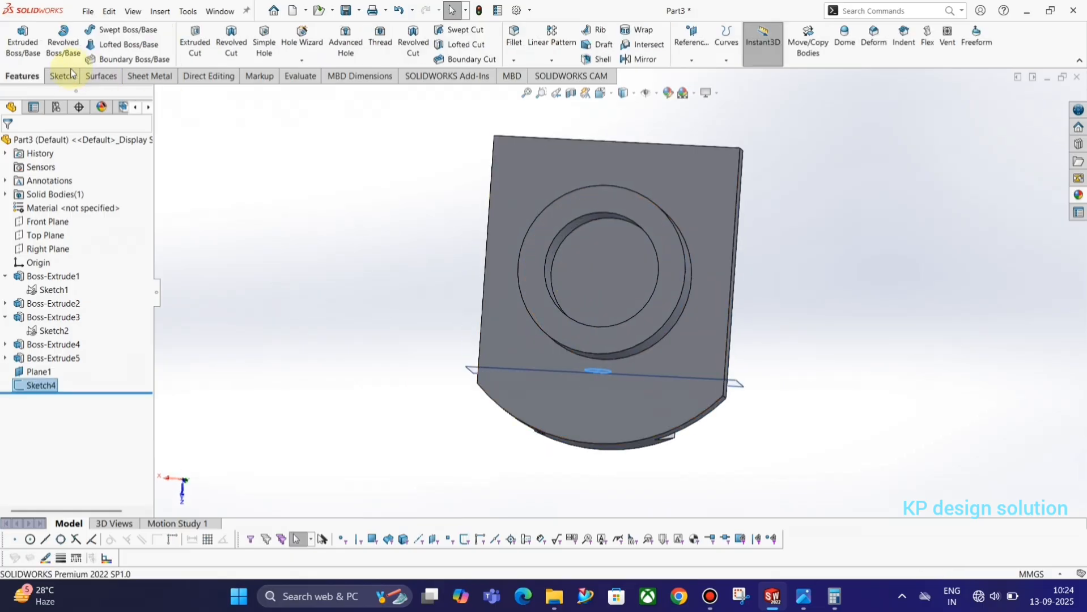
click(23, 42)
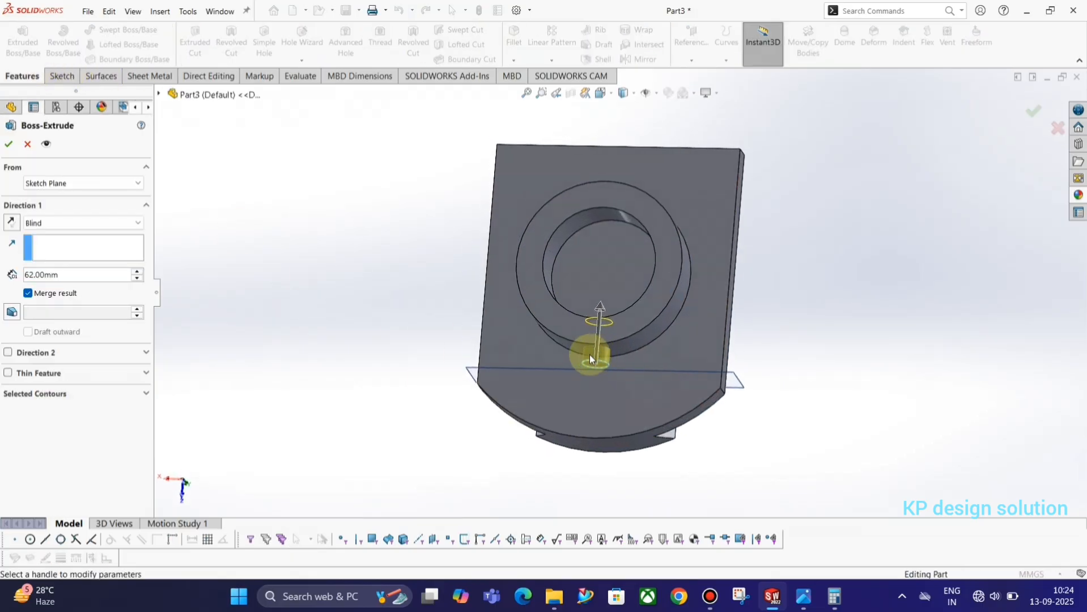
click(50, 222)
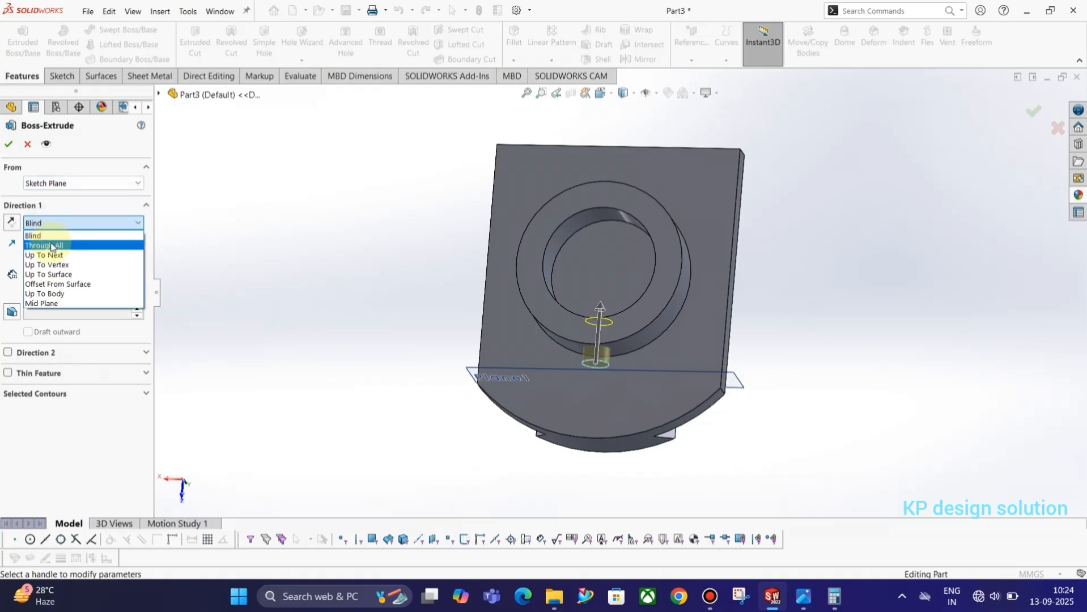
click(64, 276)
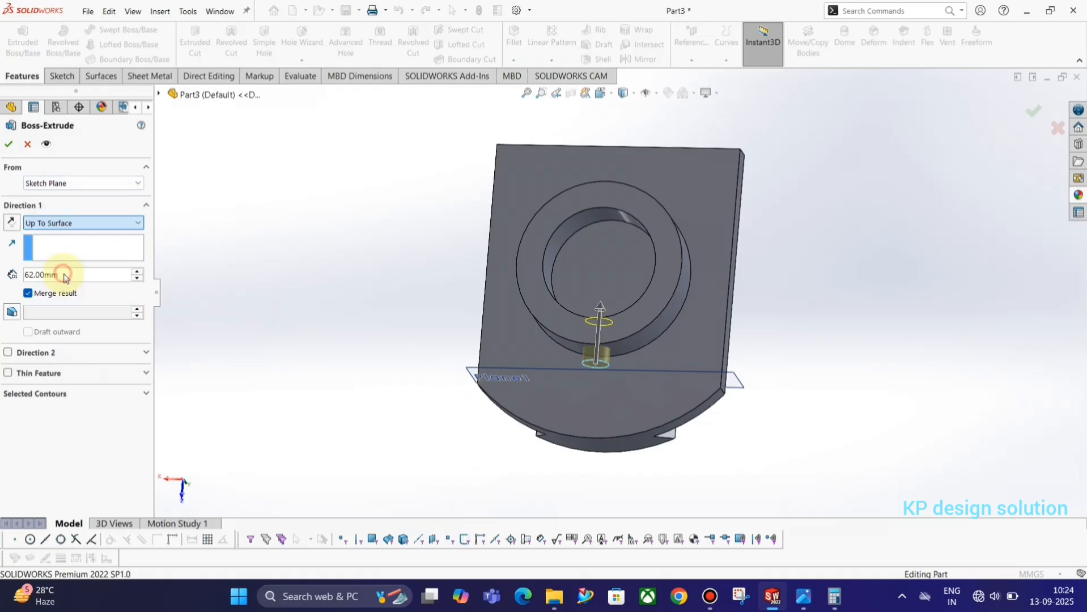
click(650, 340)
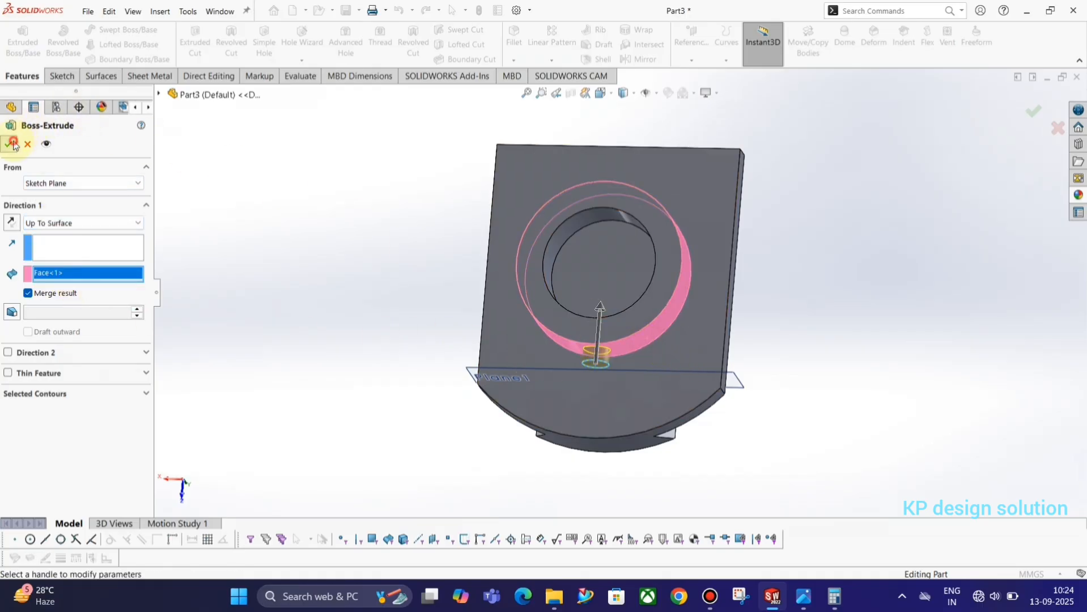
click(13, 144)
scroll(582, 359, down, 5)
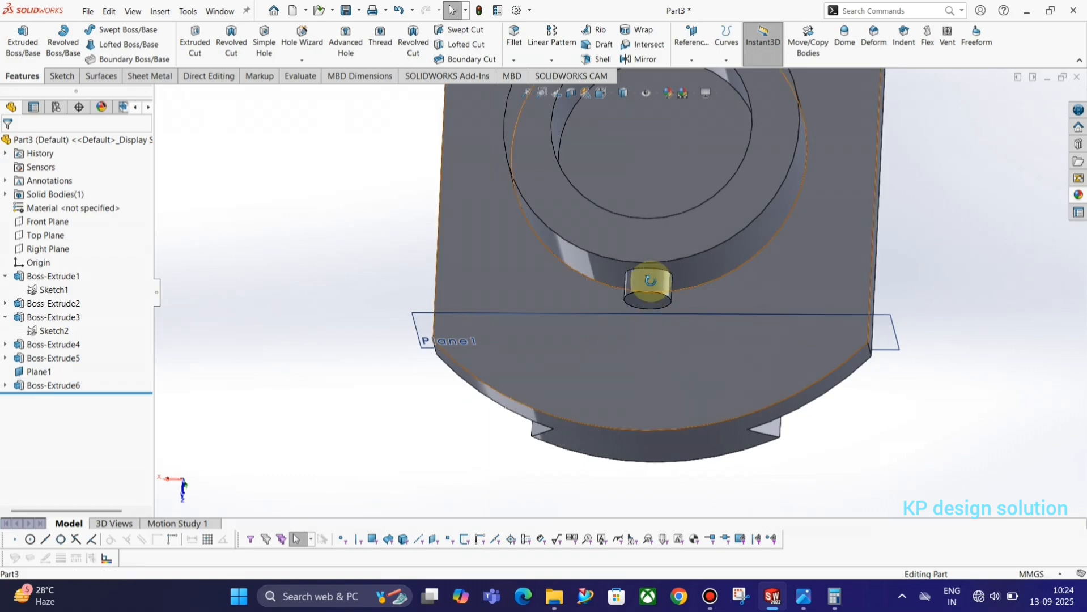
middle_drag(650, 281, 630, 263)
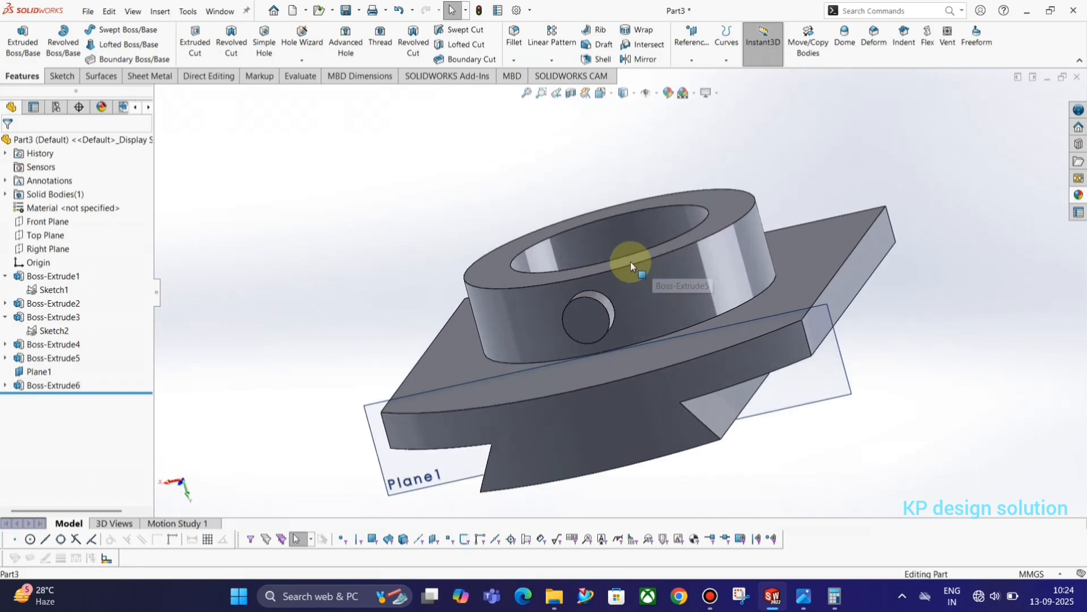
click(376, 33)
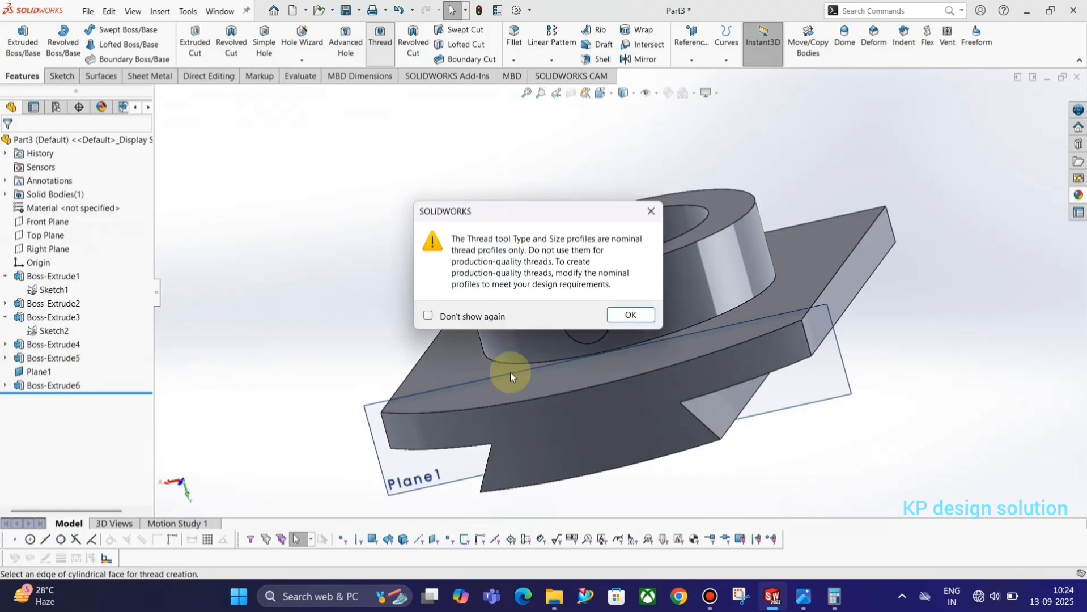
click(616, 317)
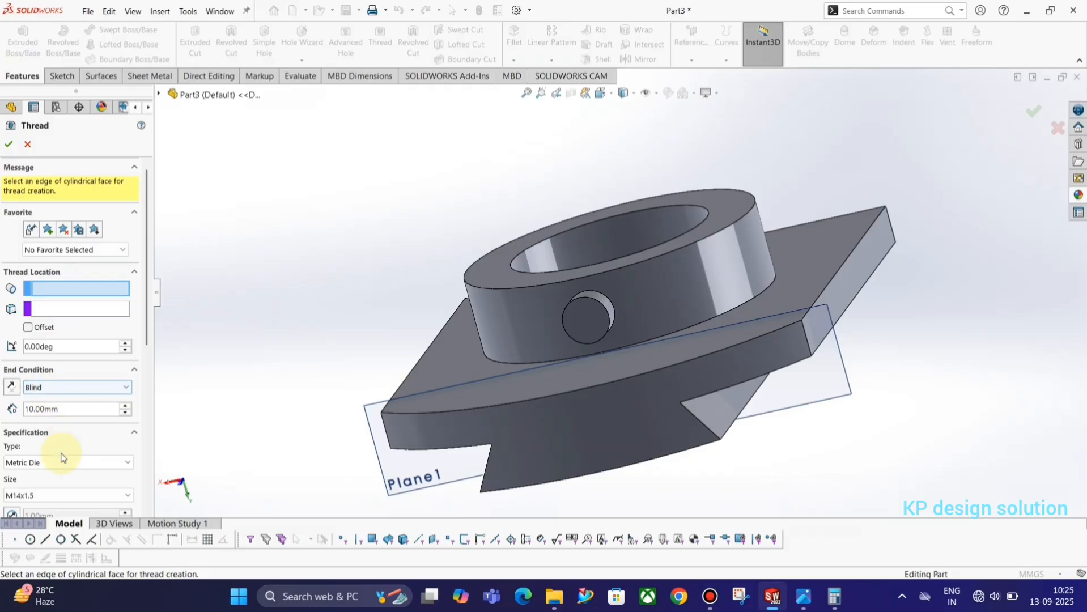
click(147, 396)
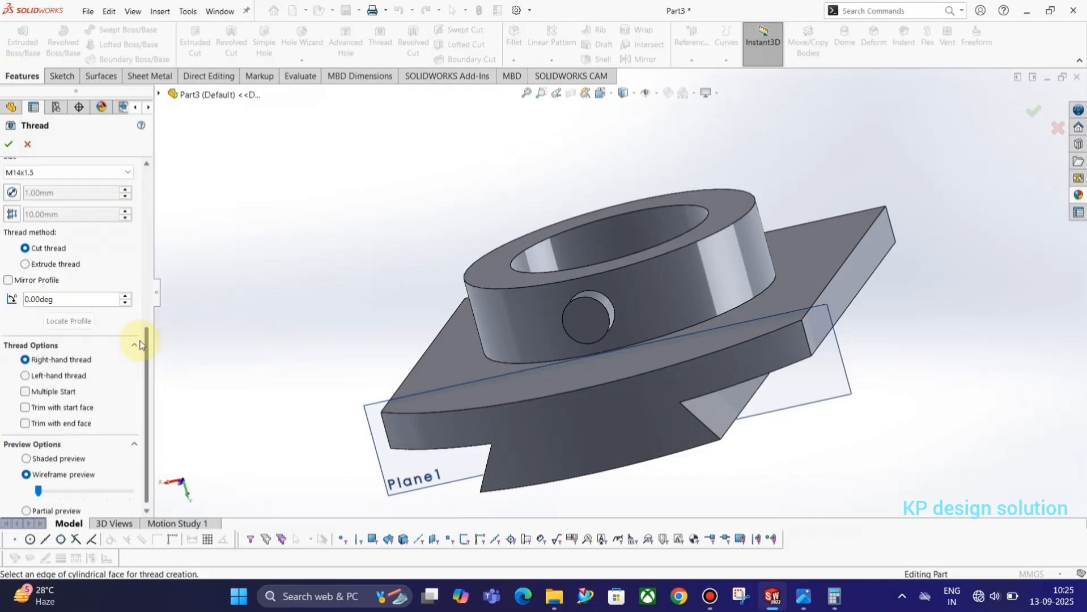
drag(146, 333, 146, 252)
click(51, 357)
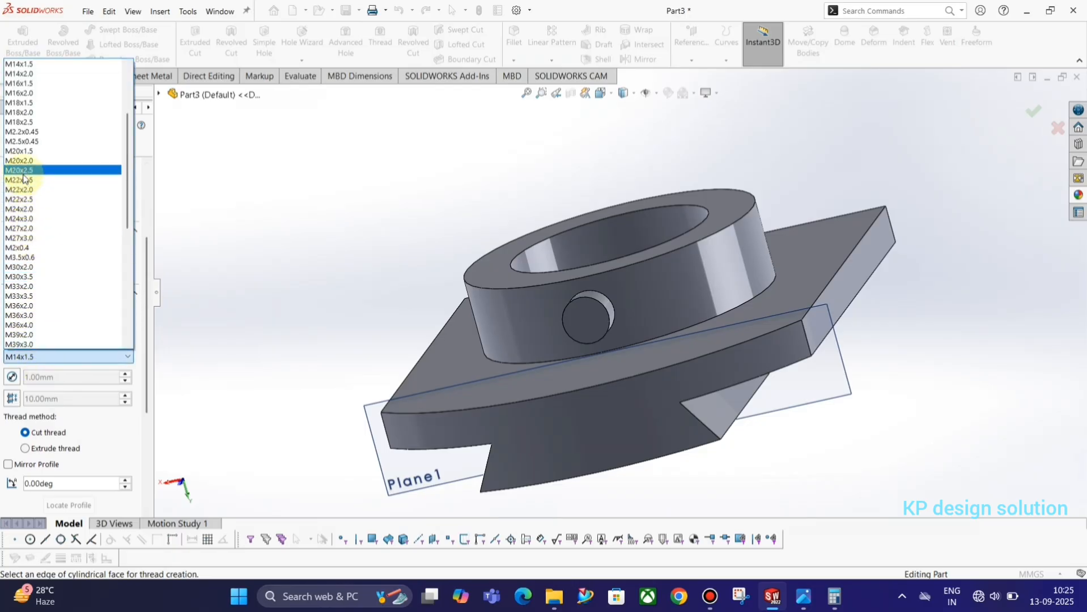
click(24, 162)
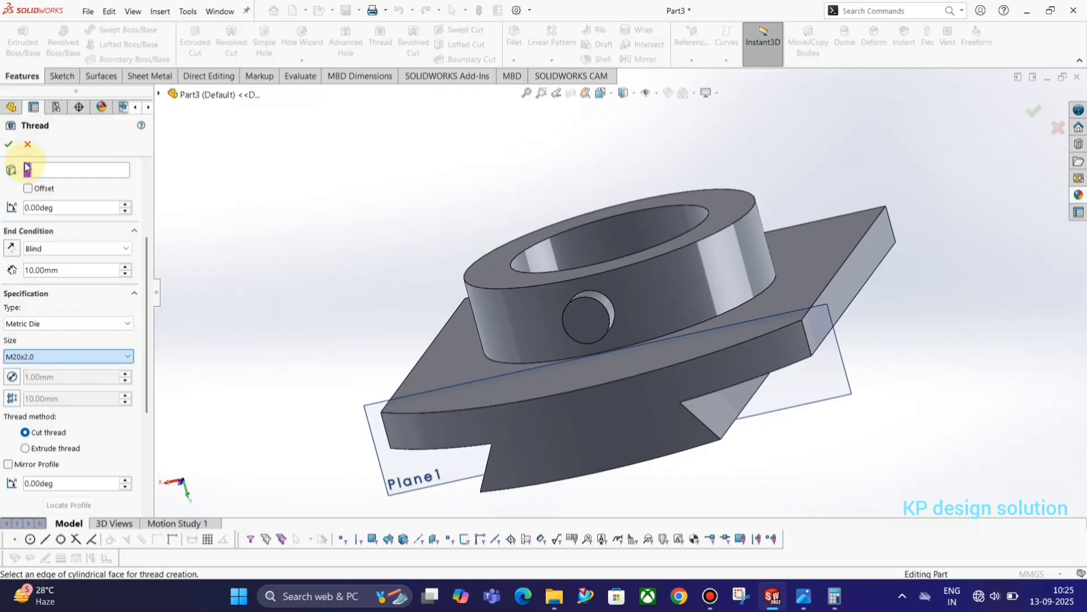
key(alt+Tab)
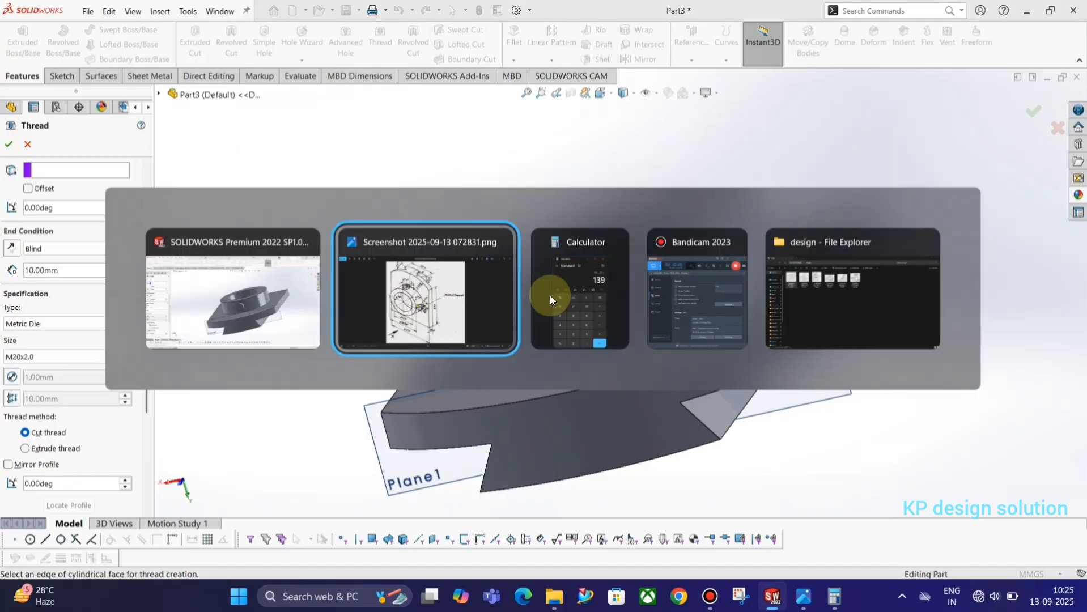
key(alt+Tab)
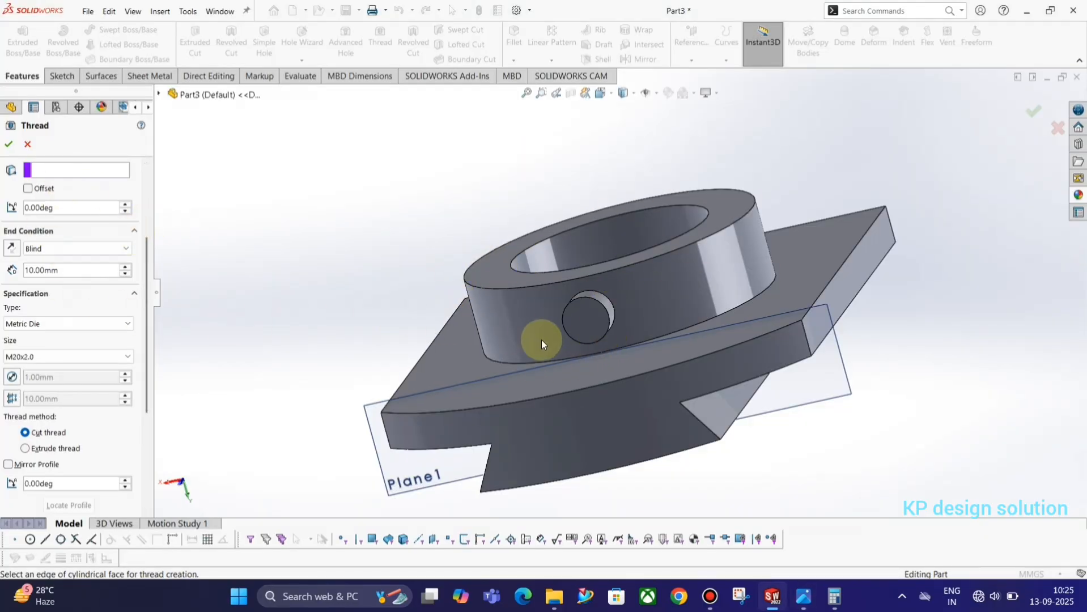
click(585, 325)
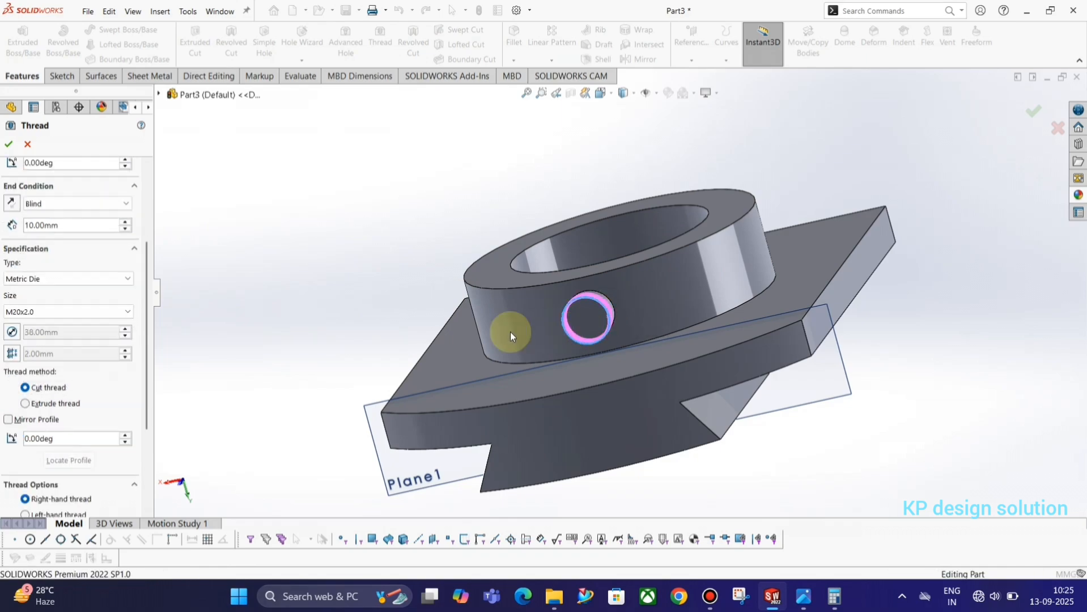
middle_drag(529, 327, 555, 356)
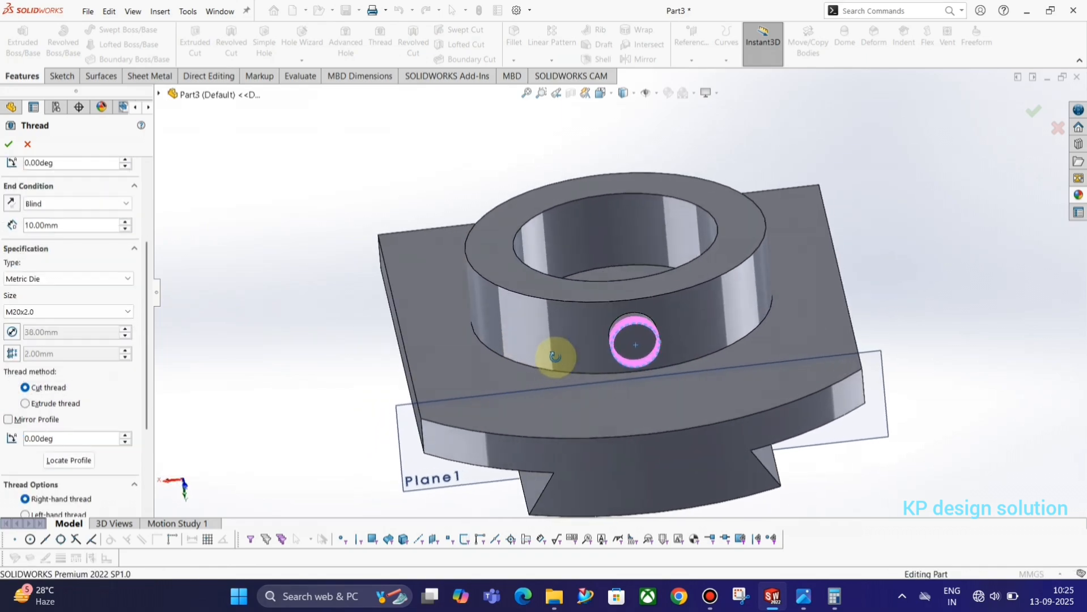
click(28, 145)
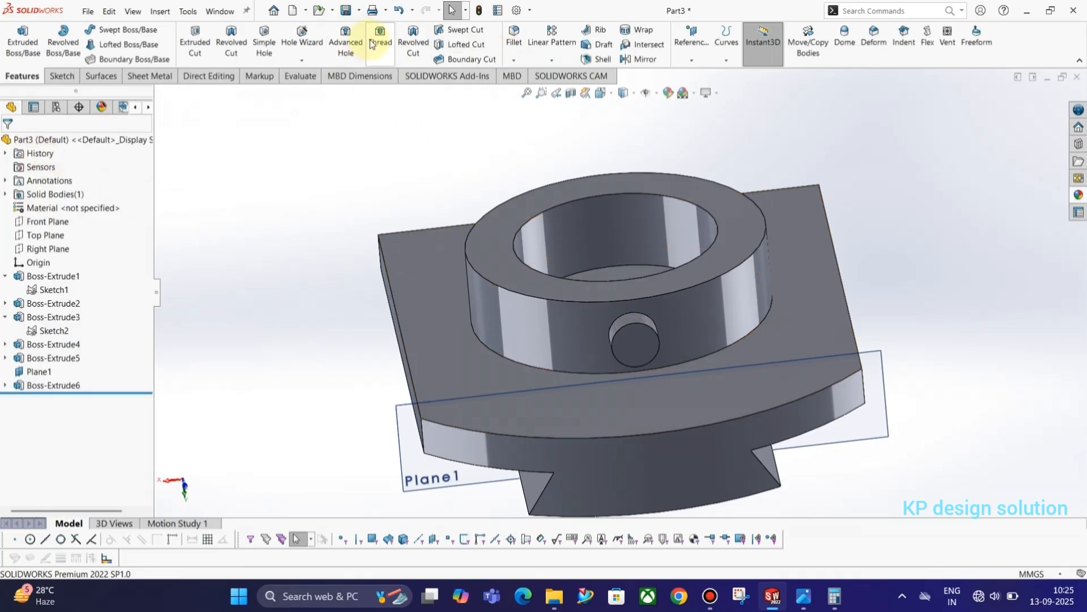
Try to place a 10 mm simple hole with Up To Surface on the small boss's end face.
click(313, 45)
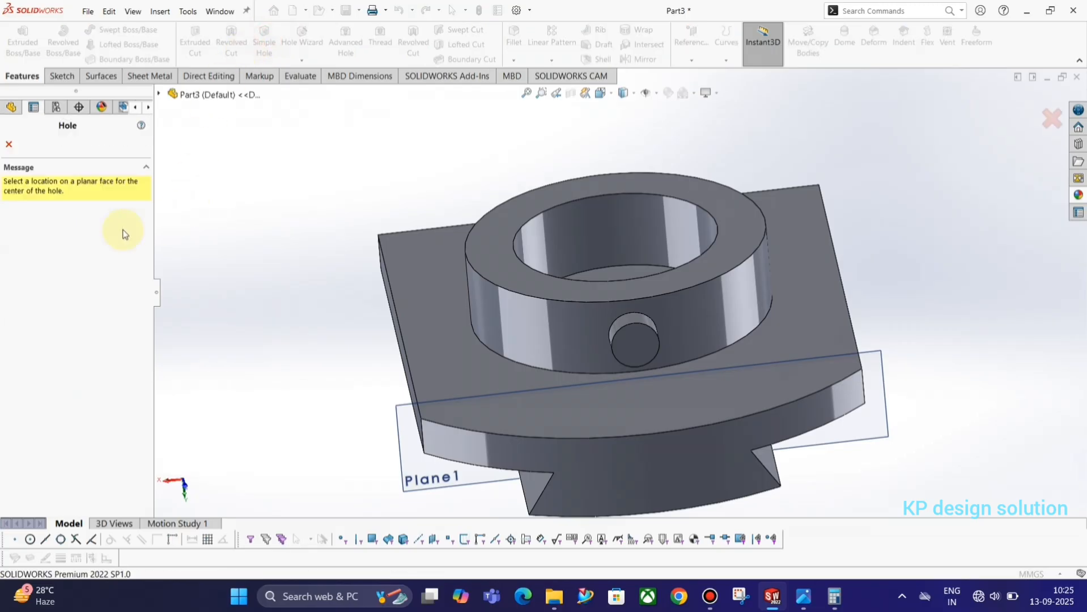
click(641, 339)
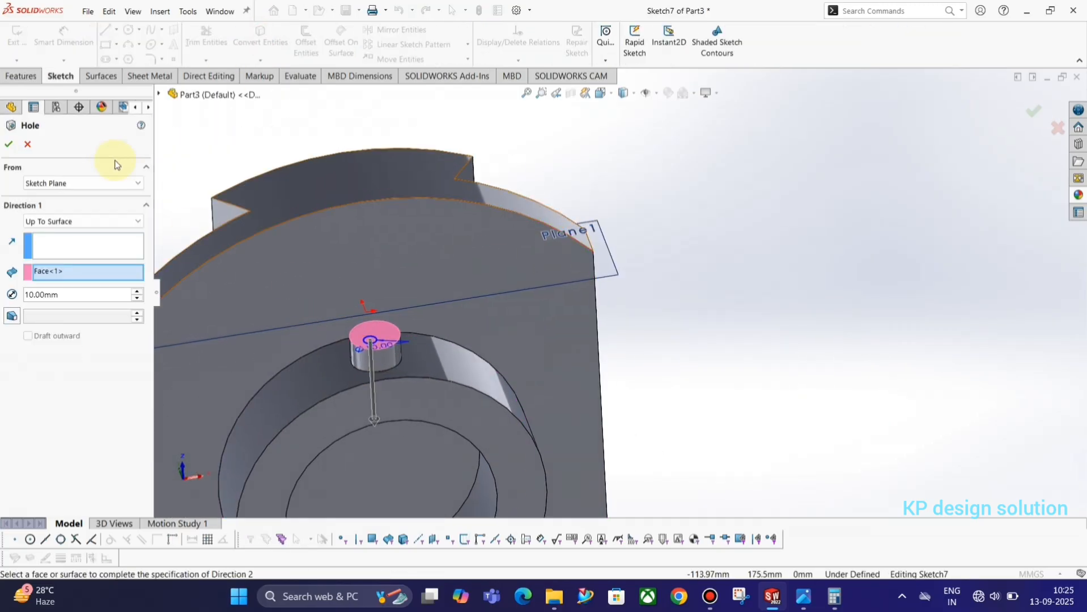
click(9, 144)
Use the Hole Wizard to cut an ISO dowel hole with a custom 20 mm diameter at the centre of the small boss's end face.
click(300, 35)
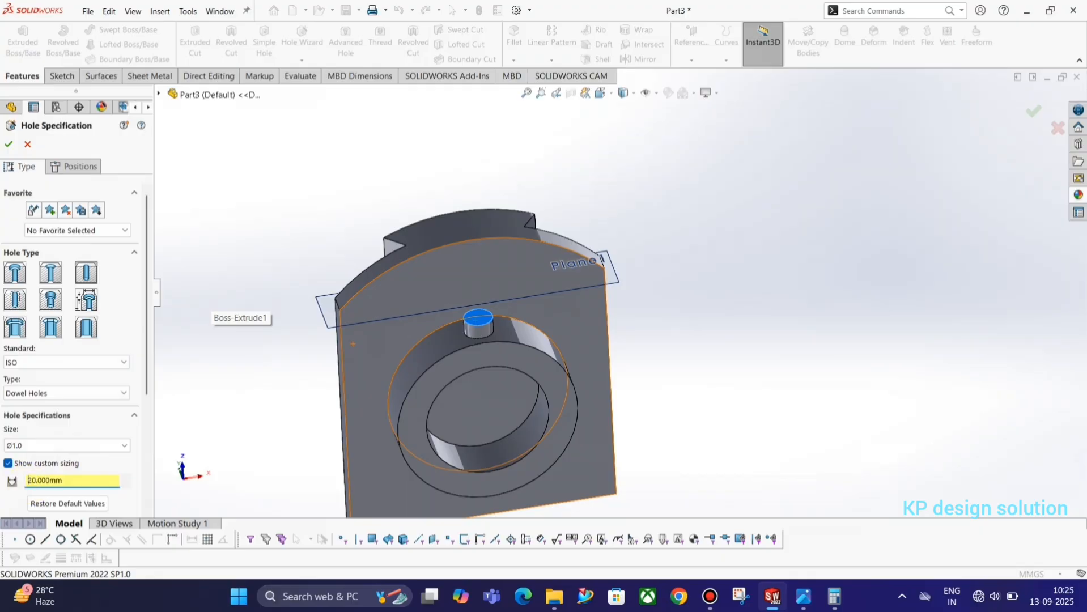
scroll(492, 319, down, 6)
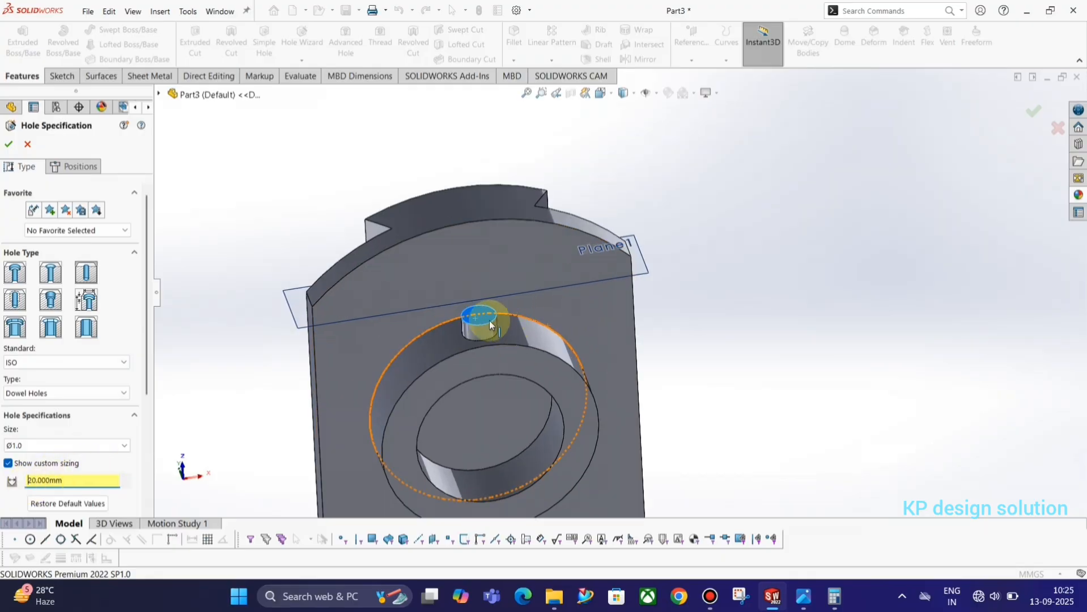
middle_drag(504, 343, 572, 381)
scroll(620, 360, down, 3)
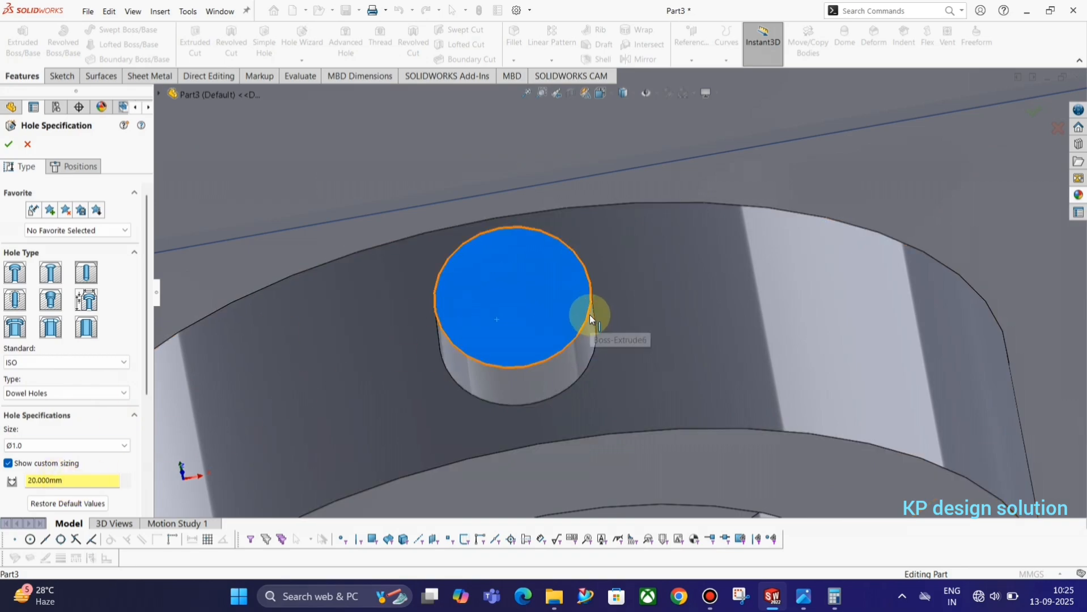
click(74, 166)
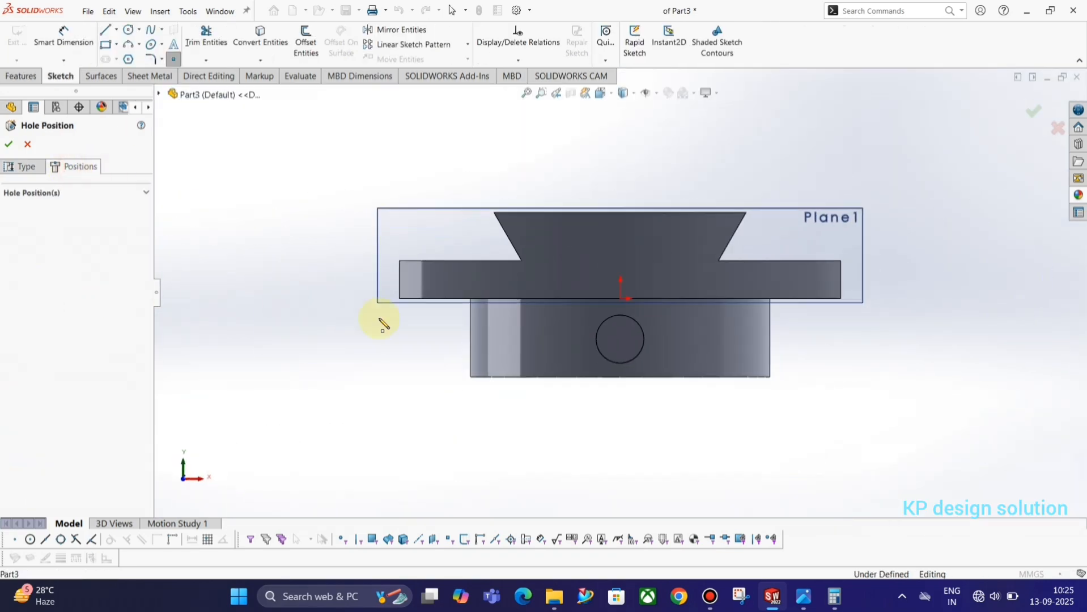
scroll(617, 329, down, 4)
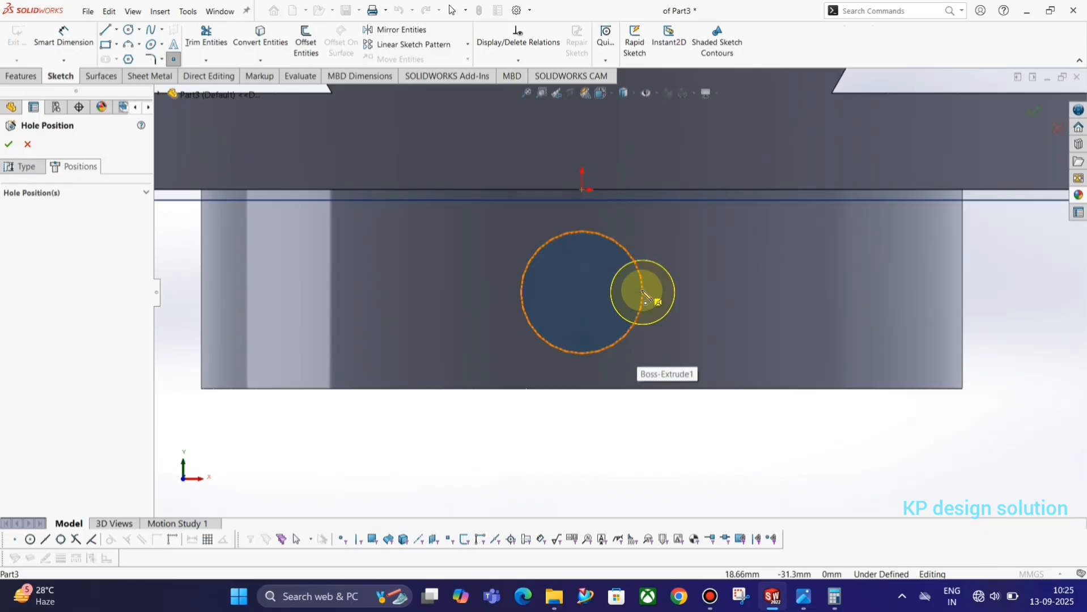
click(582, 293)
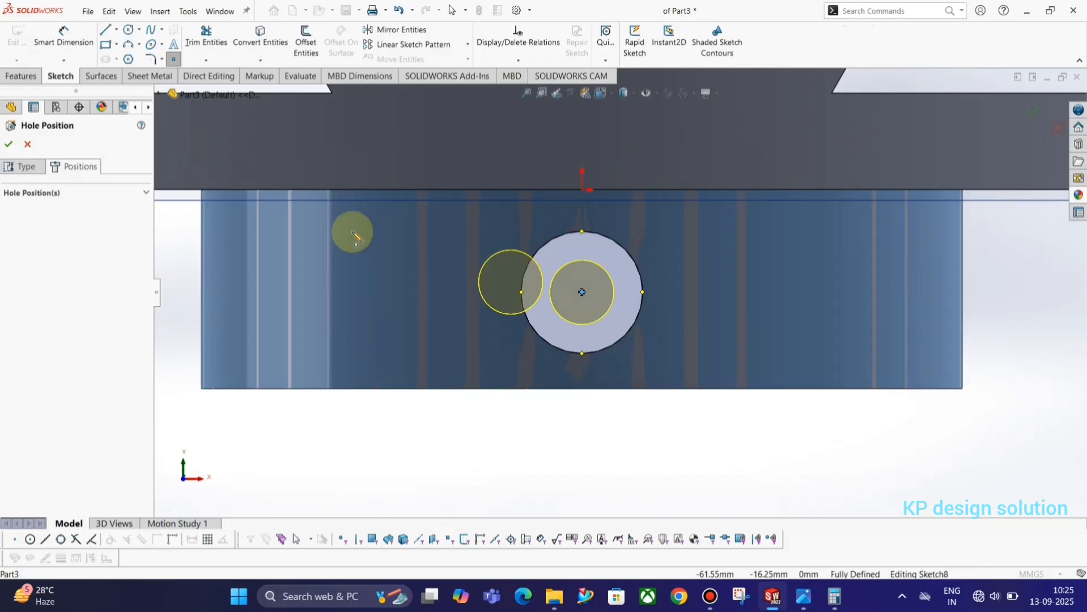
click(11, 145)
scroll(688, 479, up, 3)
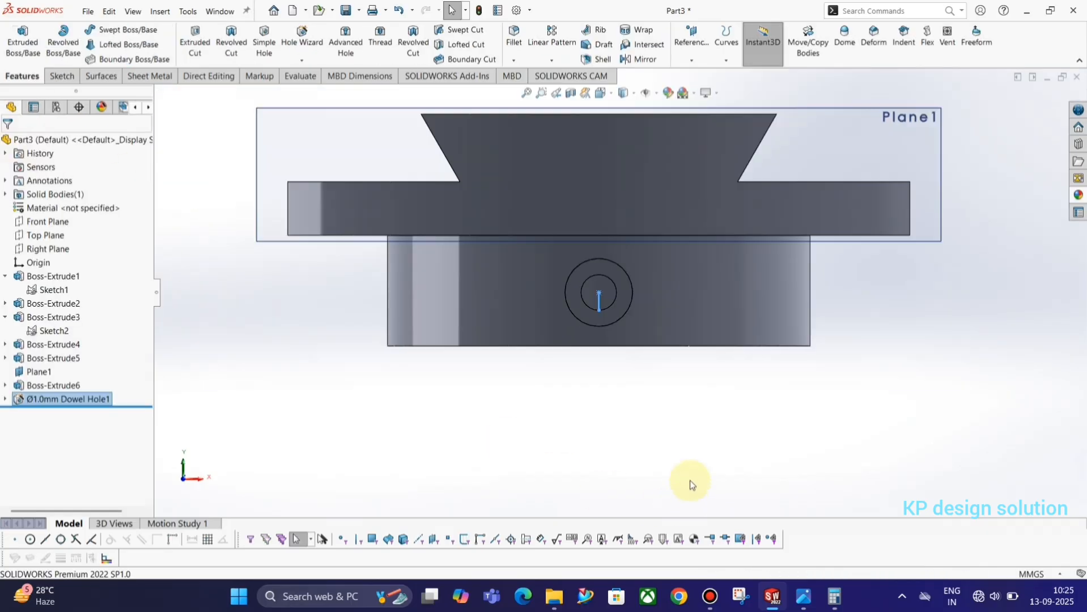
Start a Metric Die thread of size M20x2.0 on the hole's circular edge at the small boss's end face.
middle_drag(690, 480, 861, 233)
scroll(636, 160, down, 4)
middle_drag(636, 160, 644, 291)
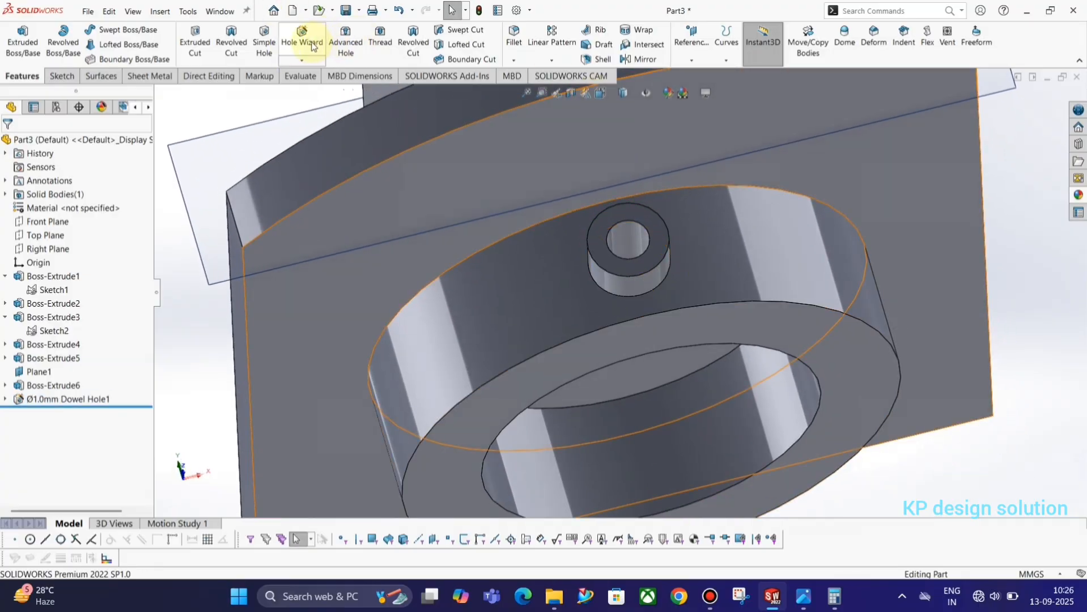
click(379, 40)
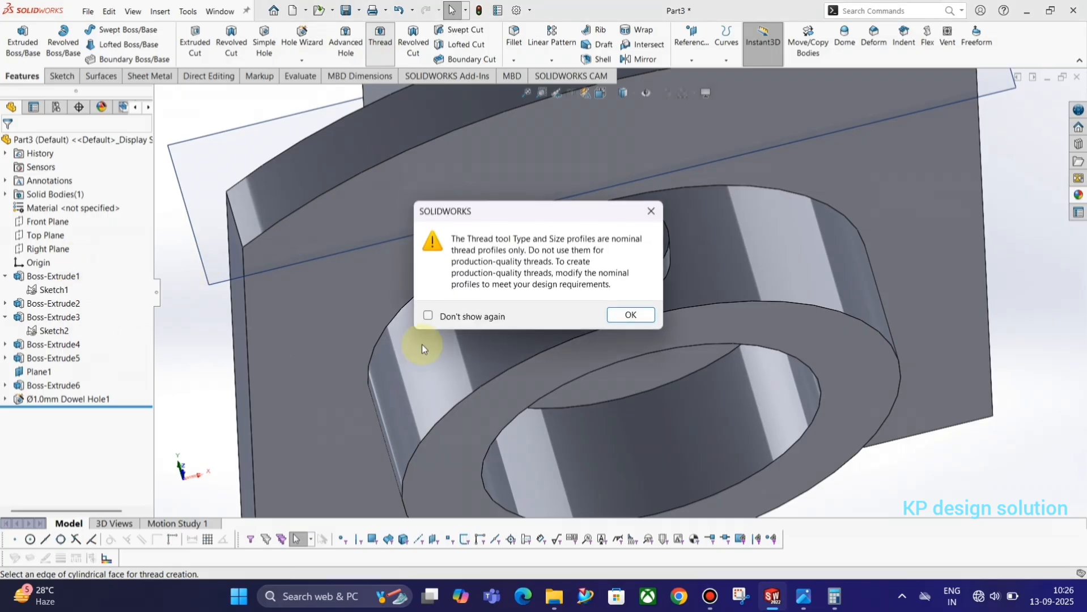
click(641, 319)
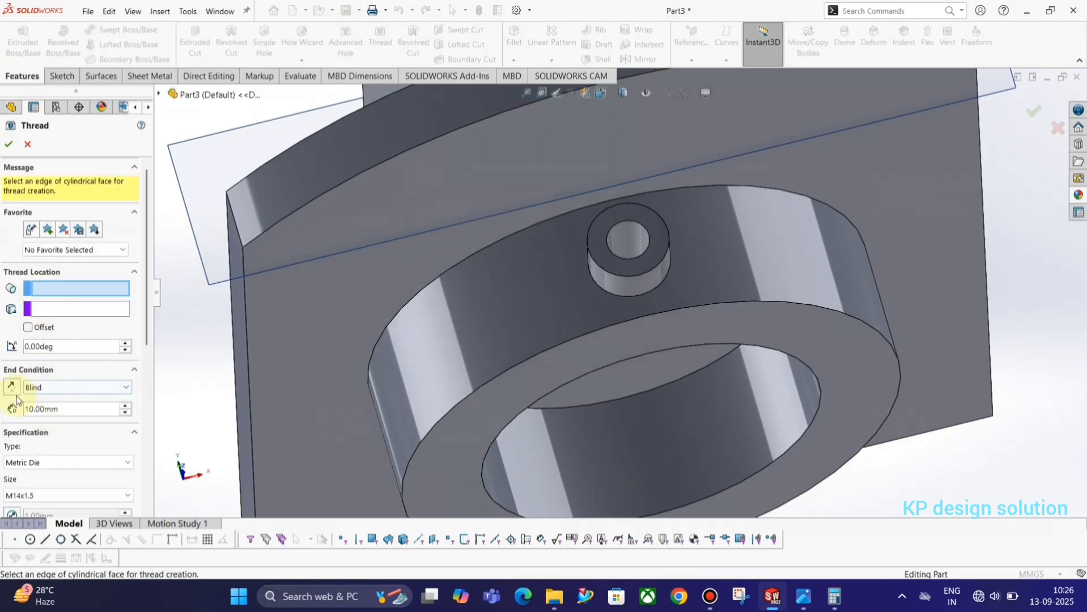
click(40, 493)
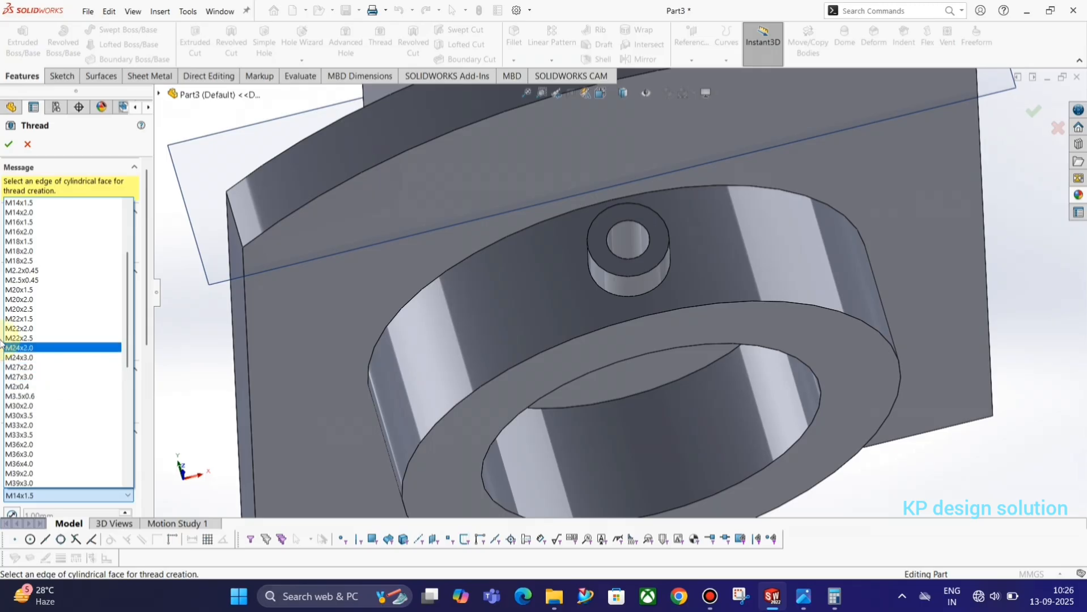
click(32, 299)
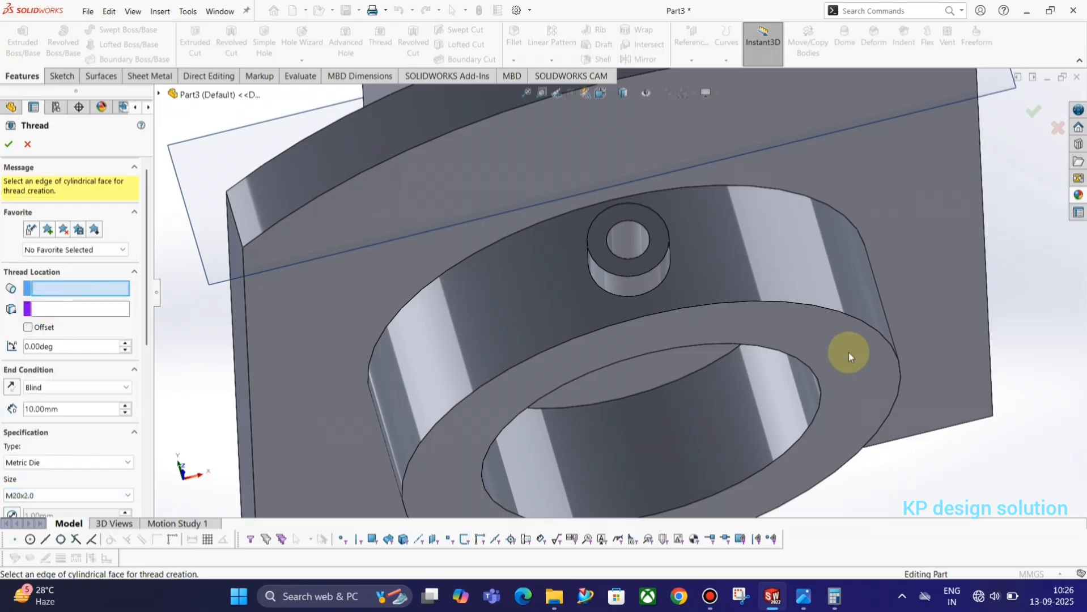
click(649, 233)
middle_drag(662, 384, 618, 272)
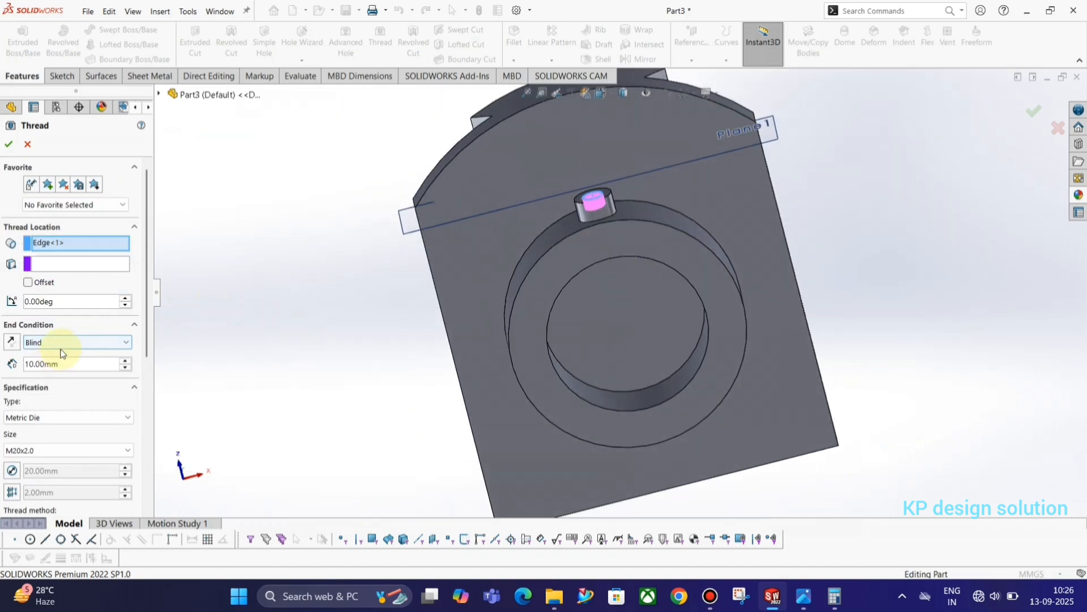
Set the thread's end condition to Blind with a depth of 70 mm.
click(104, 344)
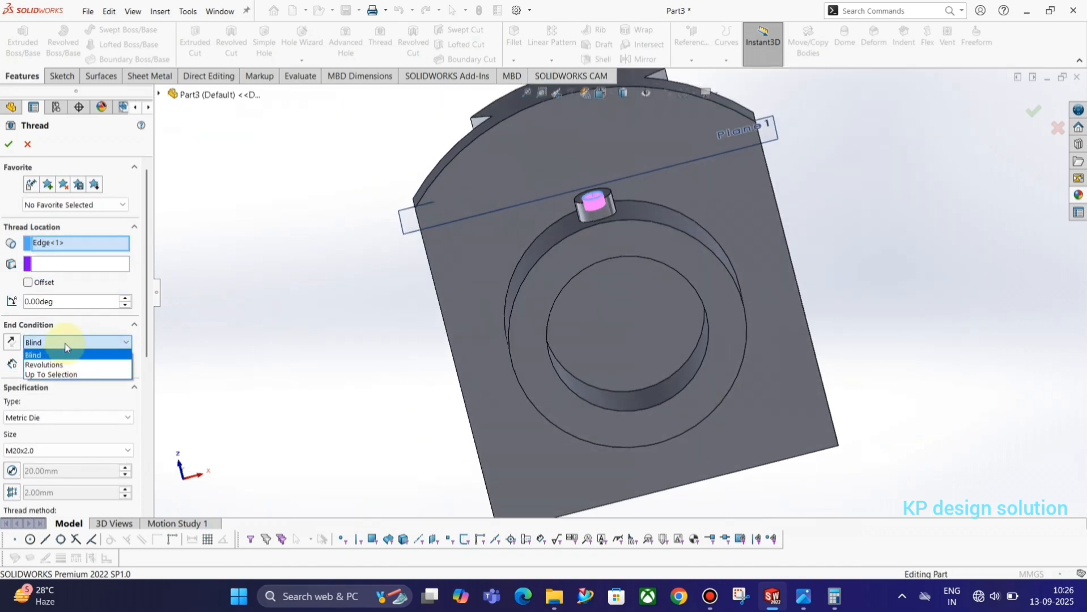
click(67, 355)
click(126, 364)
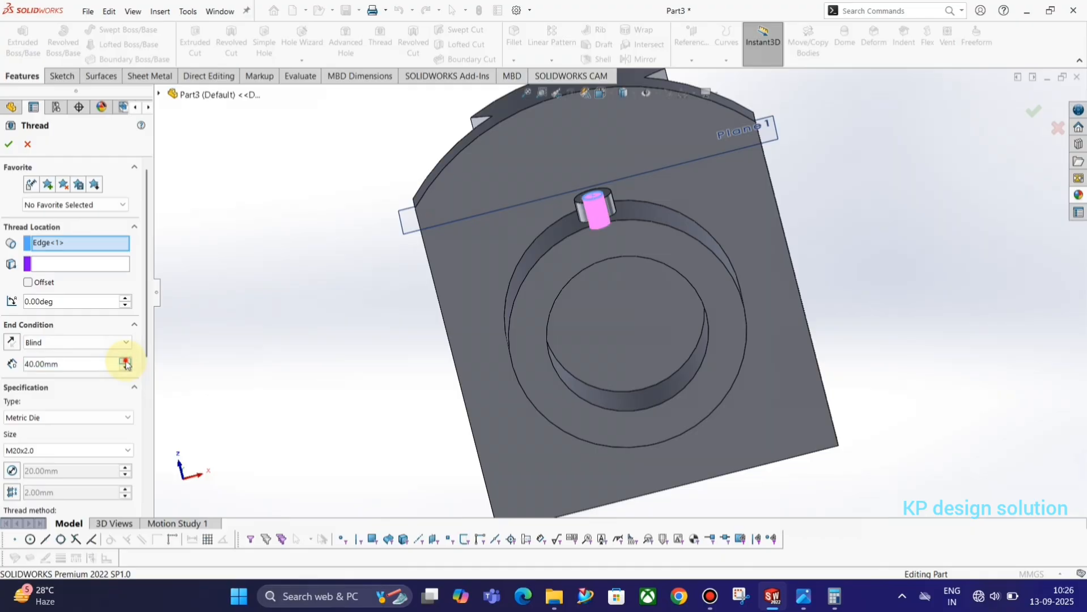
click(125, 360)
middle_drag(483, 264, 471, 200)
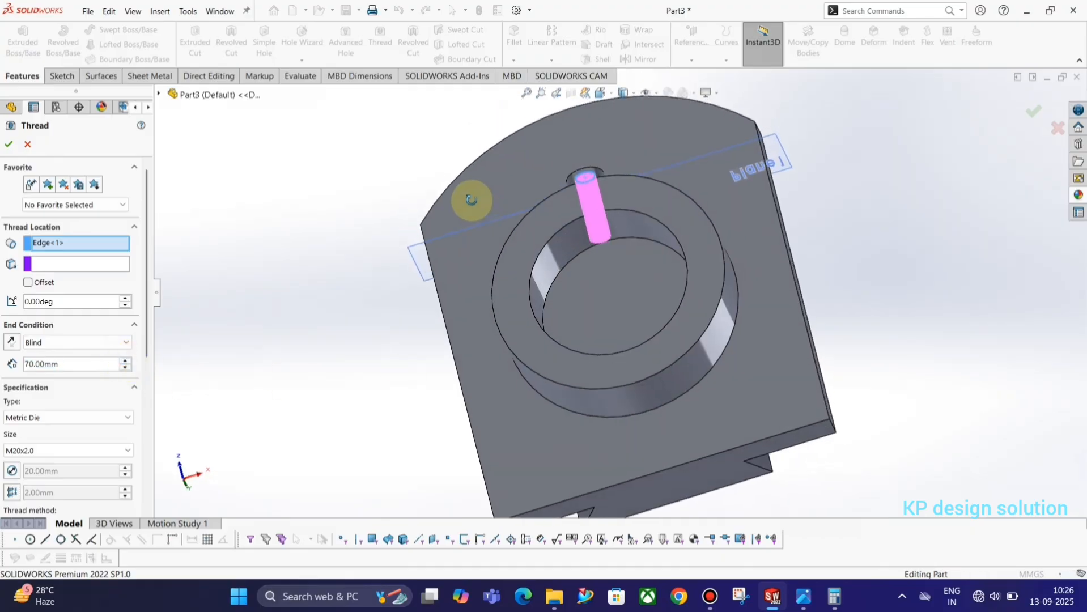
Try to cut the thread using the Revolutions end condition with 35 revolutions.
click(89, 343)
click(68, 362)
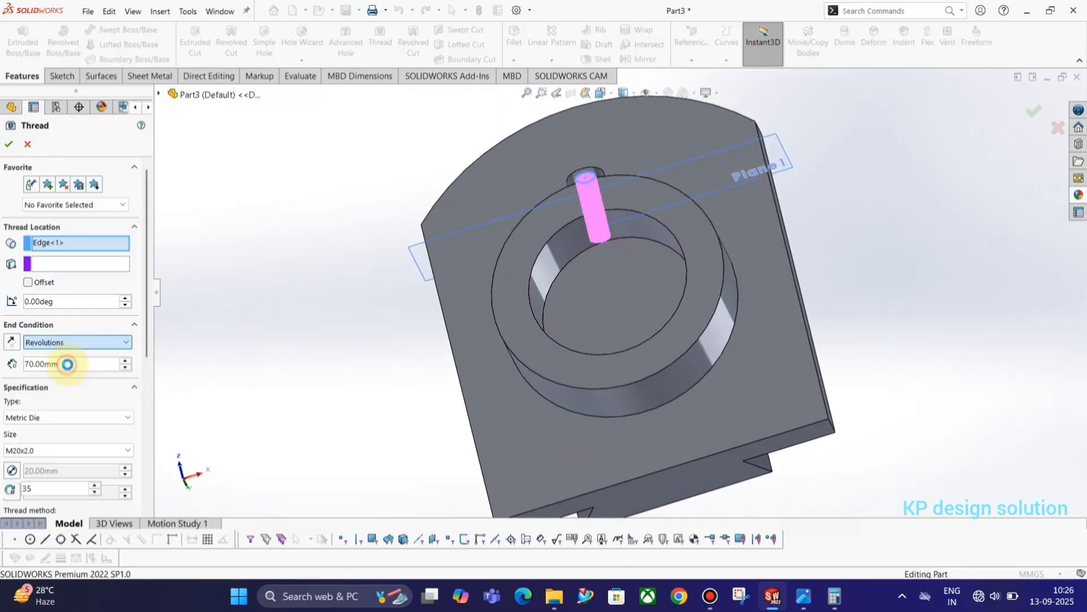
click(70, 343)
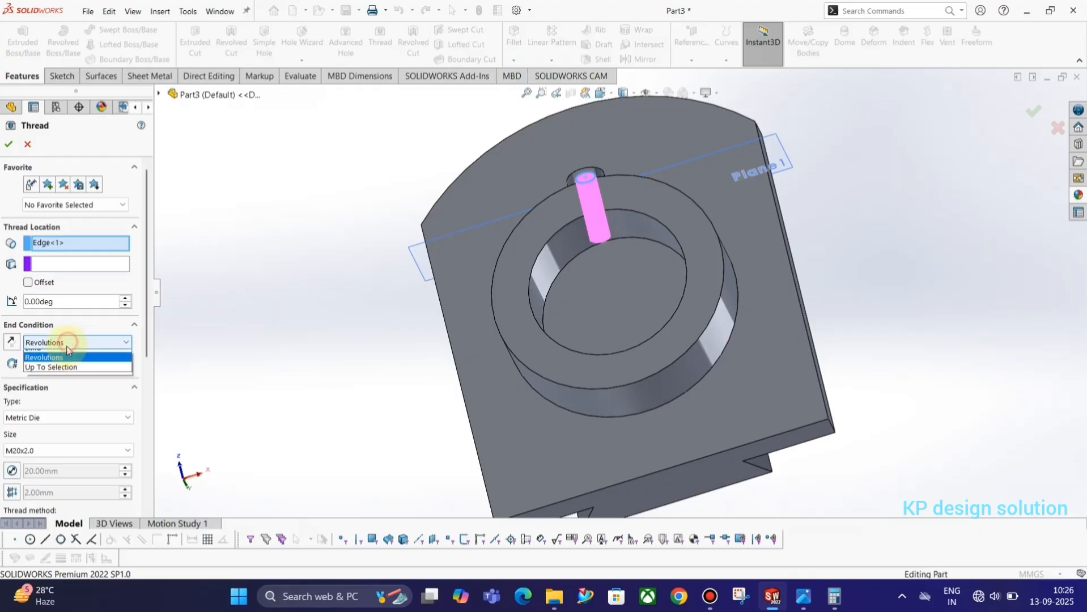
click(66, 356)
click(66, 344)
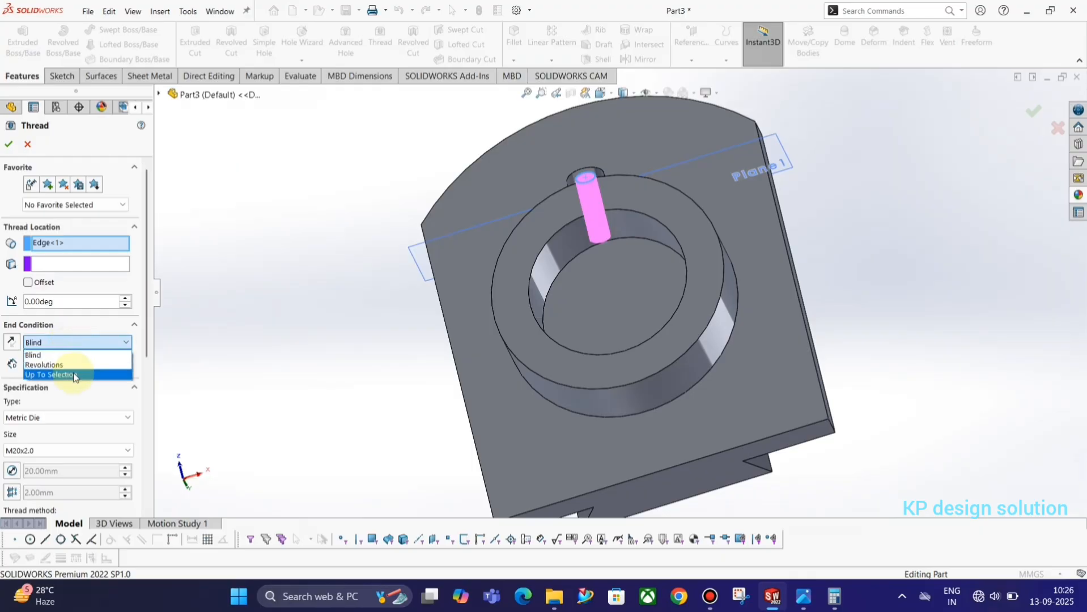
click(65, 355)
click(56, 343)
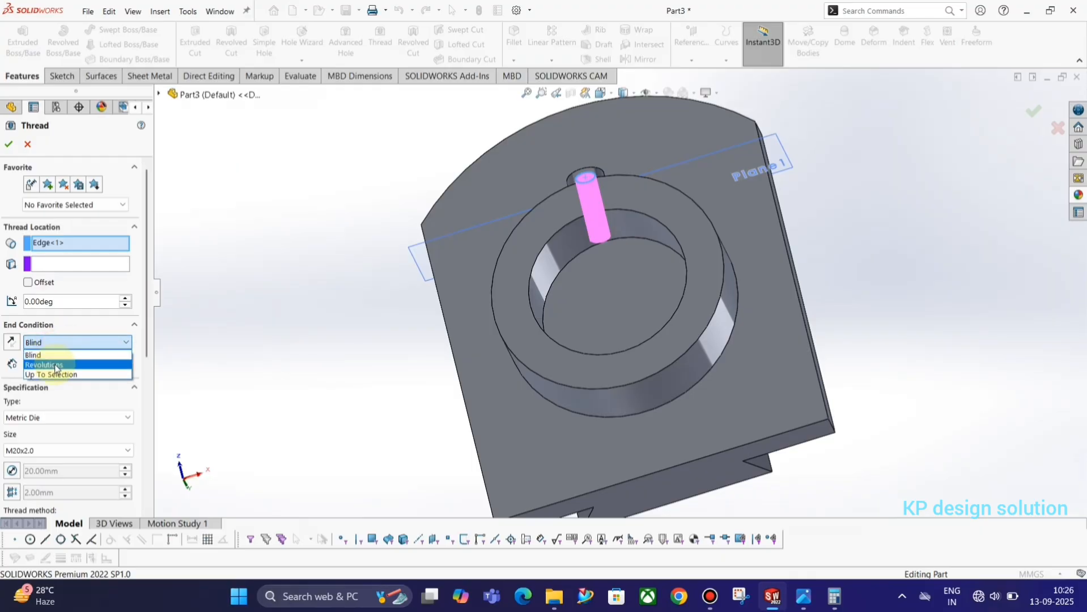
click(51, 357)
middle_drag(680, 254, 632, 233)
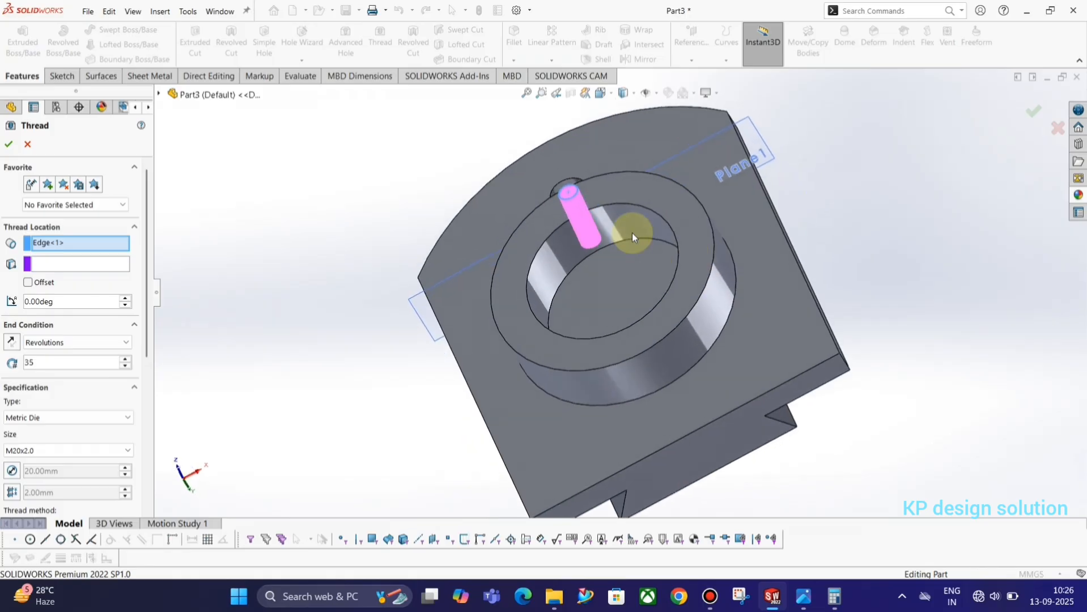
click(9, 144)
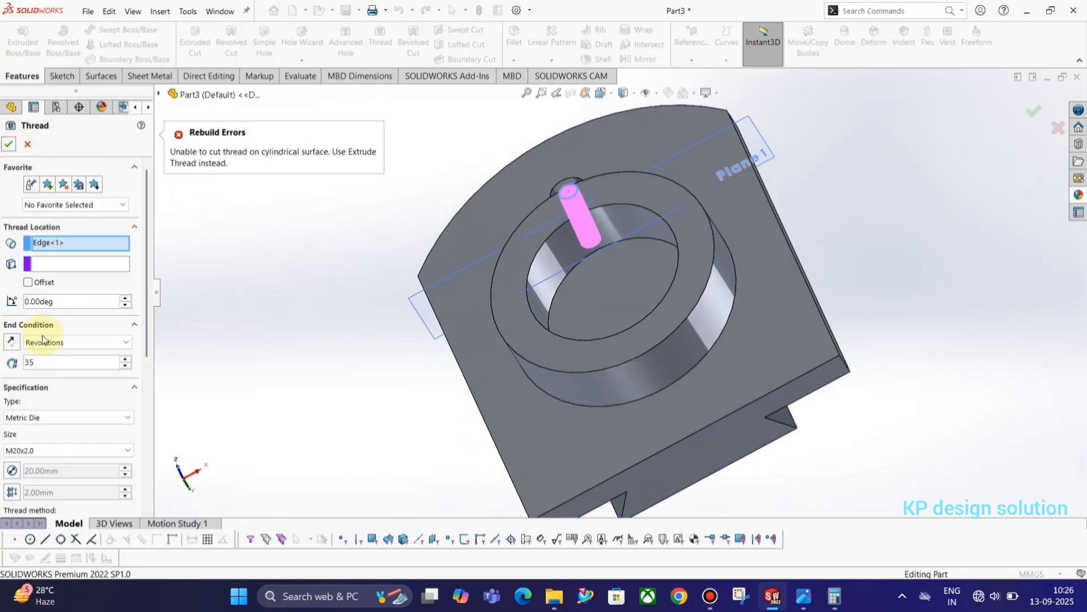
Change the thread's end condition to Up To Selection and try to end it at the hole's opening inside the ring boss's bore.
click(42, 340)
click(41, 354)
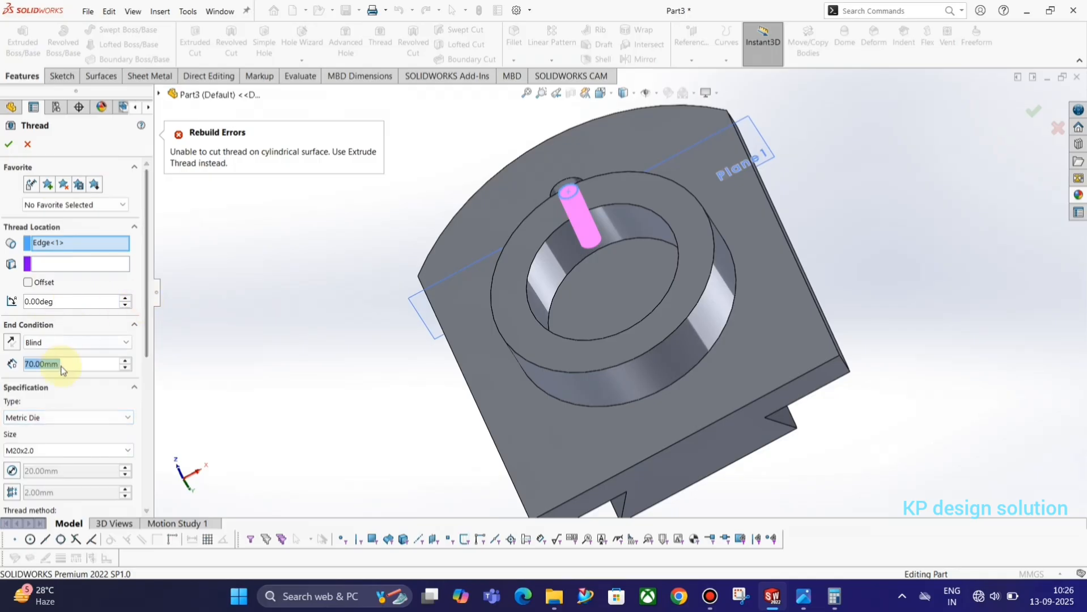
click(74, 343)
click(42, 377)
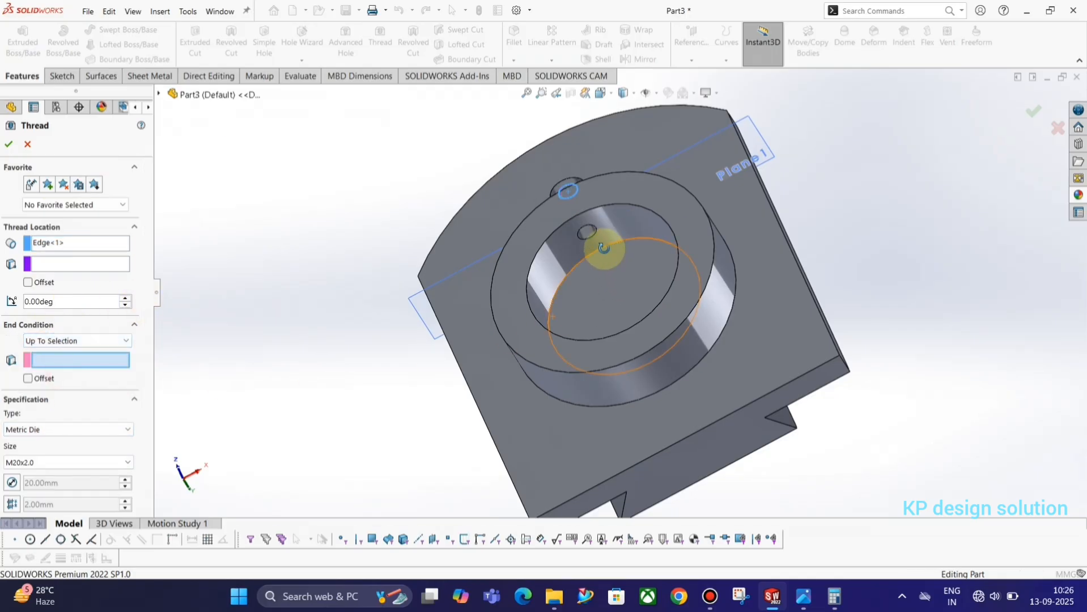
middle_drag(603, 248, 608, 226)
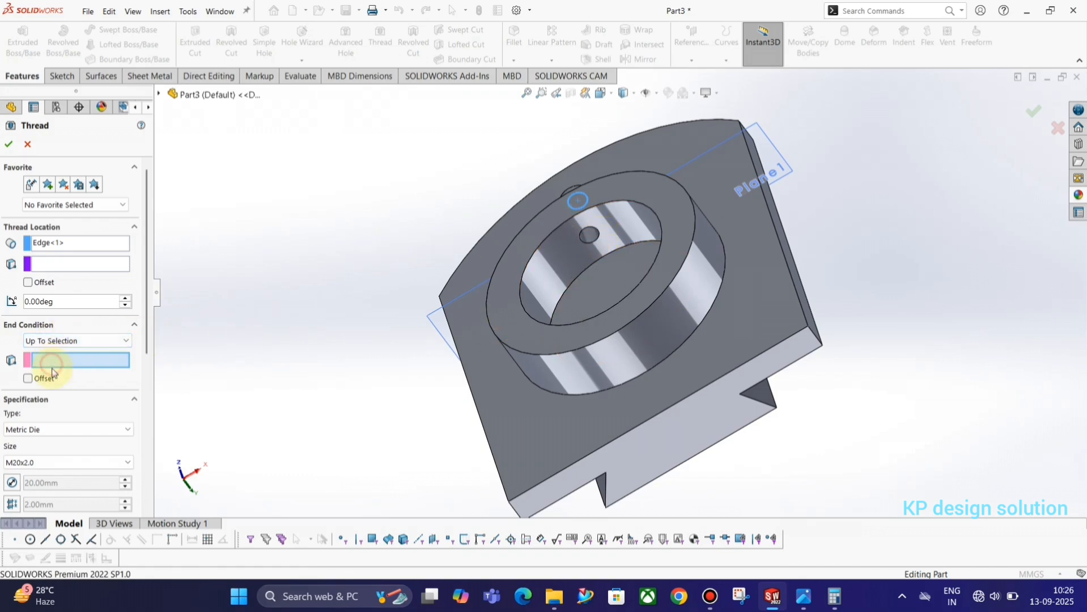
click(598, 232)
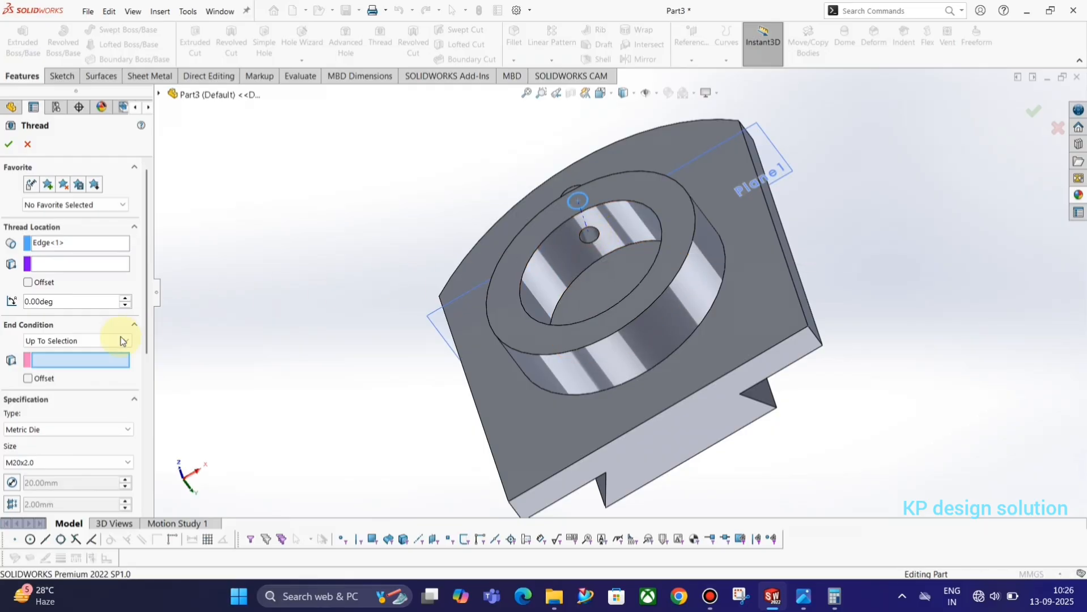
click(41, 342)
click(82, 363)
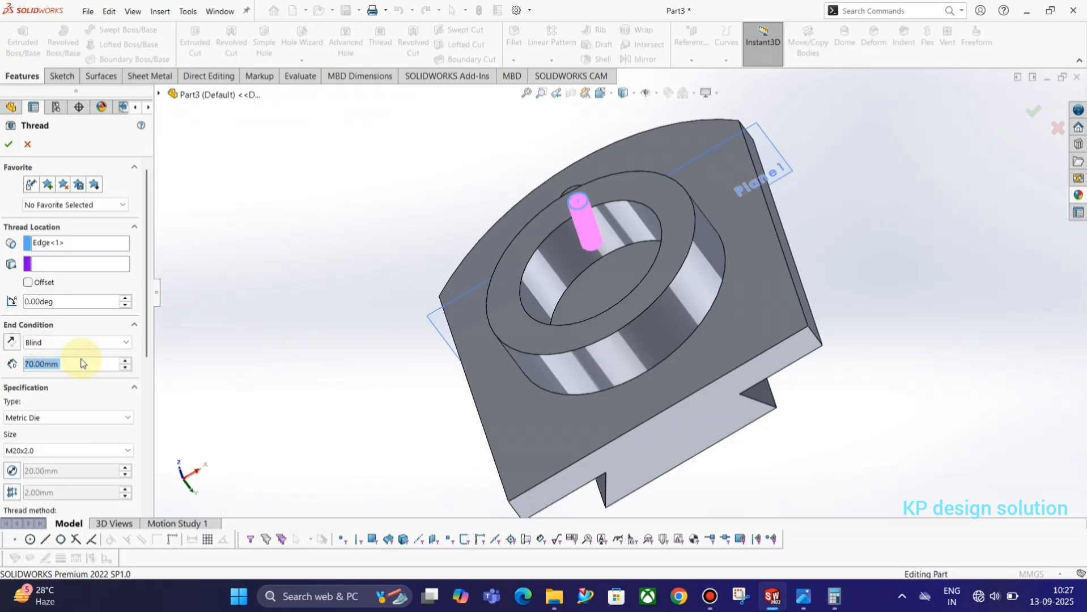
click(82, 342)
click(68, 376)
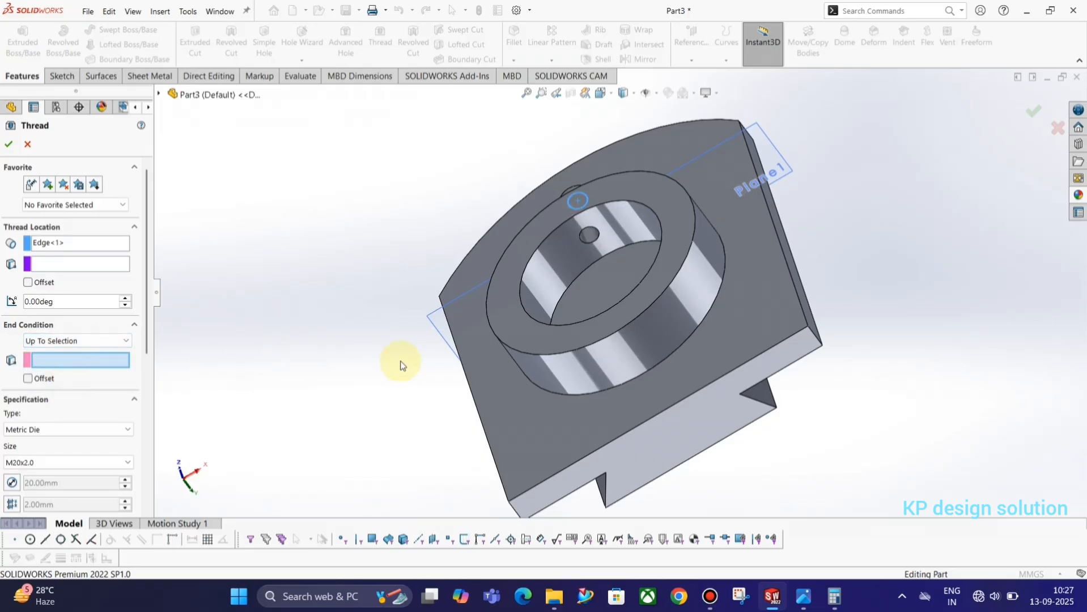
Try the plate's flat dovetailed end face as the thread's end reference, and remove that face from the selection.
middle_drag(612, 318, 668, 344)
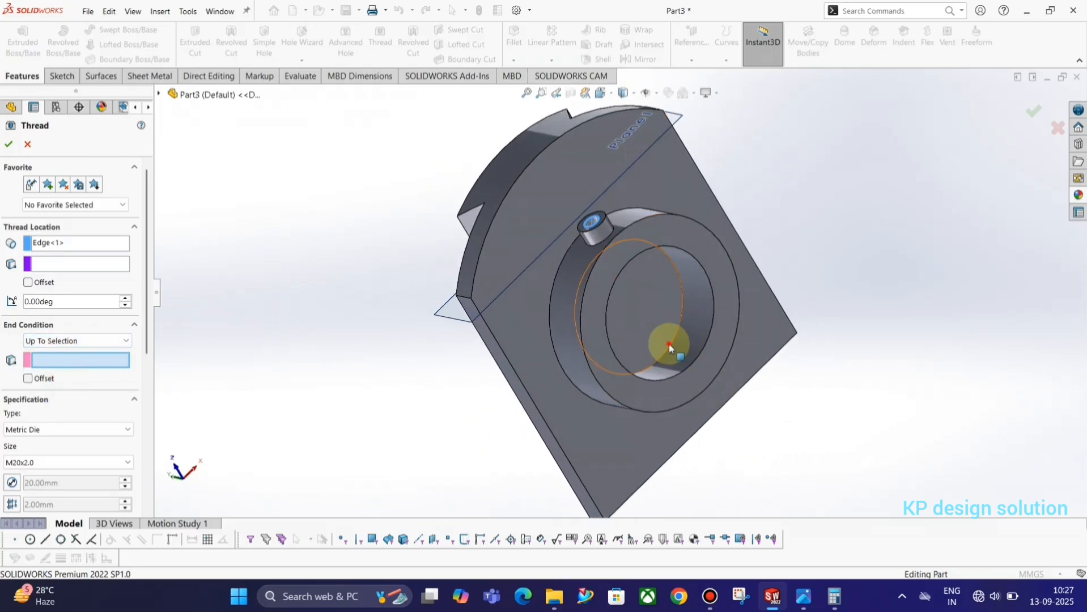
click(700, 359)
middle_drag(767, 408, 673, 348)
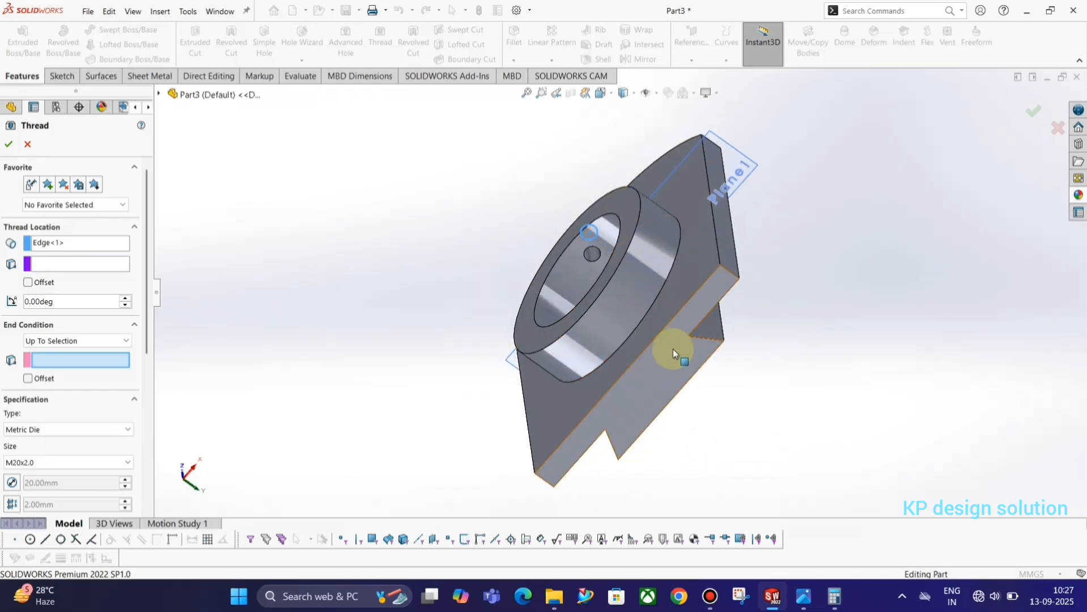
middle_drag(553, 258, 289, 320)
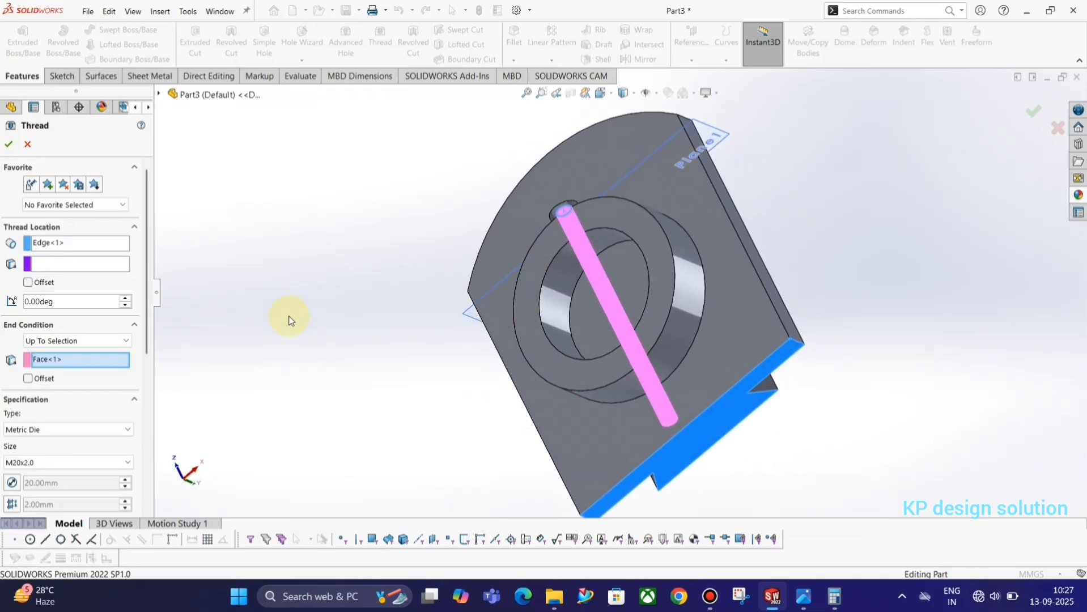
right_click(57, 361)
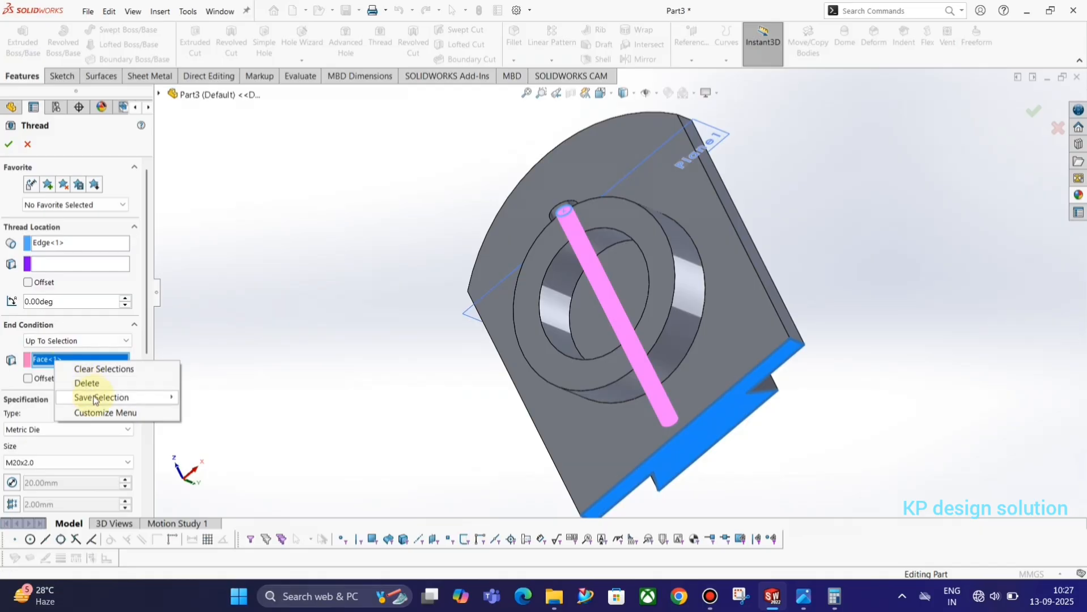
click(86, 383)
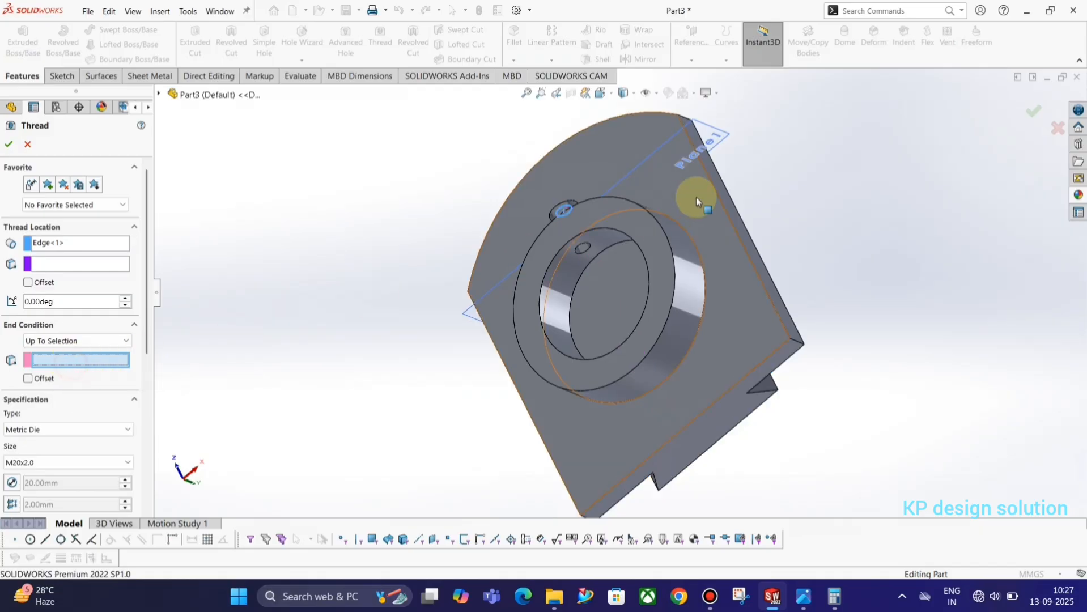
Try the hole's opening edge inside the ring boss's bore as the thread's end reference, and return the end condition to Blind.
scroll(584, 257, down, 6)
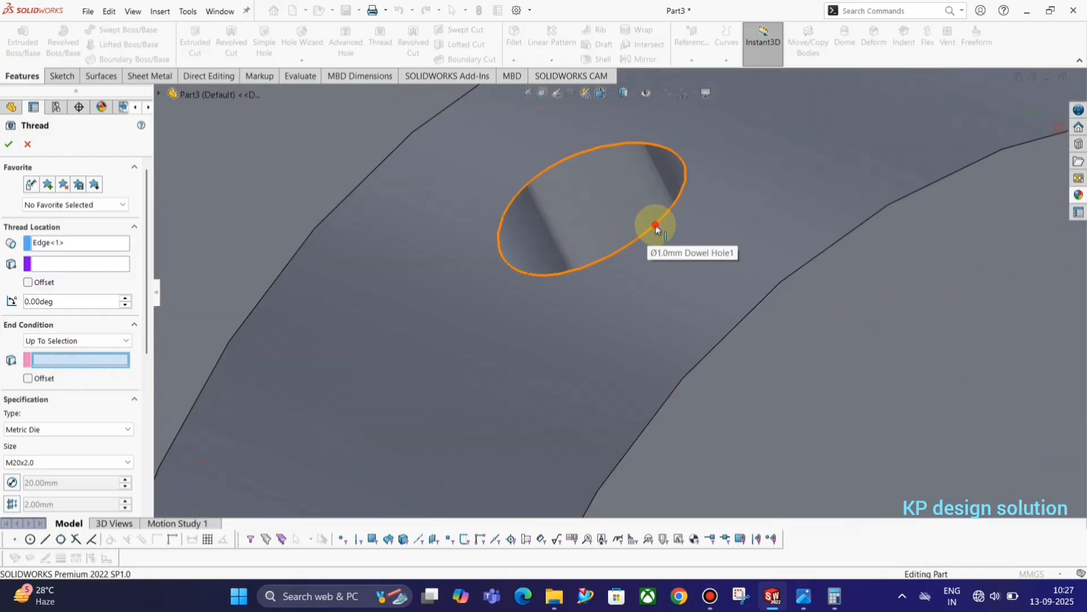
click(656, 226)
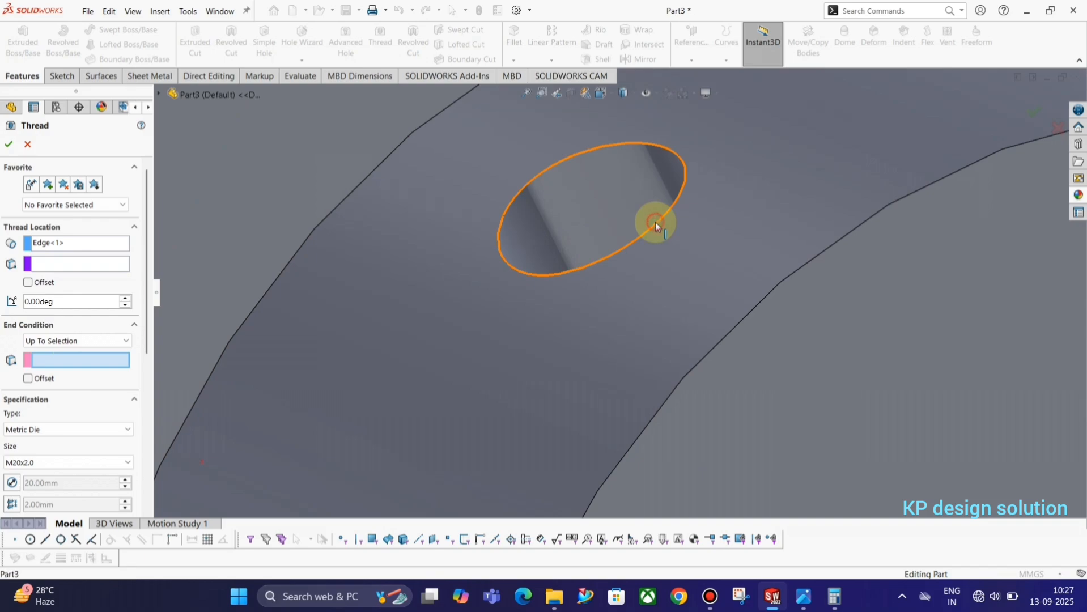
click(37, 342)
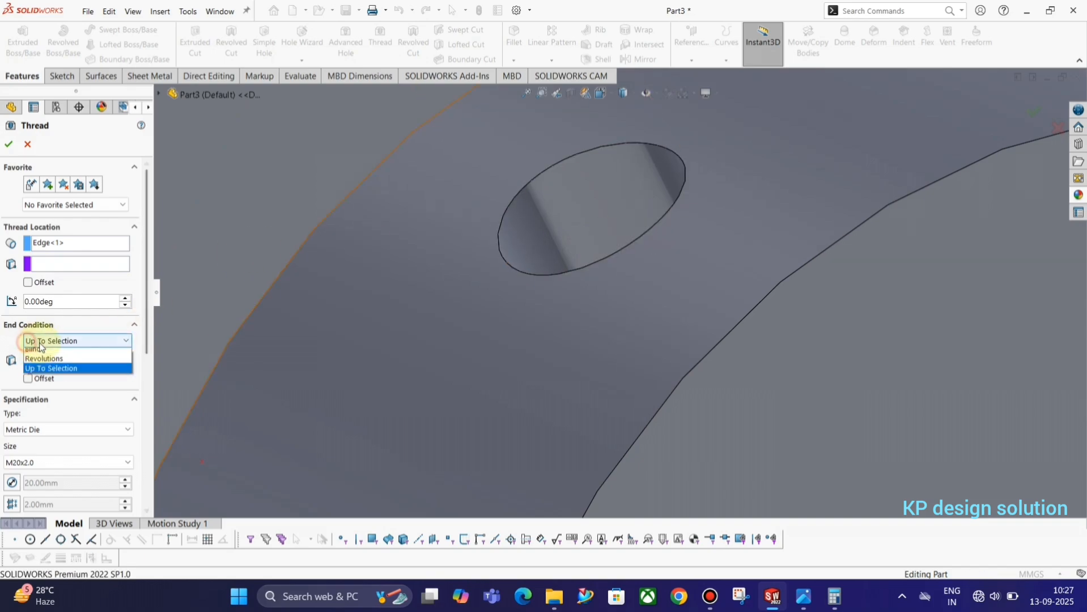
click(36, 348)
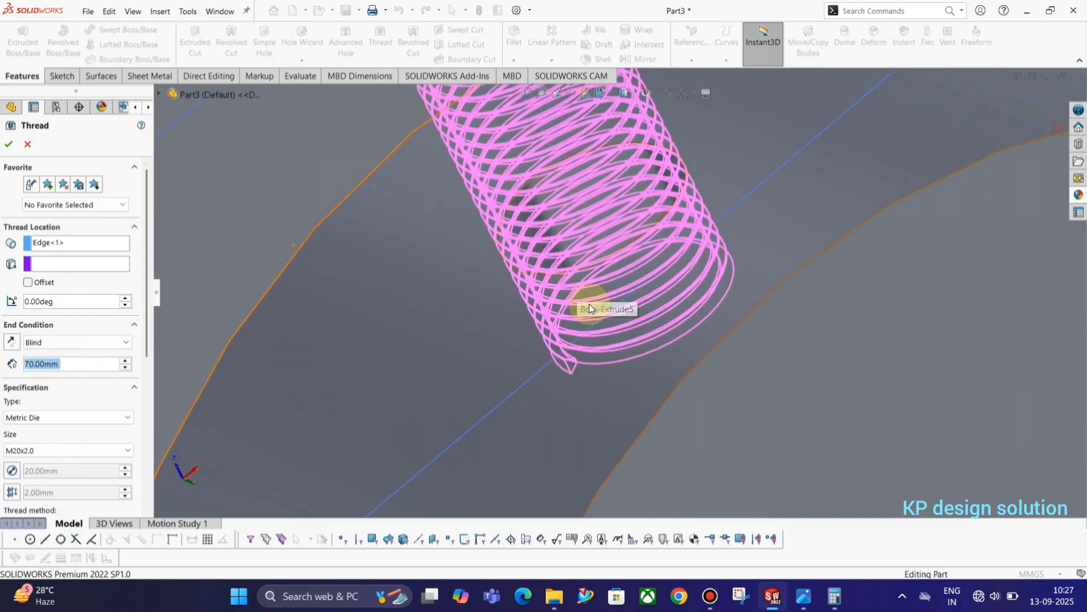
Try to cut the thread with blind depths of 70 mm and 80 mm.
click(8, 145)
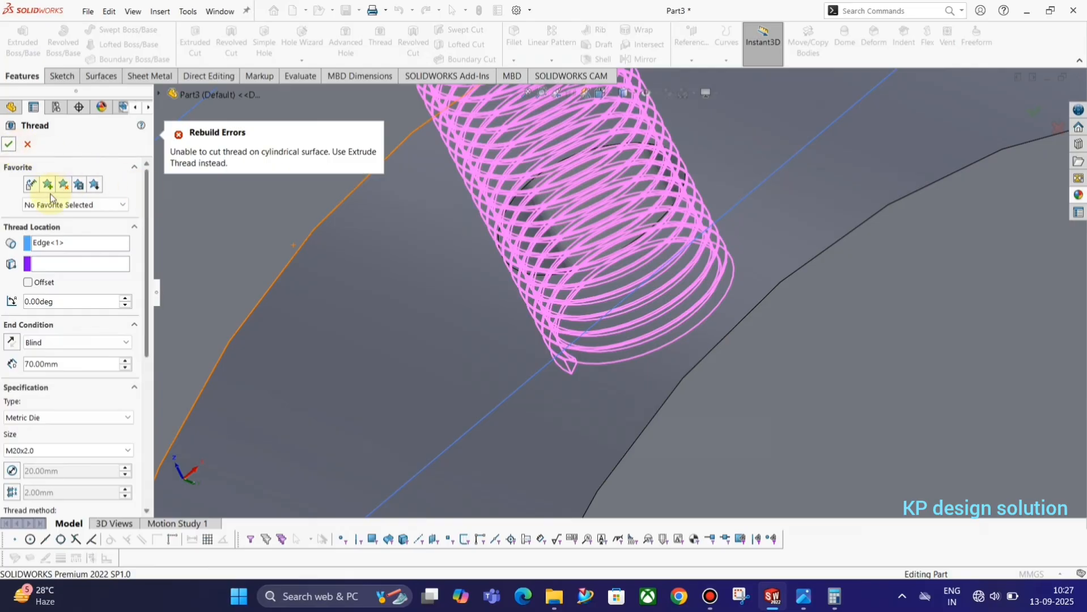
click(126, 361)
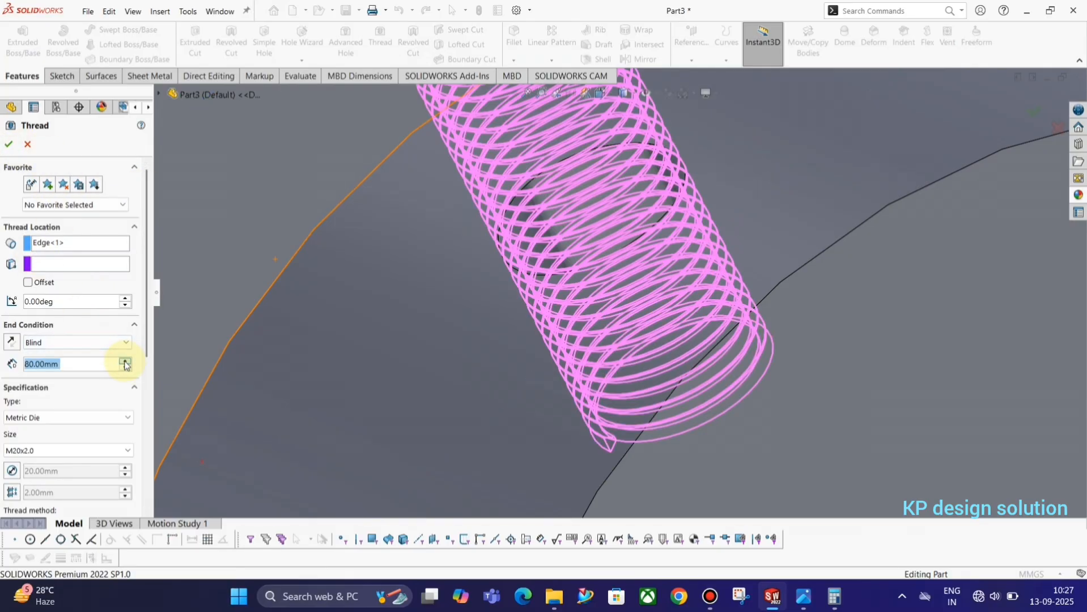
click(9, 145)
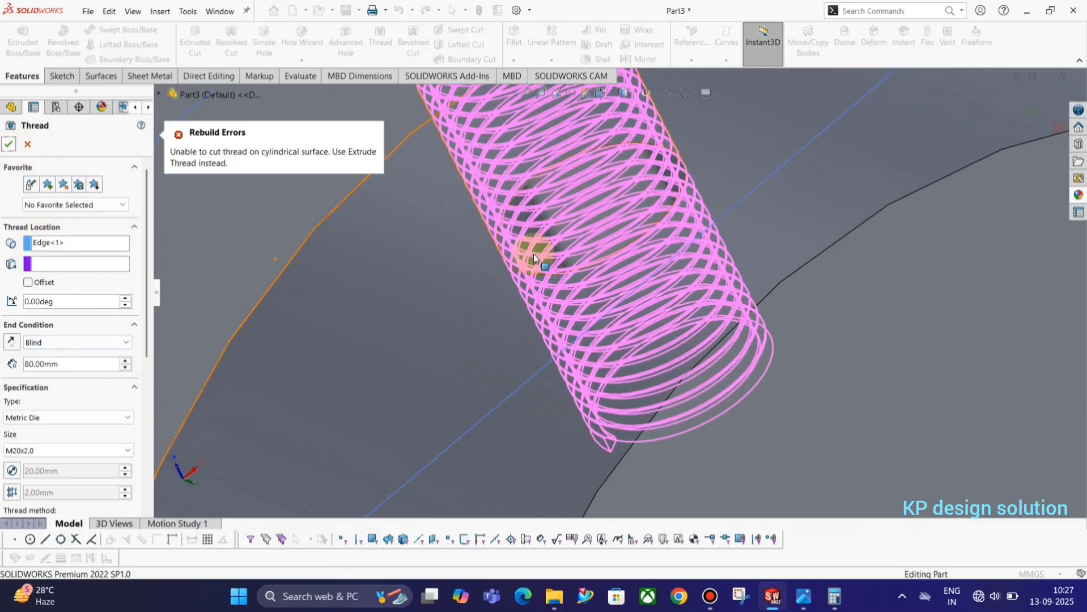
Try to cut the thread with shorter blind depths, including 55 mm and 45 mm.
scroll(544, 261, up, 10)
middle_drag(563, 268, 530, 242)
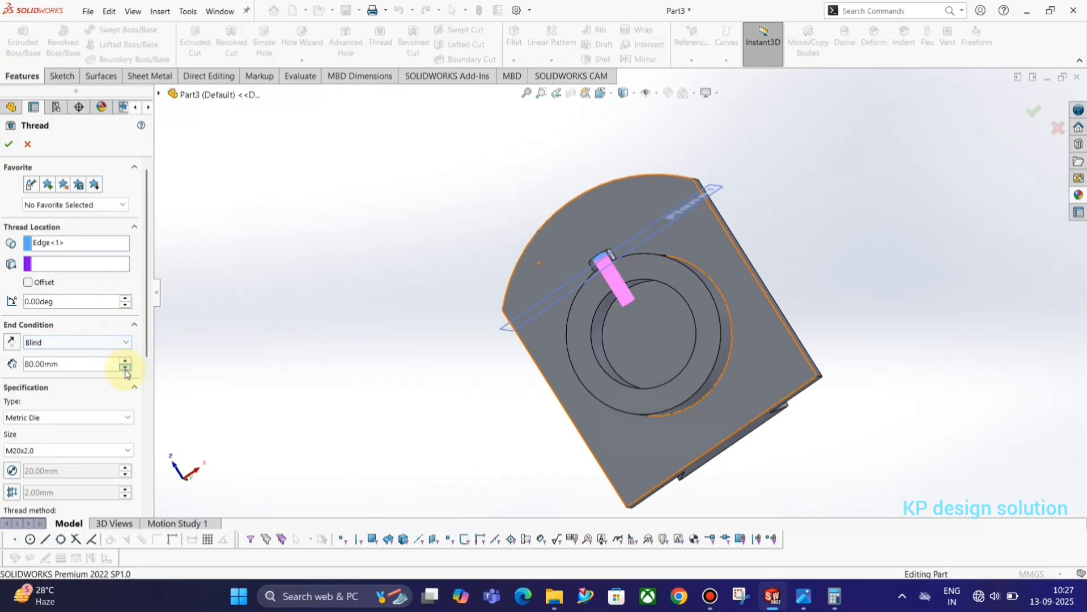
click(125, 369)
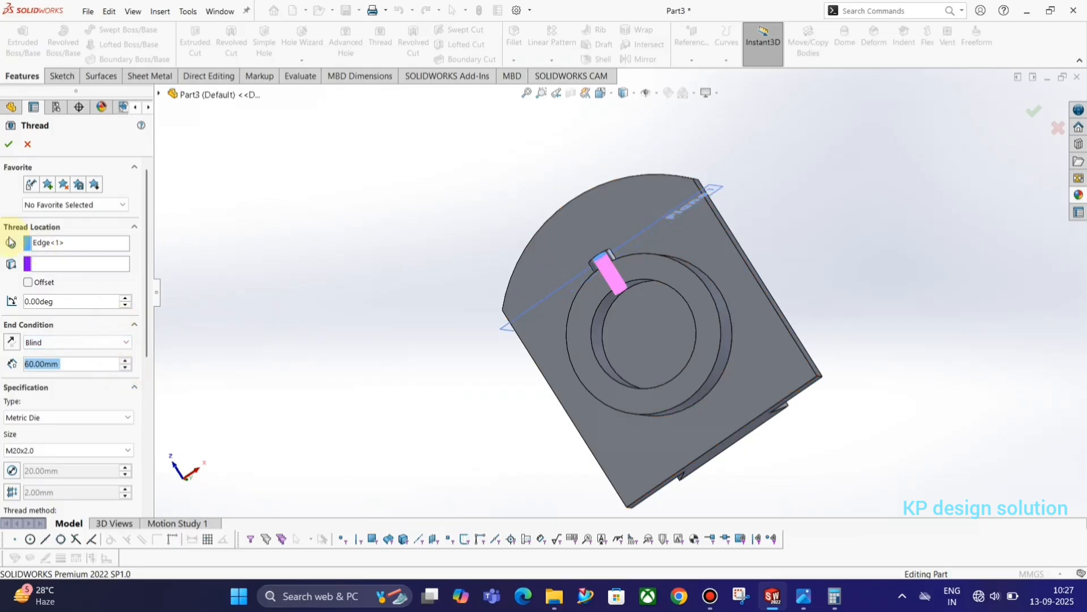
scroll(62, 364, down, 1)
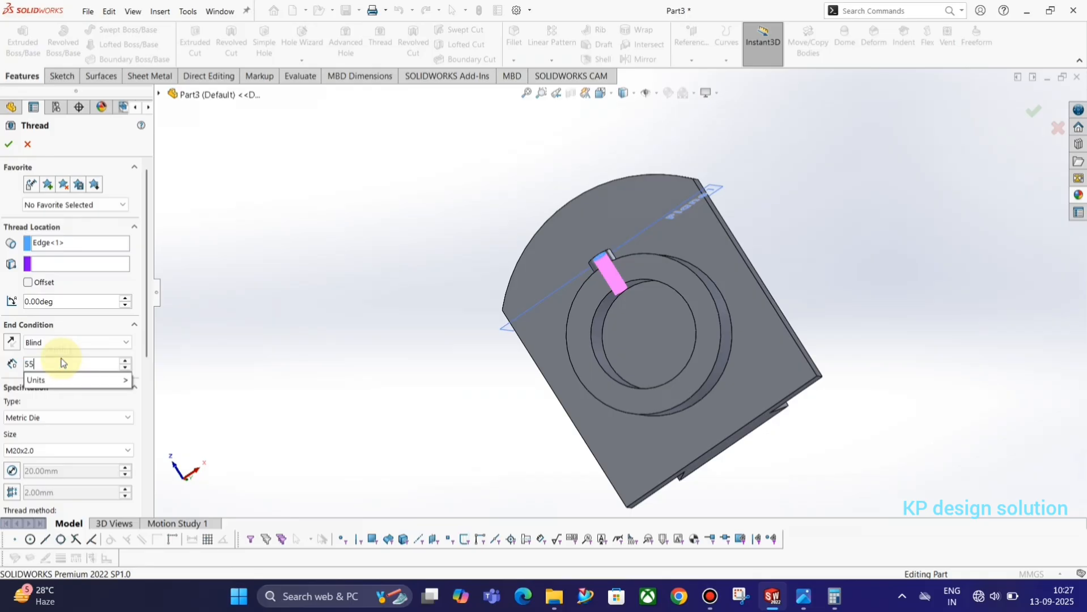
click(10, 146)
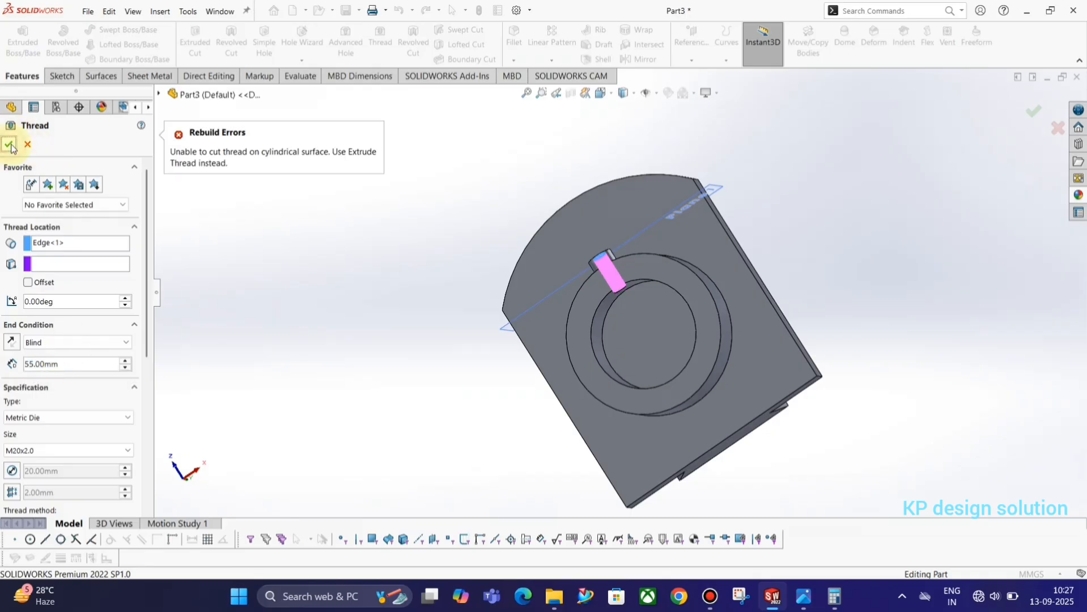
click(125, 368)
click(6, 147)
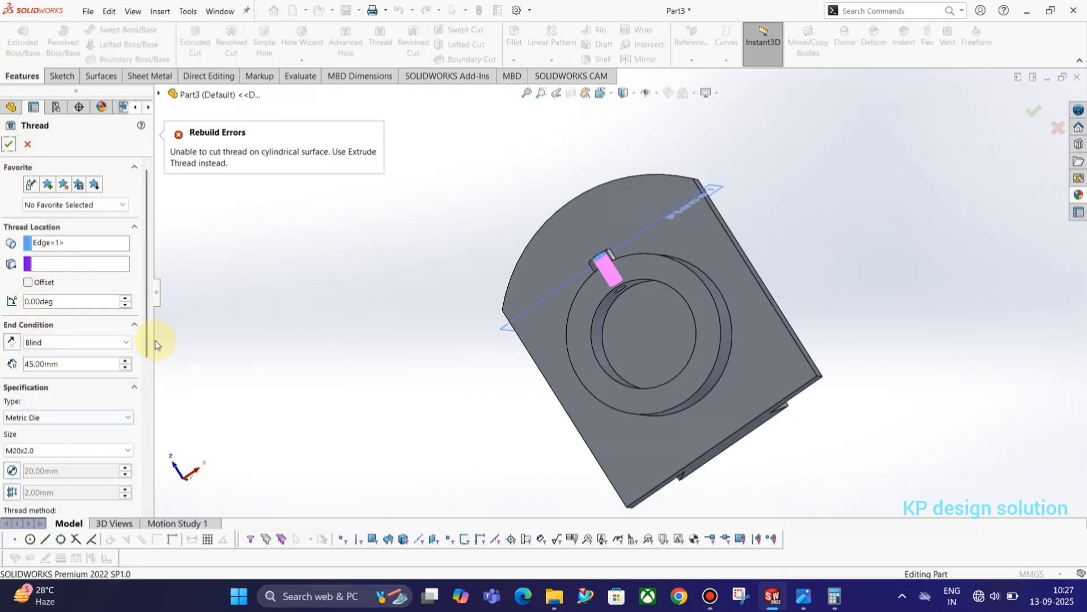
Switch the thread method to Extrude thread, create the M20x2.0 thread, and check it in the small boss's hole.
drag(145, 347, 132, 500)
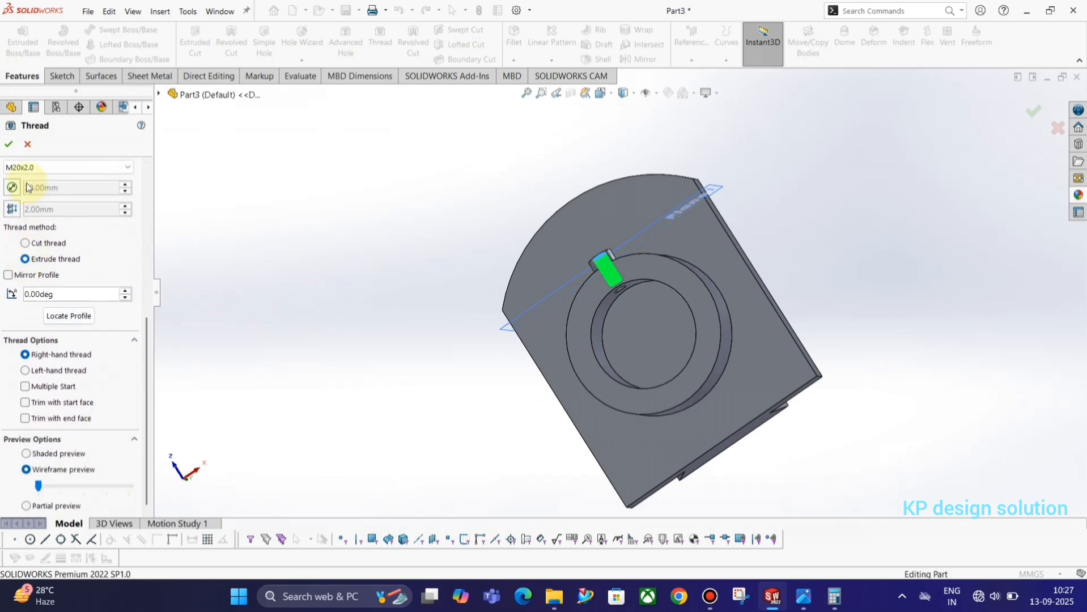
click(9, 145)
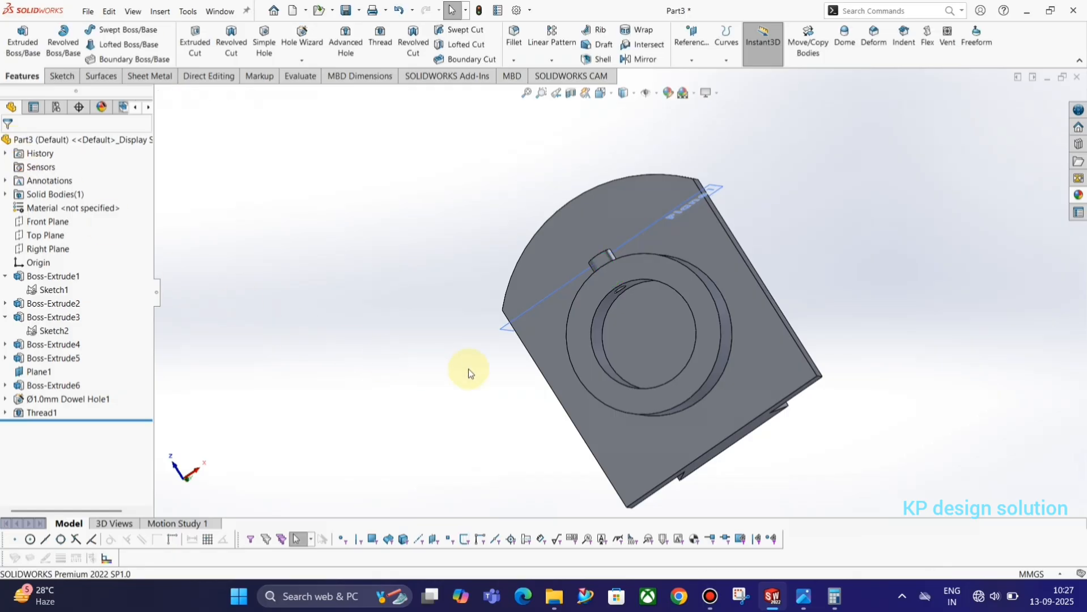
scroll(553, 323, up, 5)
middle_drag(536, 148, 577, 267)
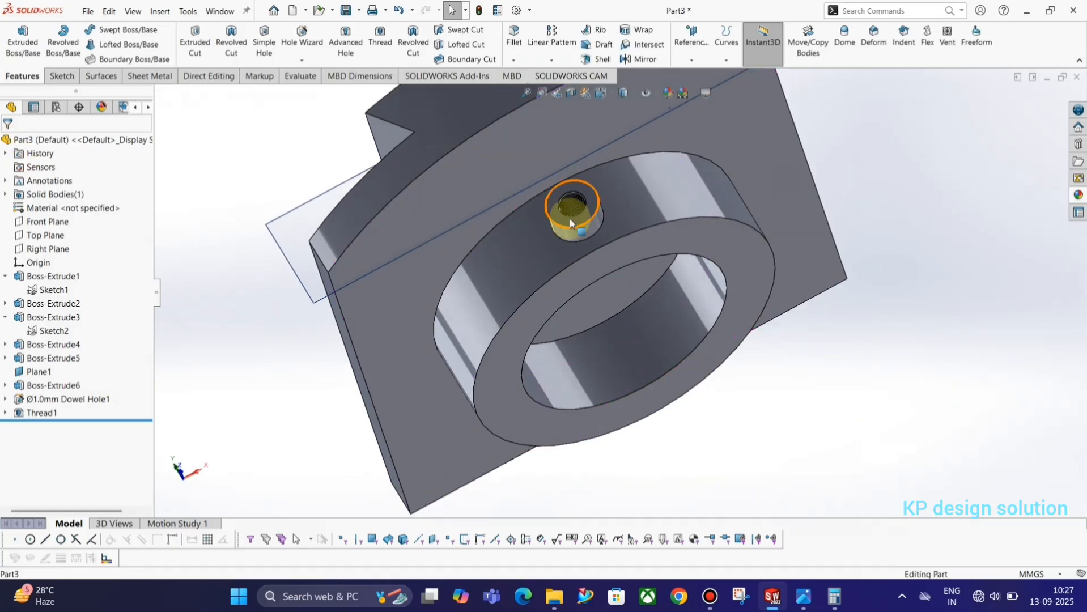
scroll(578, 227, up, 5)
scroll(578, 217, down, 5)
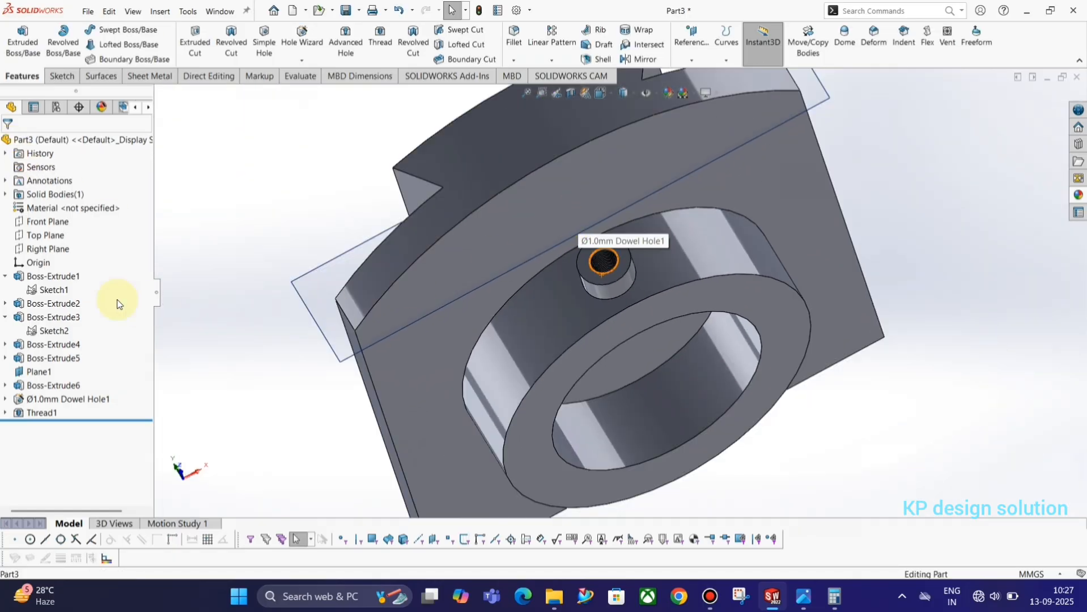
Reopen the thread feature and try the Up To Selection end condition toward the hole's opening in the ring boss's bore.
click(41, 413)
click(48, 380)
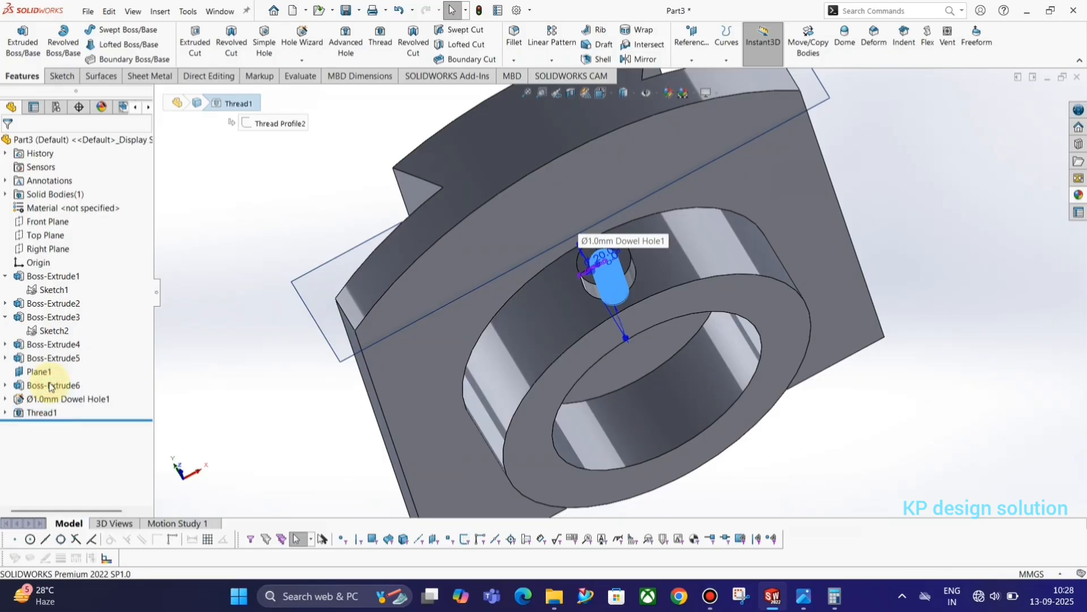
click(59, 342)
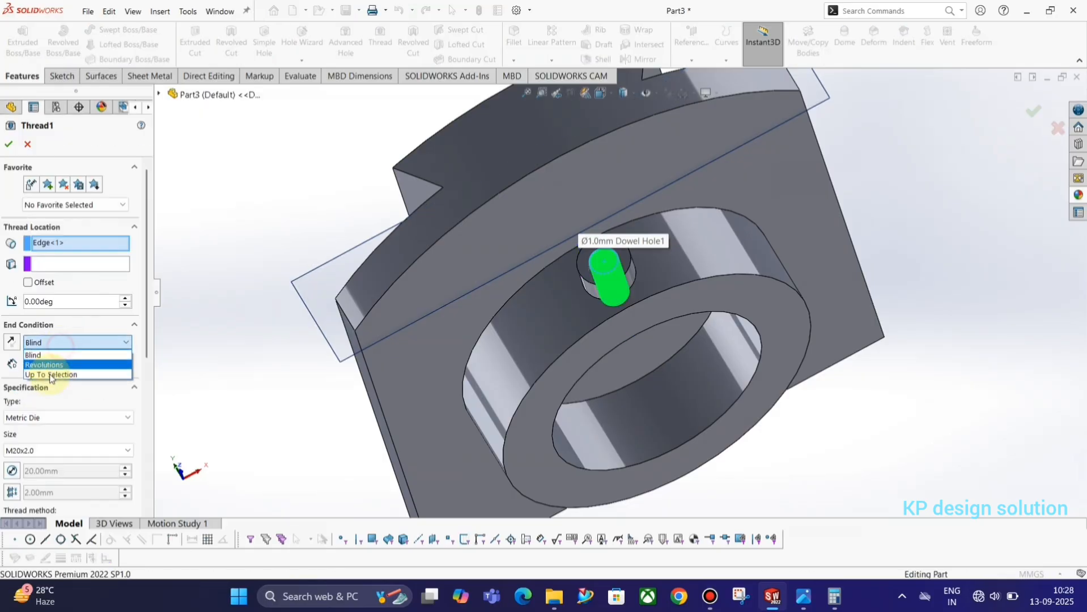
click(52, 371)
middle_drag(565, 314, 539, 295)
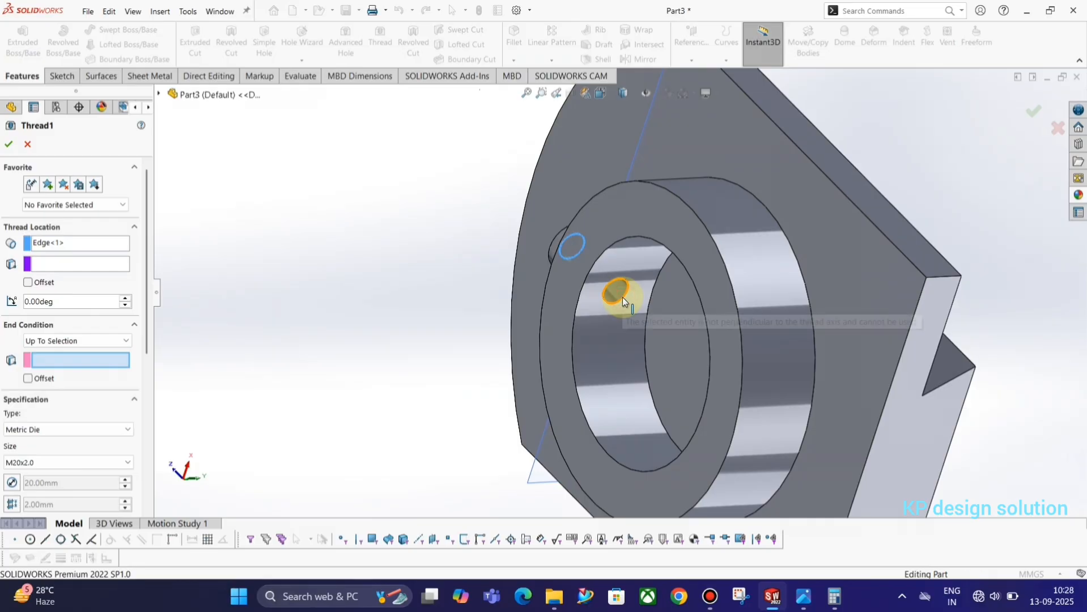
Return the thread's end condition to Blind and apply a depth of 75 mm.
click(47, 343)
click(50, 352)
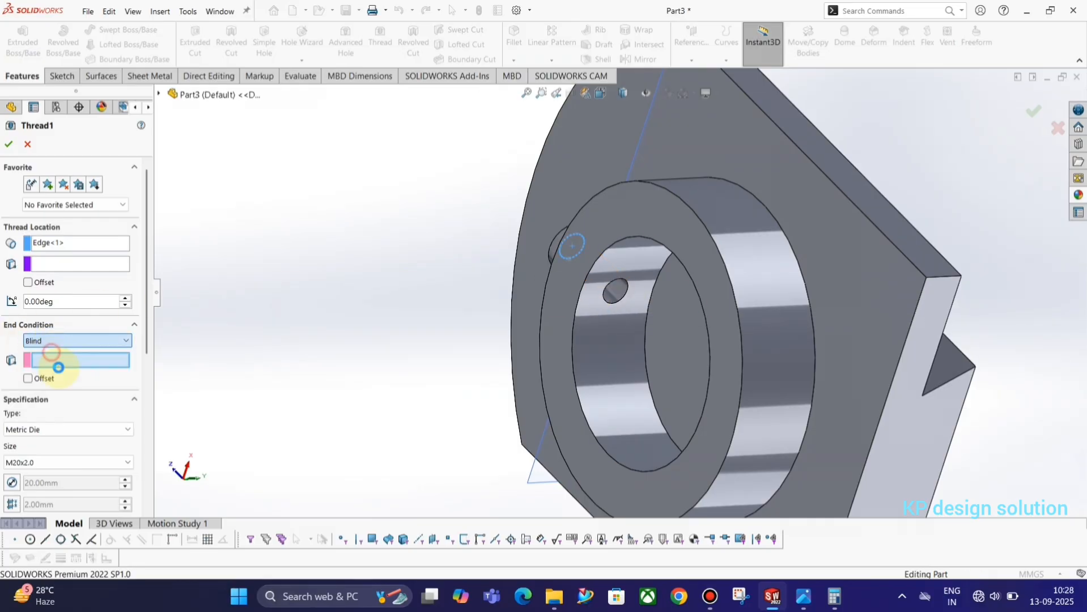
drag(150, 322, 152, 387)
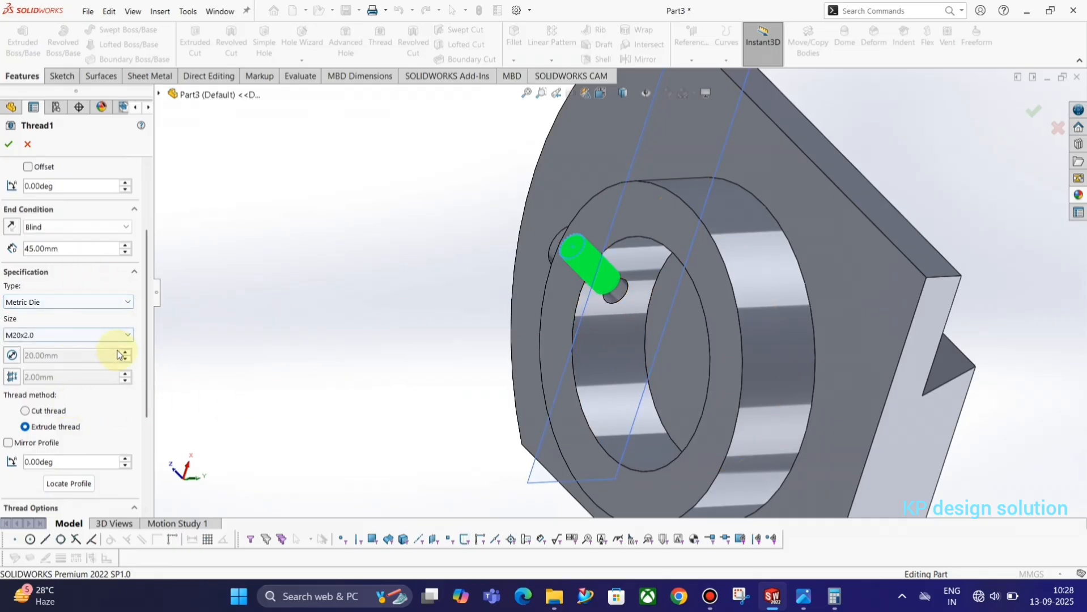
click(124, 246)
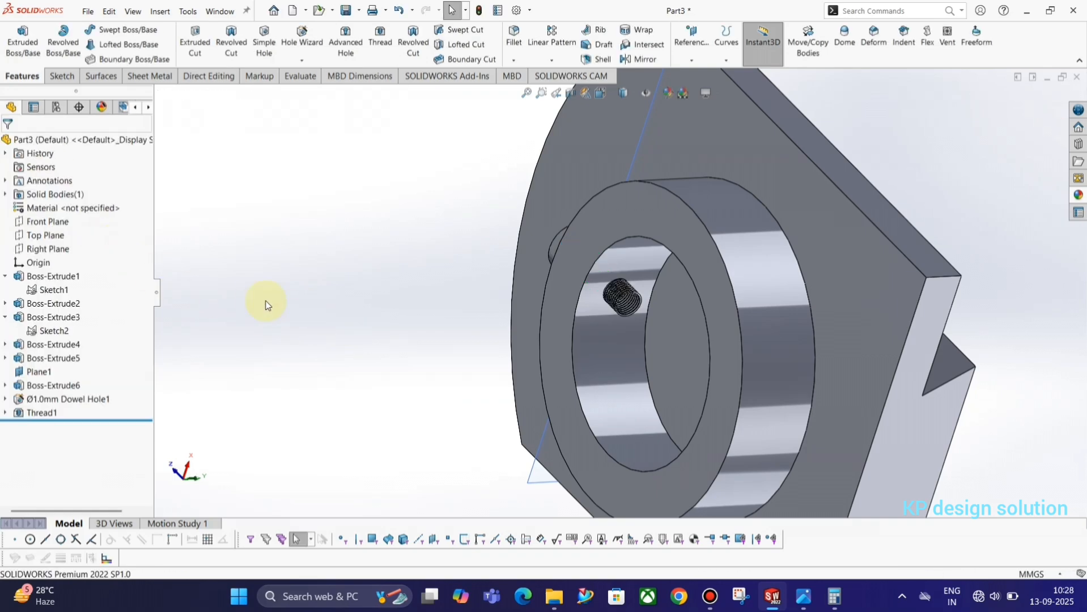
Edit the thread feature again and set its blind depth to 55 mm.
click(41, 413)
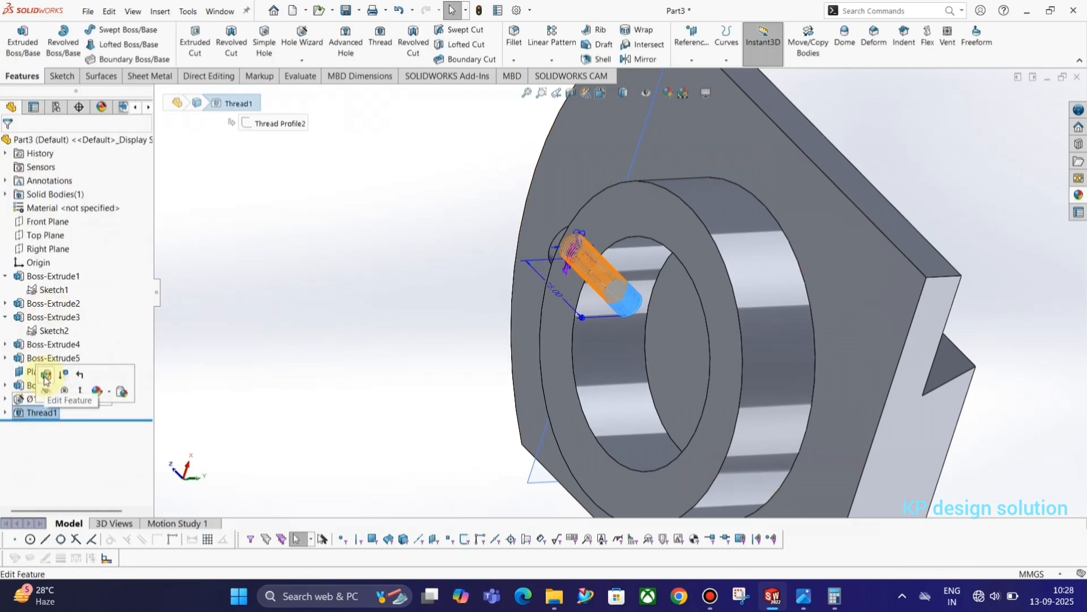
click(46, 377)
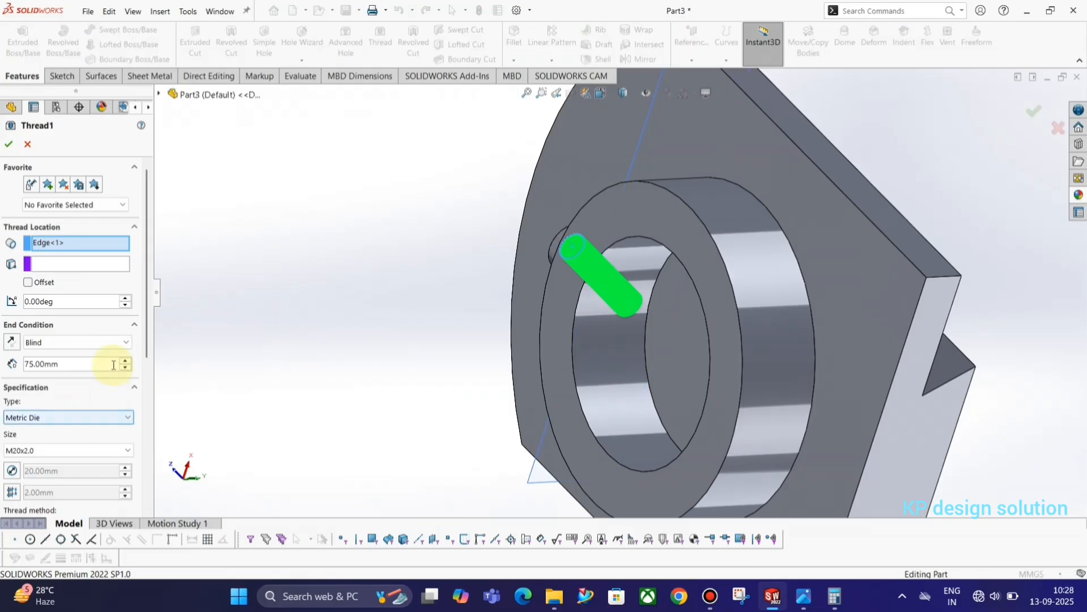
click(125, 369)
click(125, 369)
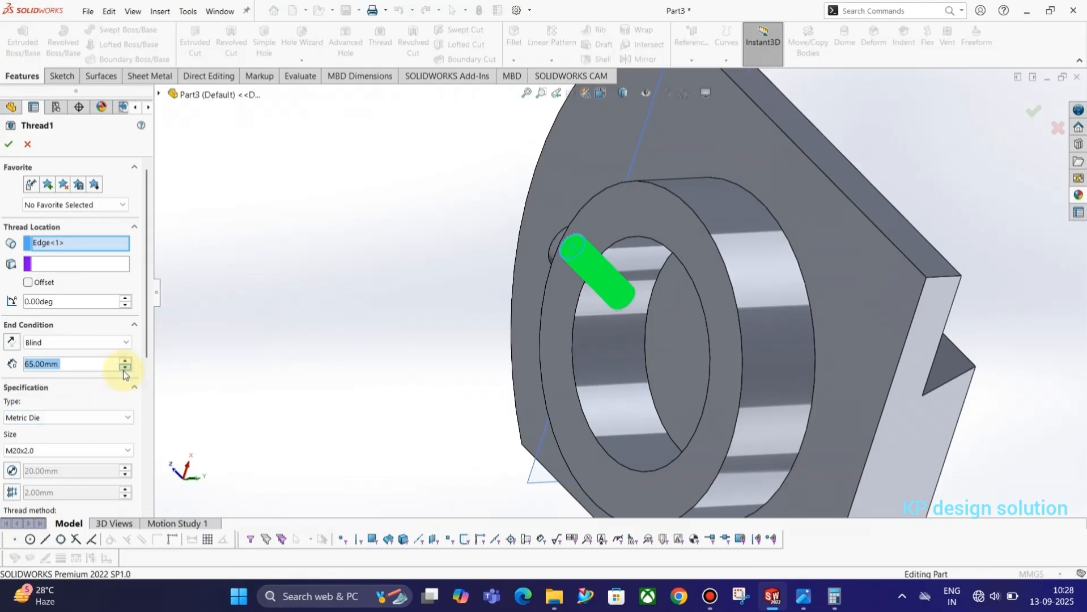
middle_drag(357, 389, 390, 389)
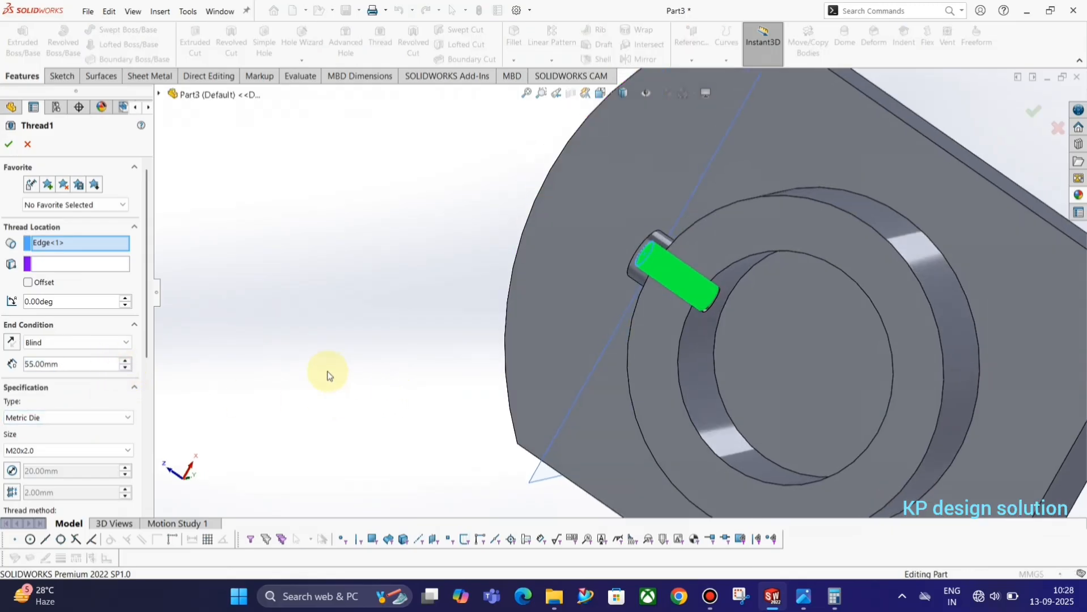
click(6, 144)
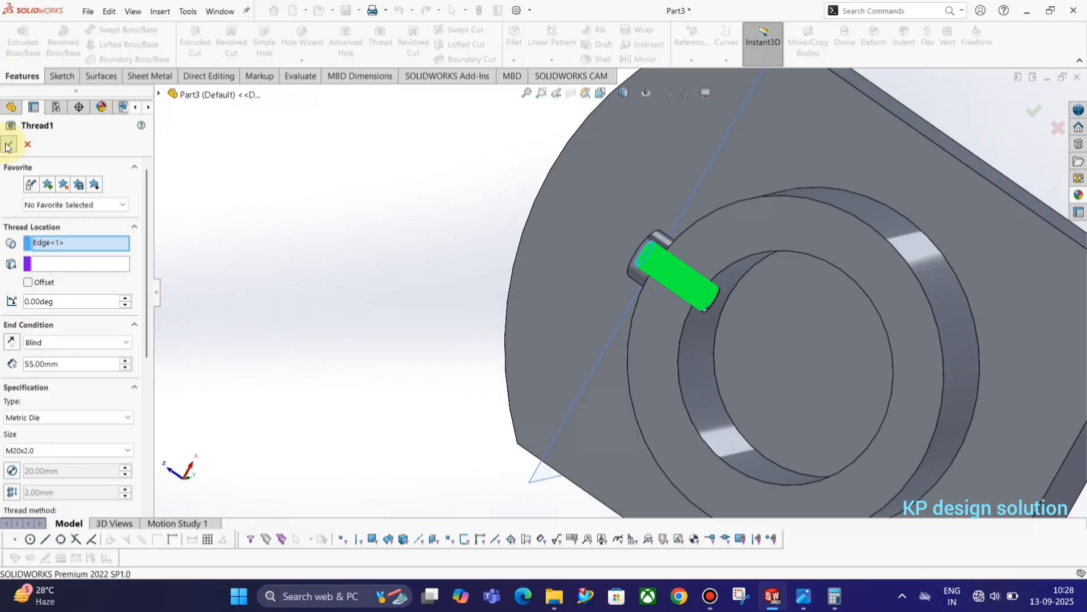
Start a circular pattern of the small side boss together with its dowel hole and thread.
middle_drag(770, 338, 439, 244)
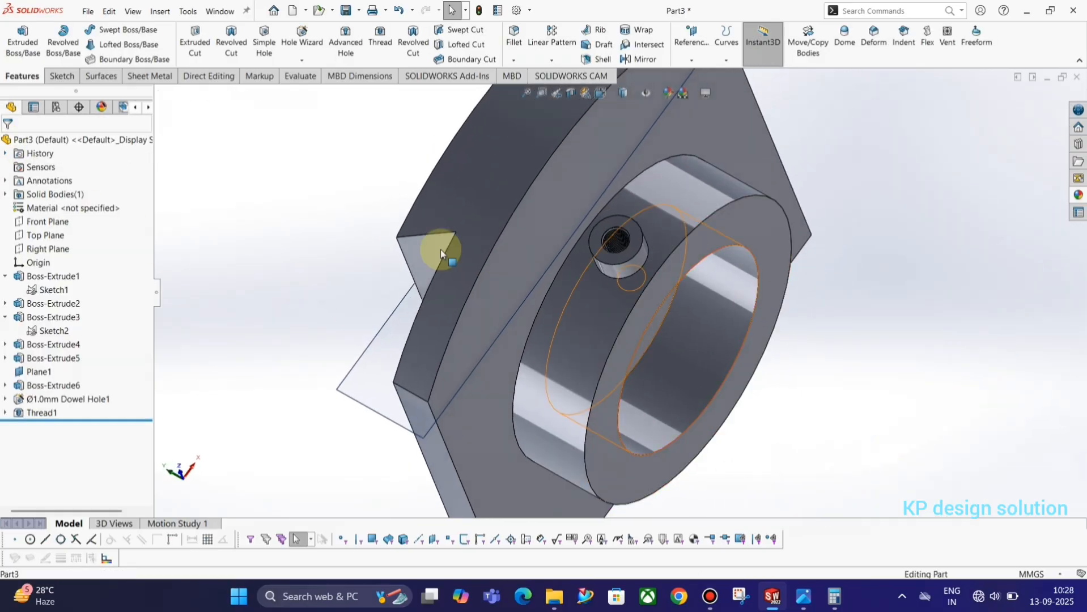
click(24, 409)
ctrl+click(28, 402)
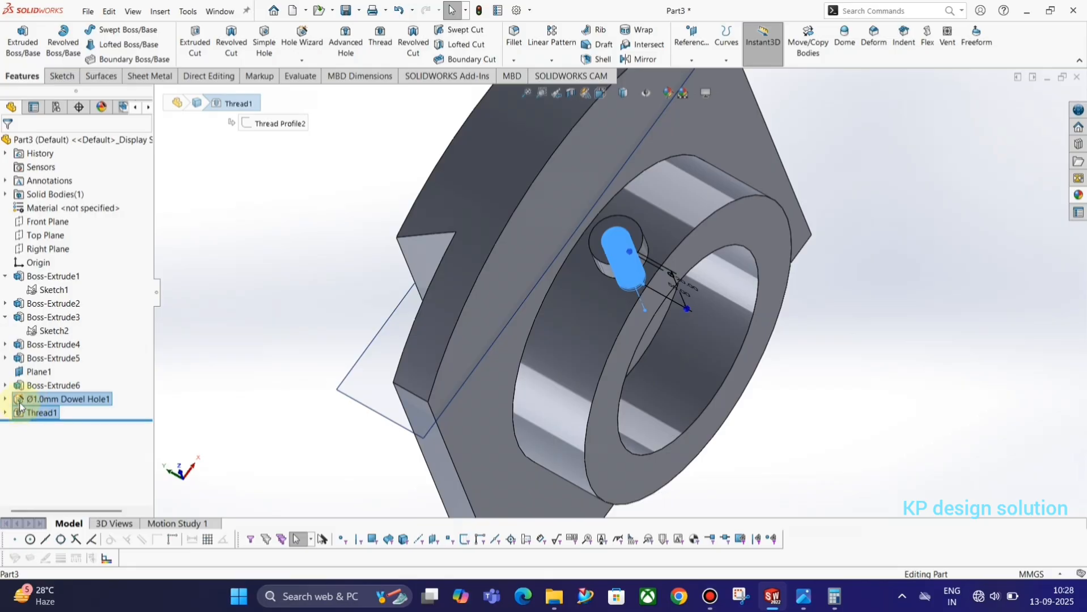
ctrl+click(34, 386)
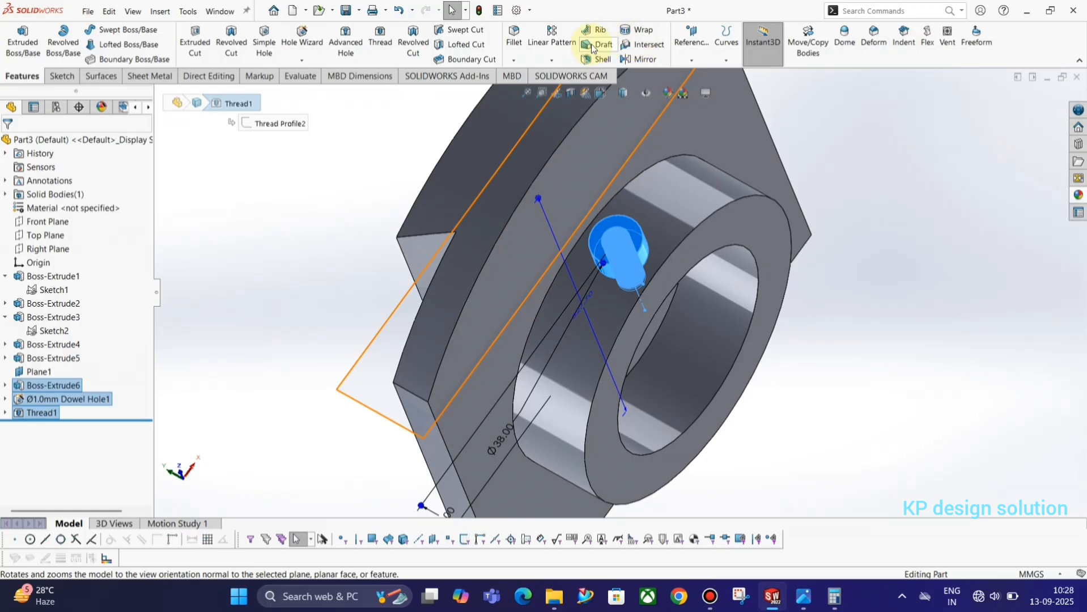
click(552, 60)
click(564, 91)
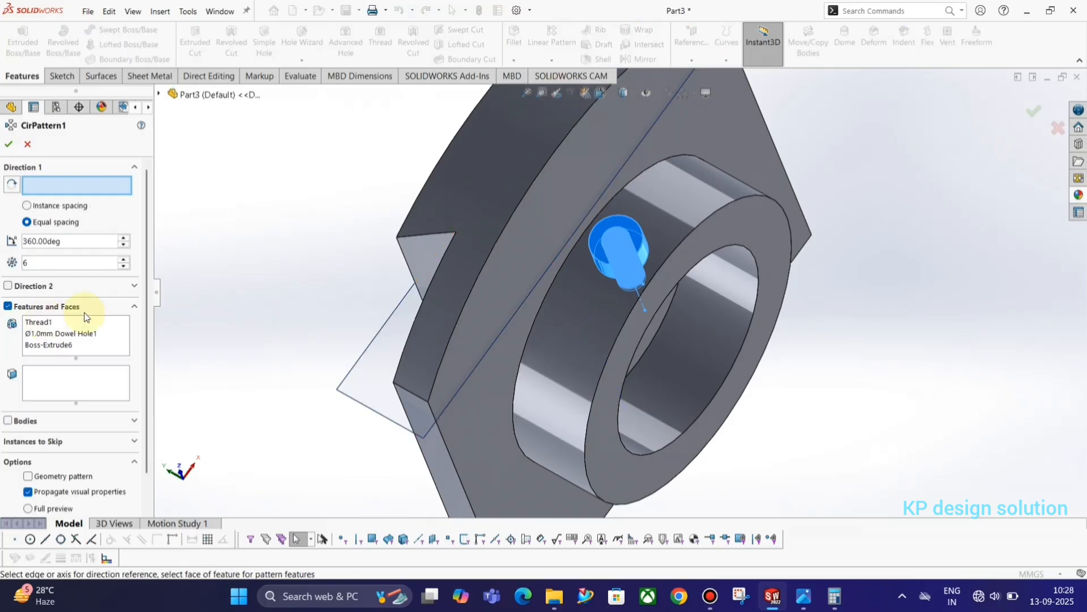
Use the ring boss's cylindrical bore face as the pattern axis and set the pattern angle to 90 degrees.
scroll(281, 346, up, 2)
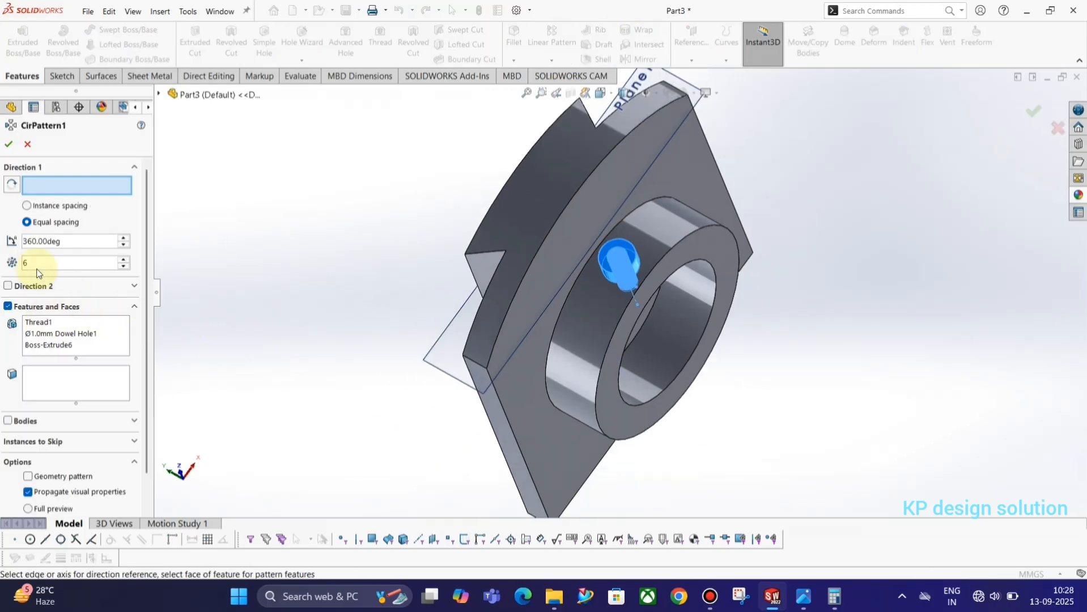
middle_drag(357, 325, 505, 318)
click(711, 328)
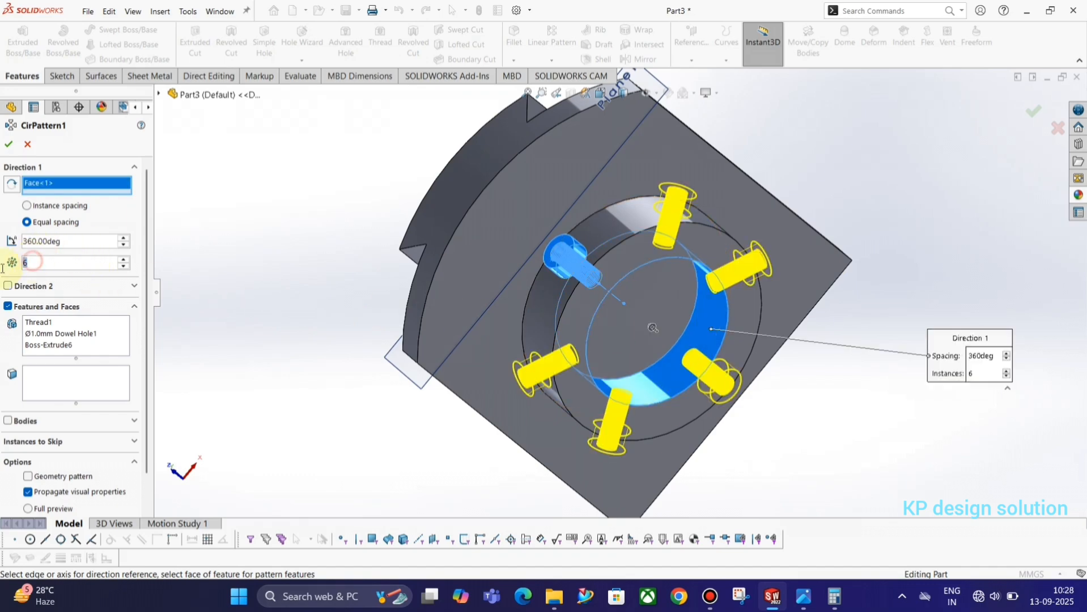
click(69, 242)
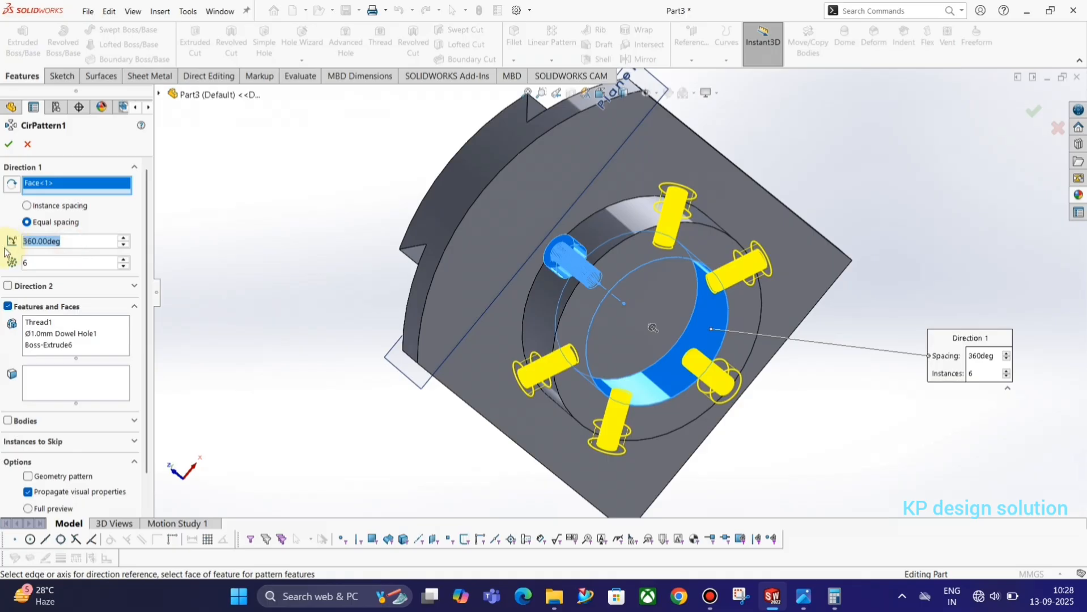
text(90)
key(Return)
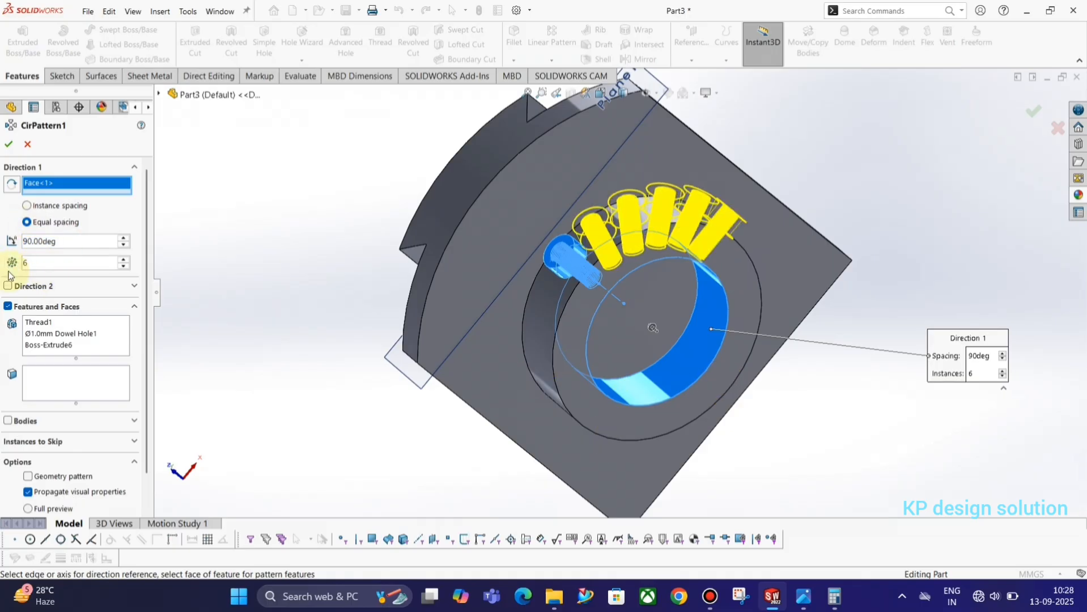
Set the circular pattern to 2 instances, remove the thread from the patterned features and create the pattern.
text(2)
key(Return)
click(8, 146)
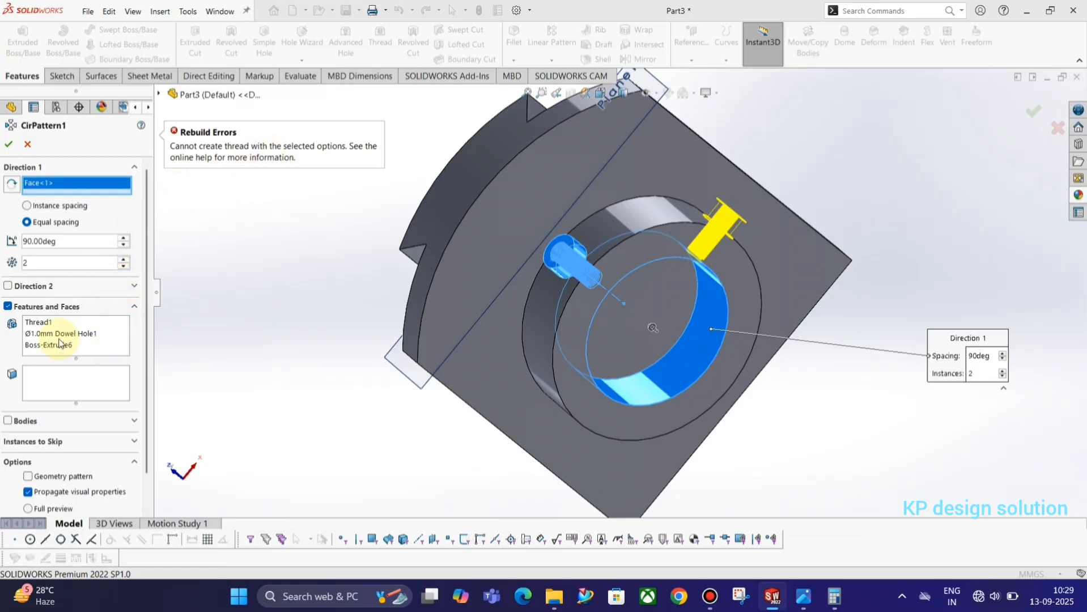
click(45, 324)
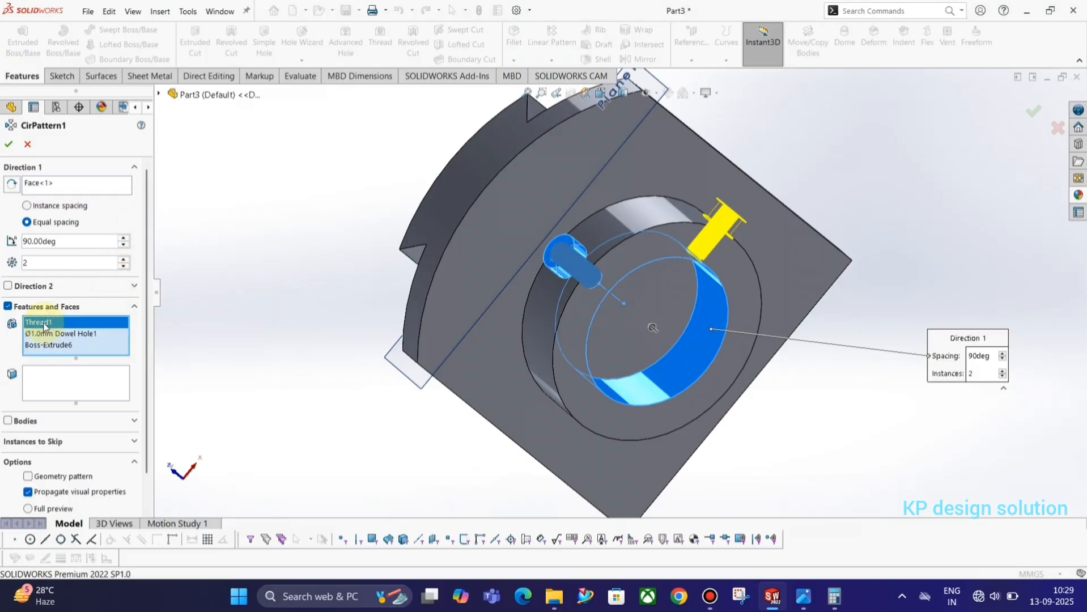
key(Delete)
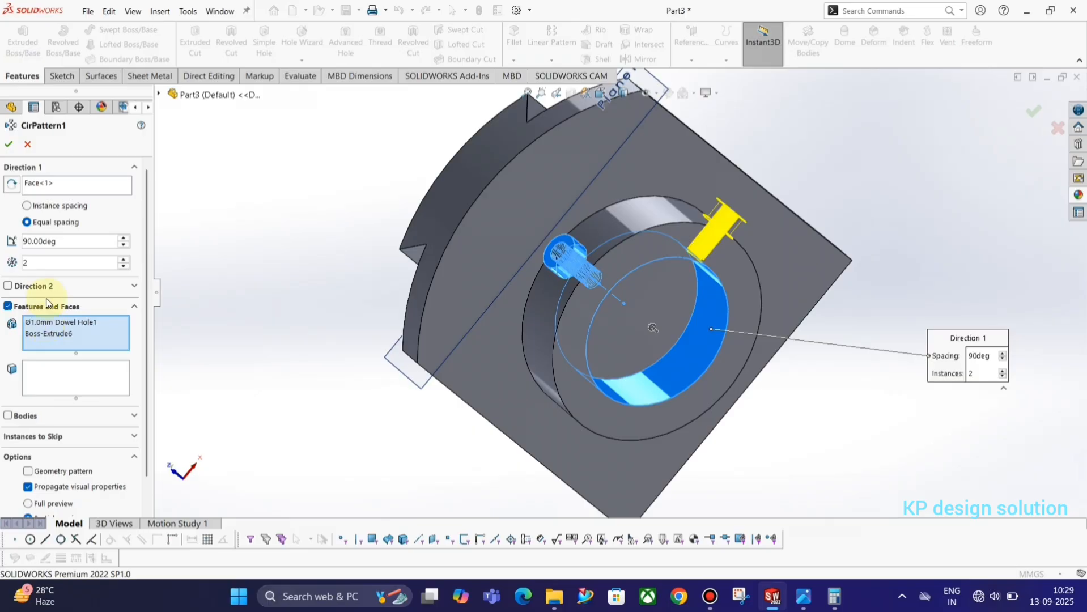
click(9, 142)
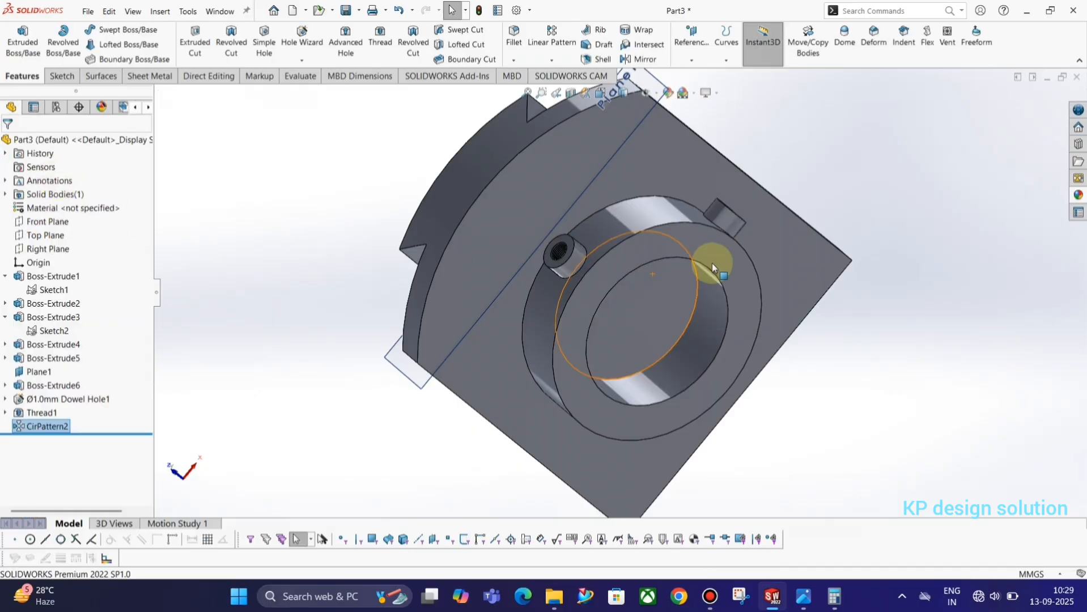
Add an M20x2.0 Metric Die thread, 55 mm blind, to the patterned boss's hole using the Extrude thread method.
middle_drag(712, 264, 645, 295)
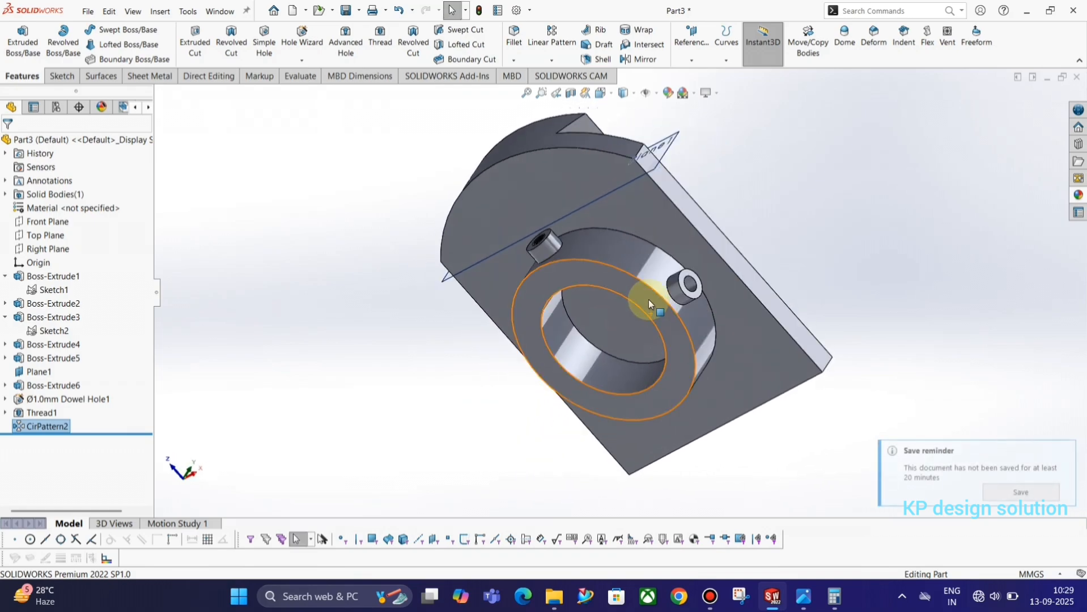
click(379, 43)
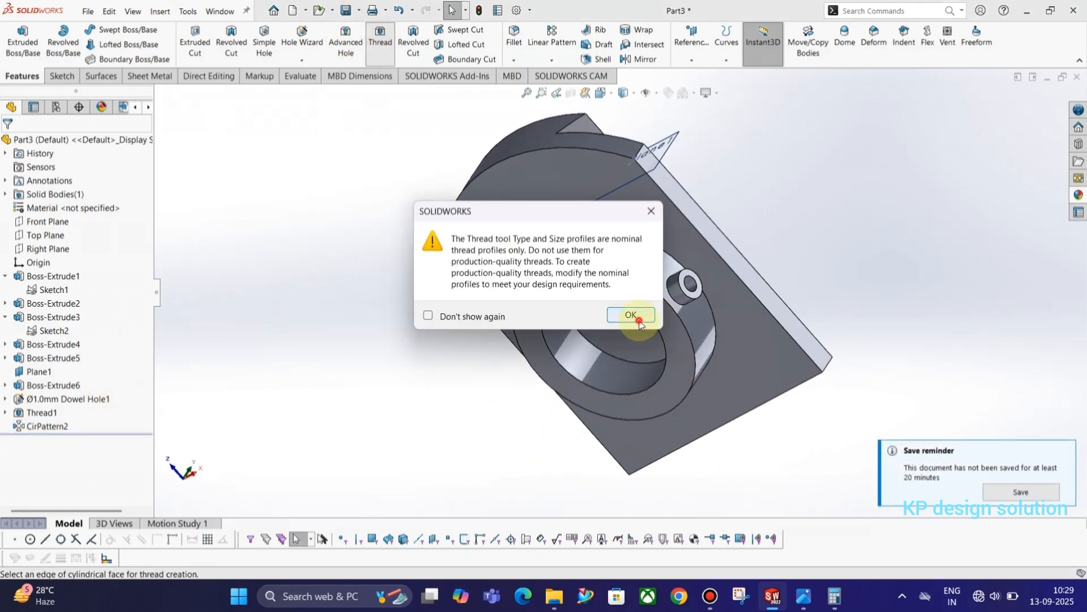
click(638, 319)
click(695, 285)
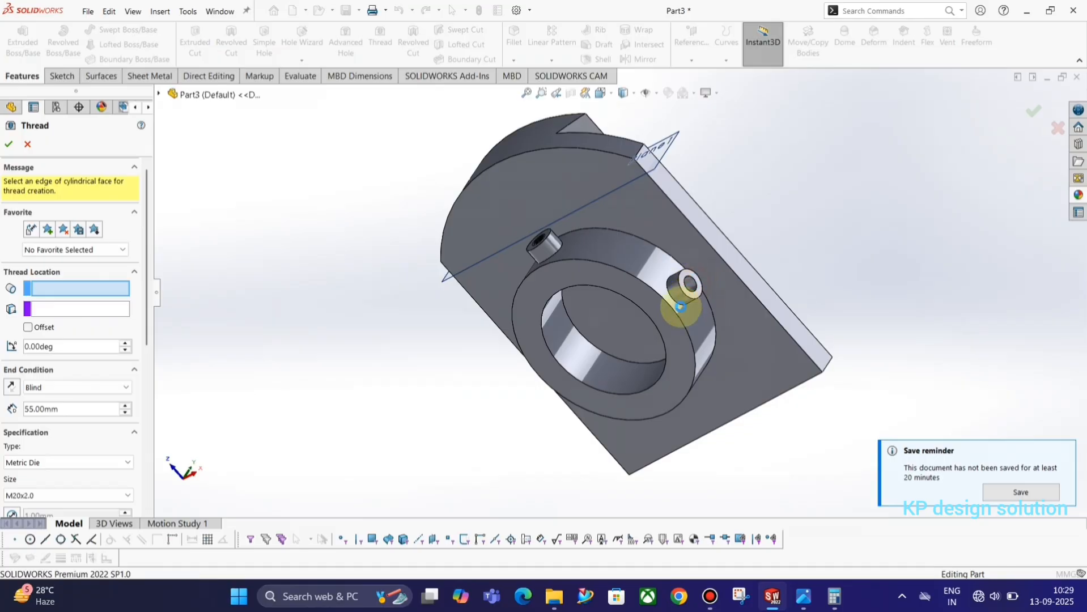
middle_drag(475, 342, 521, 278)
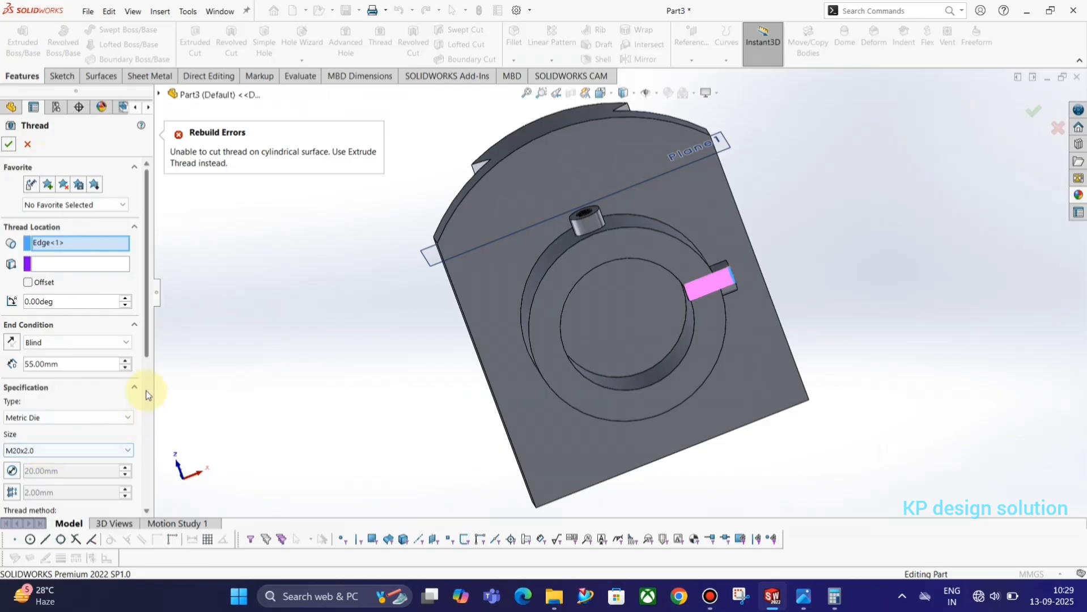
scroll(136, 396, down, 5)
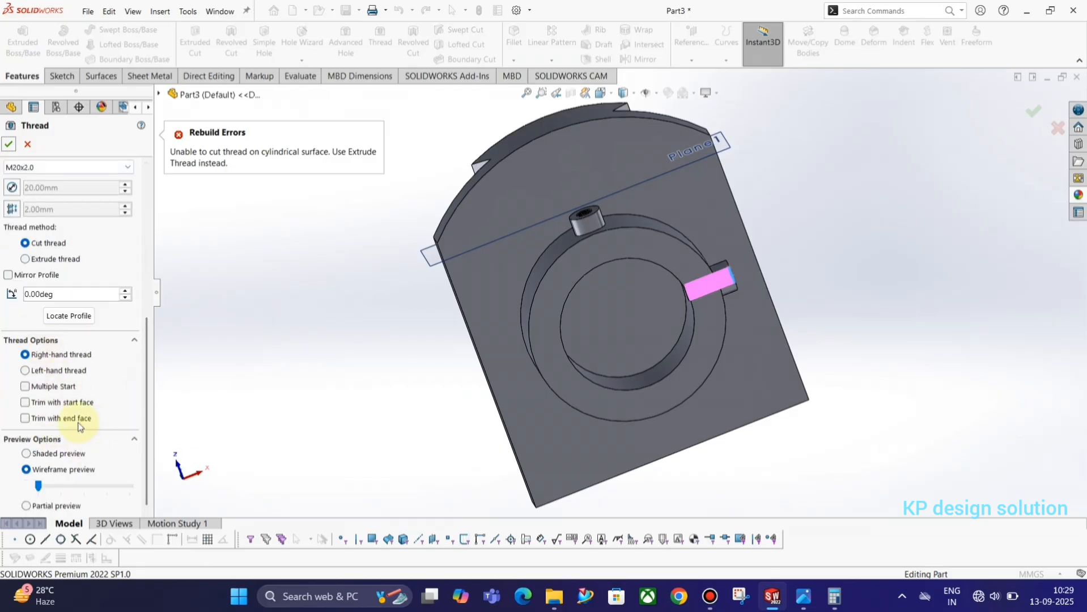
click(25, 259)
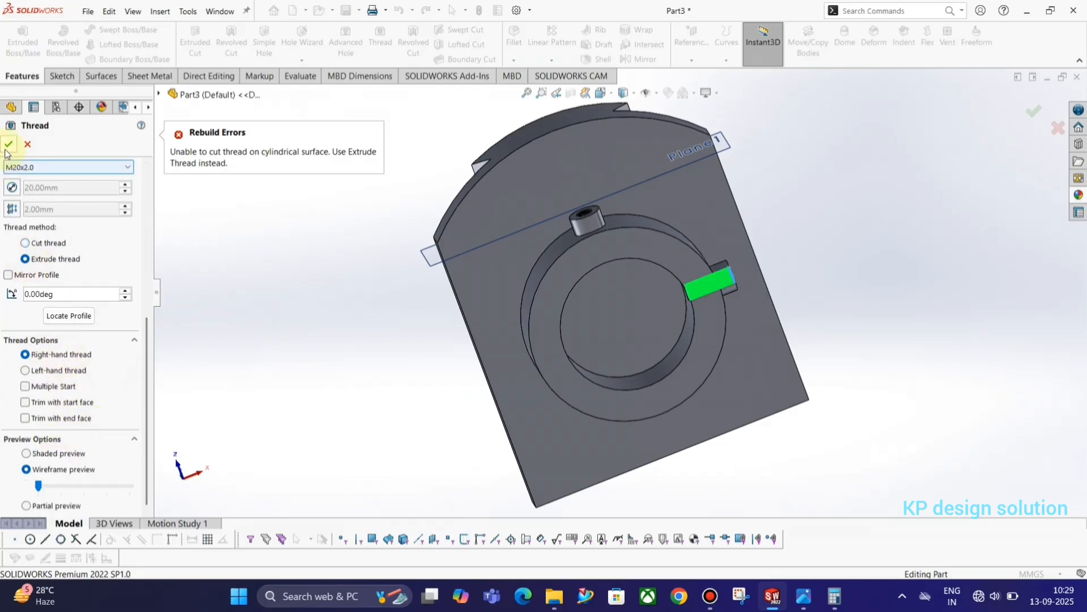
key(Return)
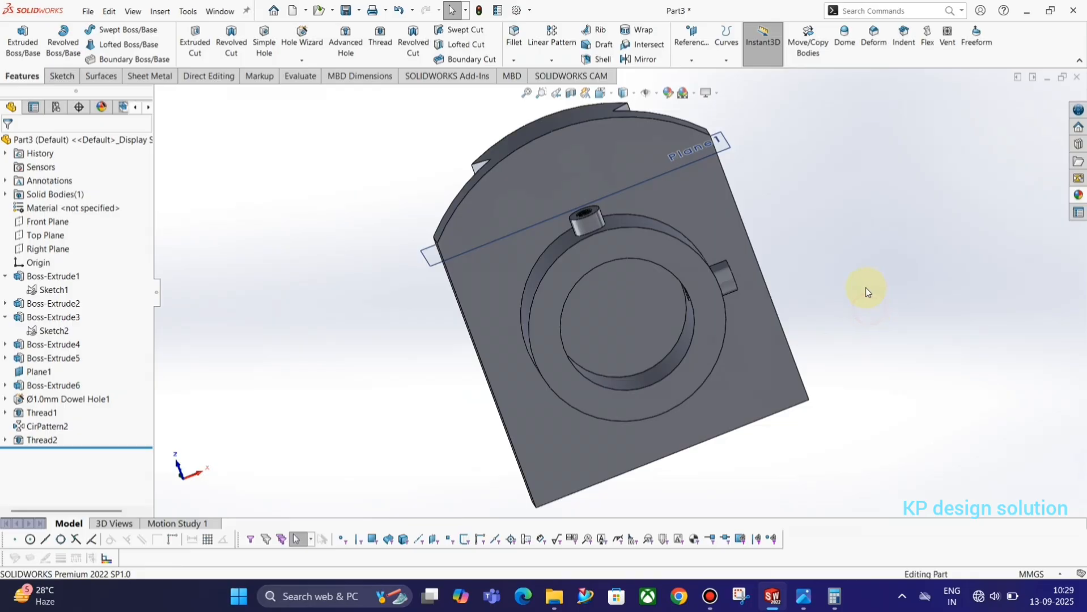
Hide the reference plane Plane1 that crosses the plate behind the ring boss.
middle_drag(866, 286, 850, 318)
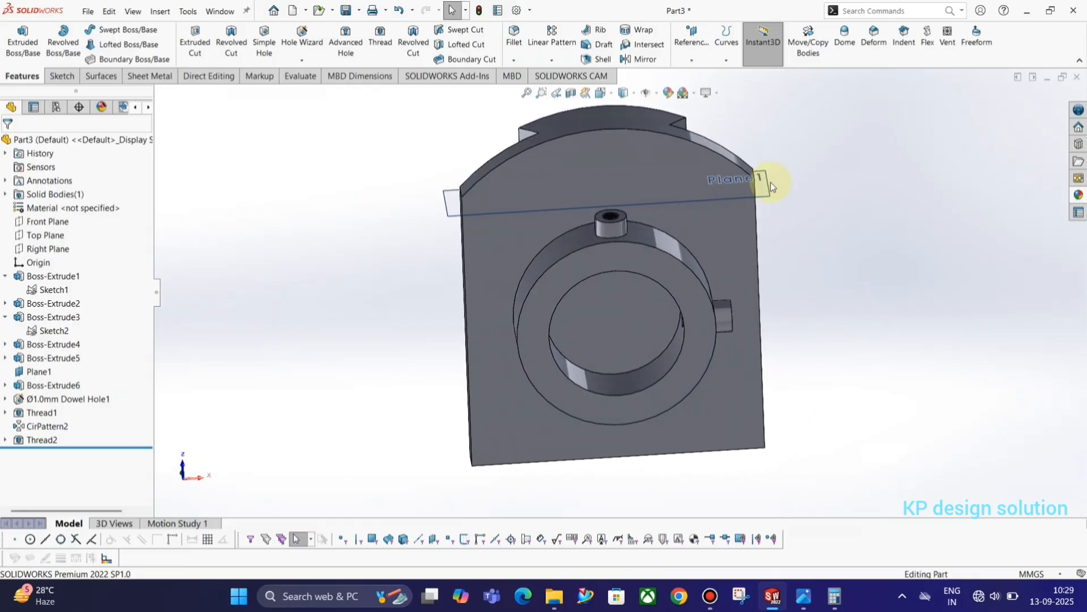
click(770, 182)
click(836, 148)
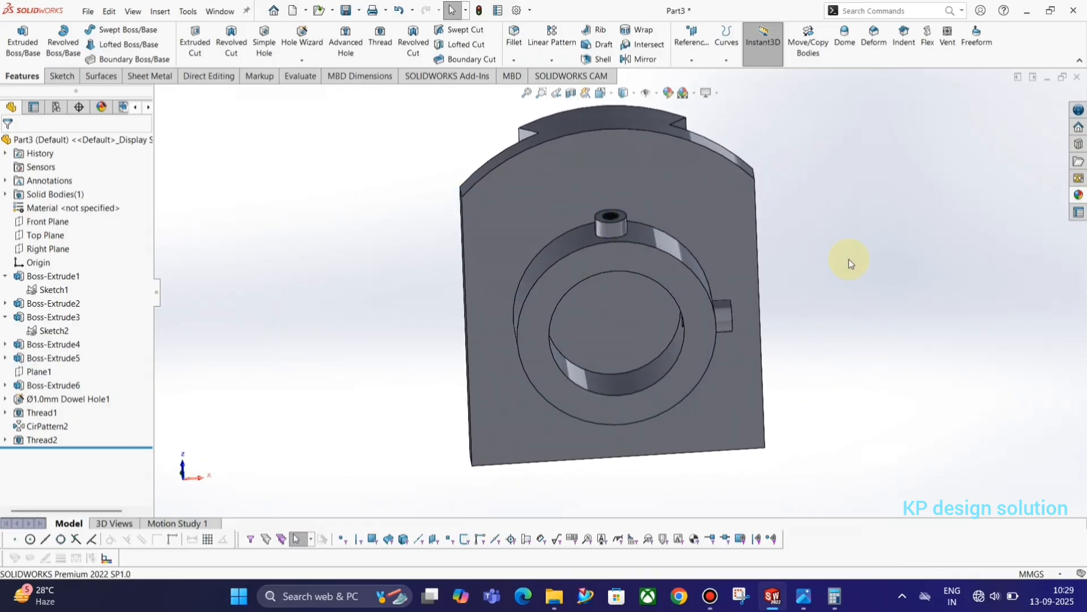
Check the model against the reference drawing, then examine the ring boss and both threaded side bosses from an isometric and a tilted view.
key(alt+Tab)
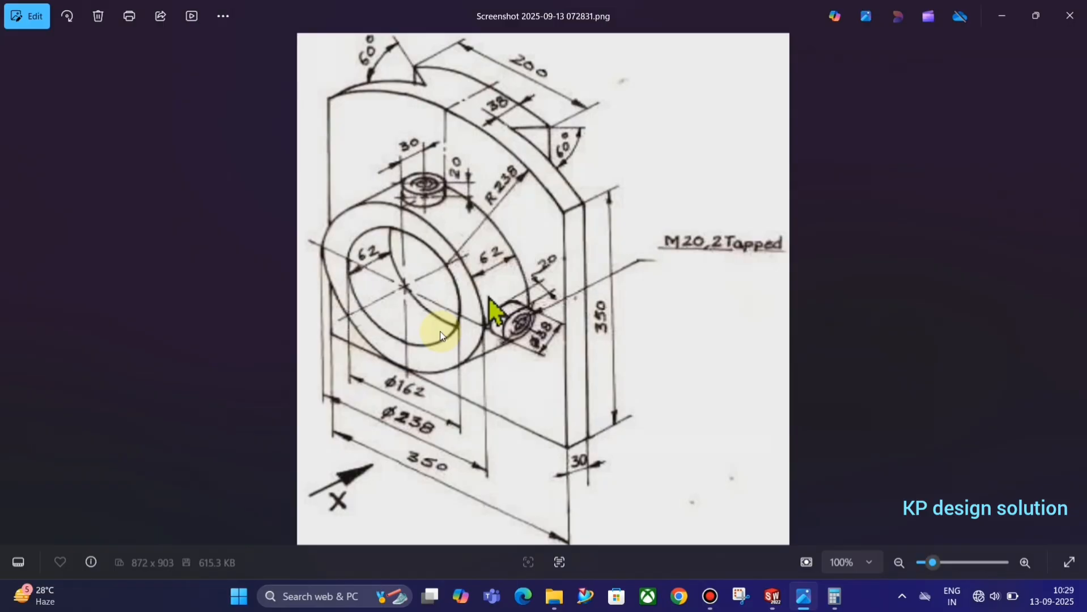
key(alt+Tab)
key(space)
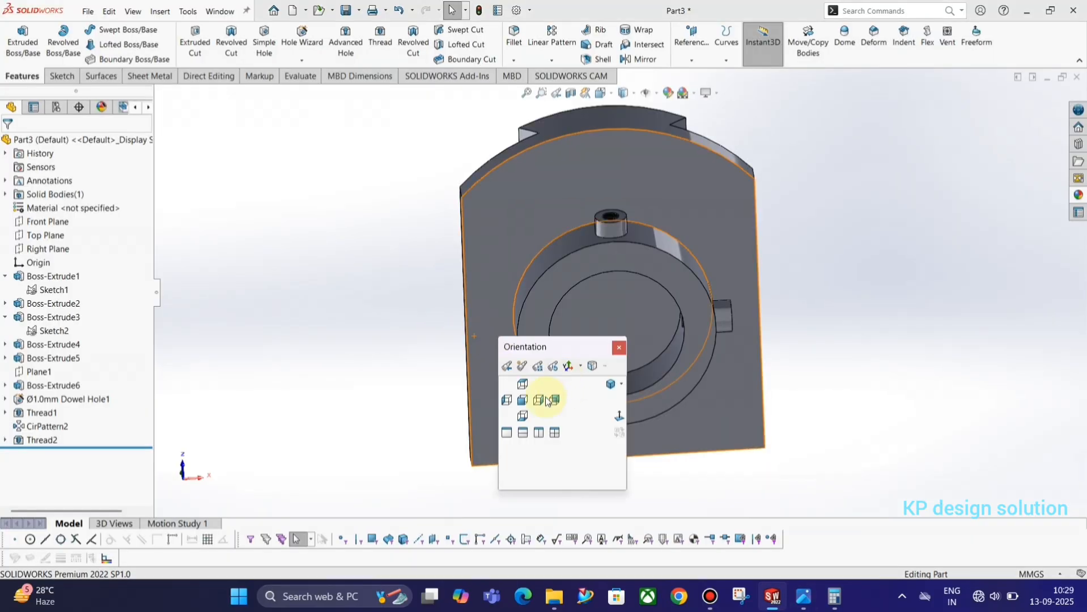
click(610, 386)
middle_drag(558, 369, 636, 229)
scroll(572, 242, down, 2)
scroll(572, 242, down, 1)
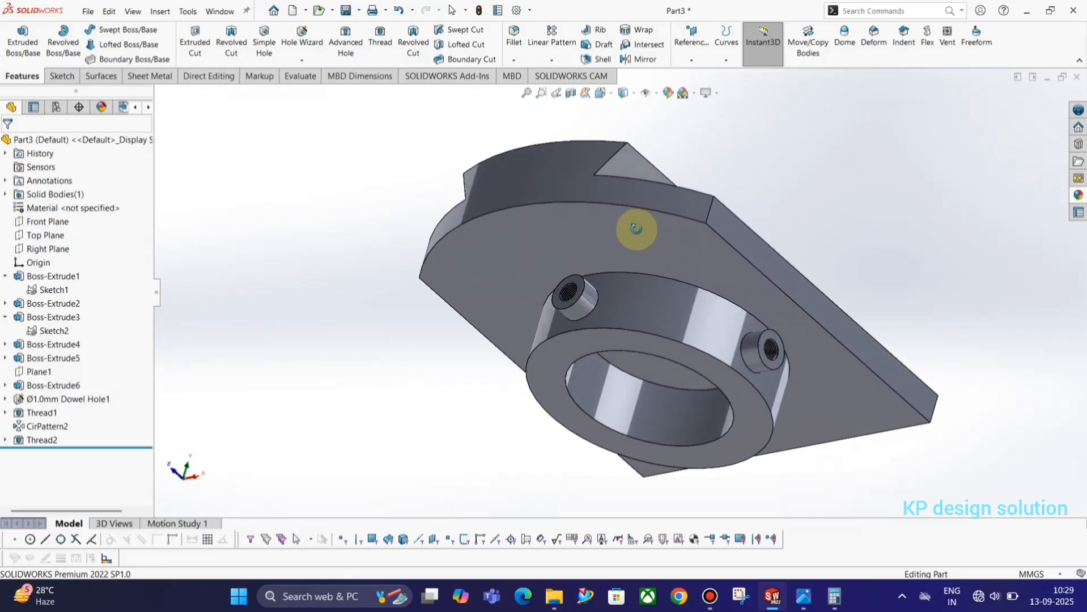
scroll(648, 249, down, 2)
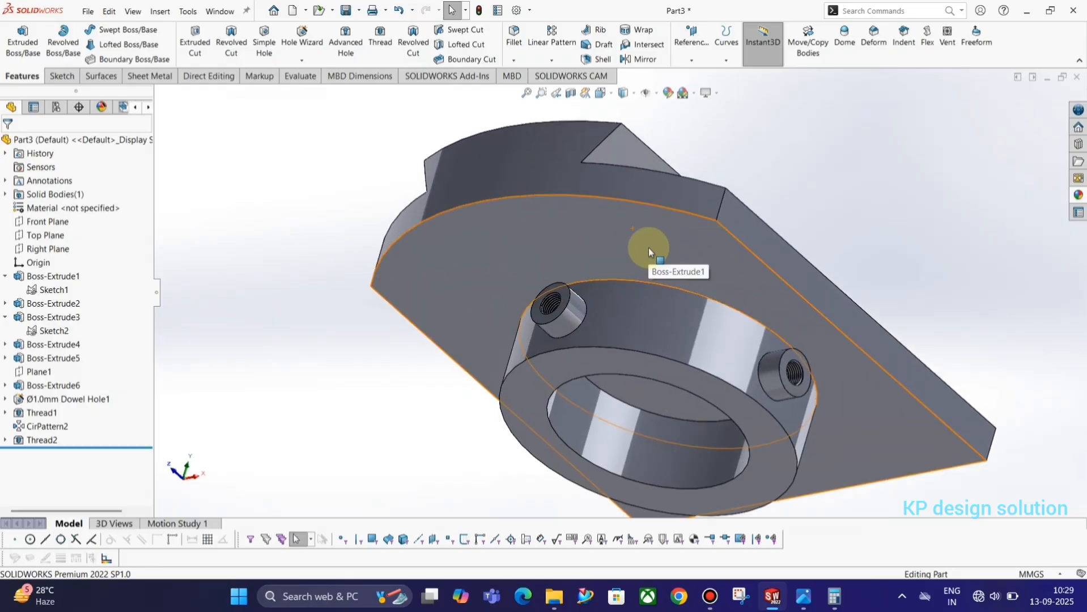